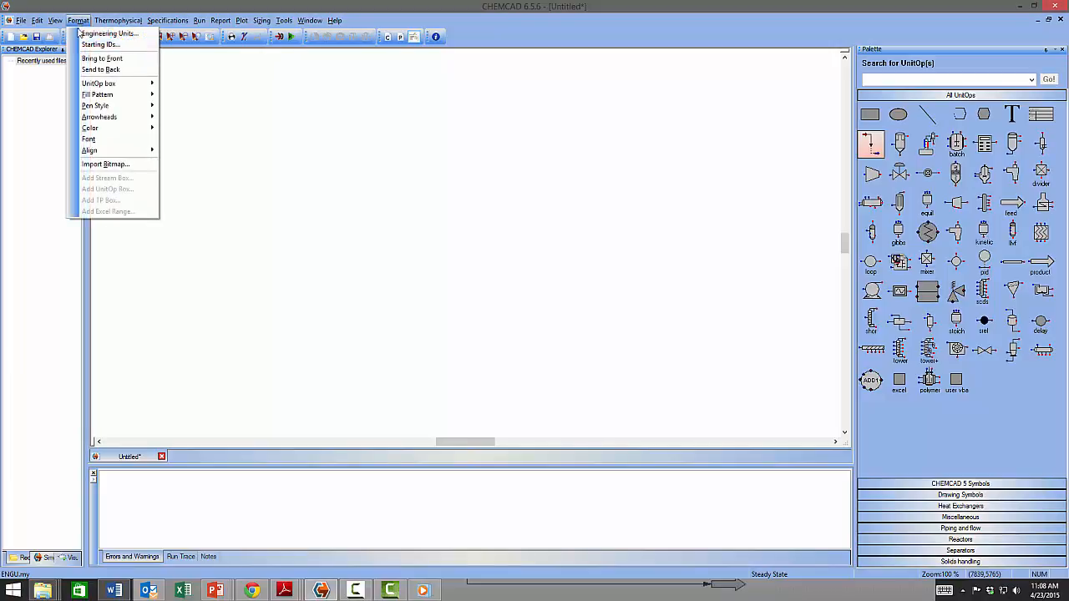
Open the Engineering Unit Selection dialog from Format > Engineering Units.
{"action": "left_click", "coordinate": [109, 37]}
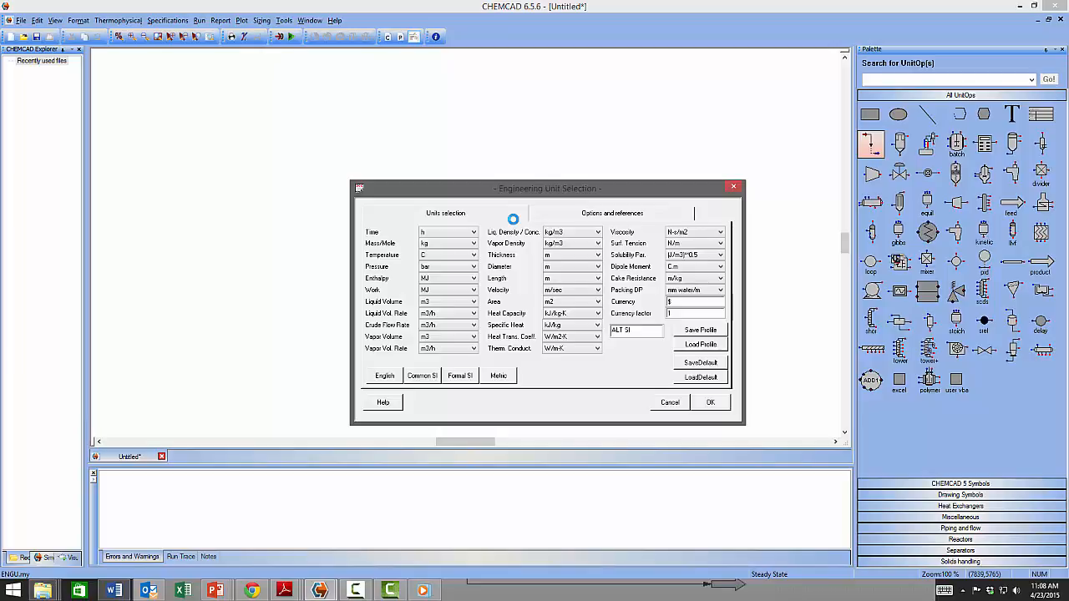
Apply the Common SI unit set to the new untitled flowsheet.
{"action": "left_click", "coordinate": [422, 378]}
{"action": "left_click", "coordinate": [720, 405]}
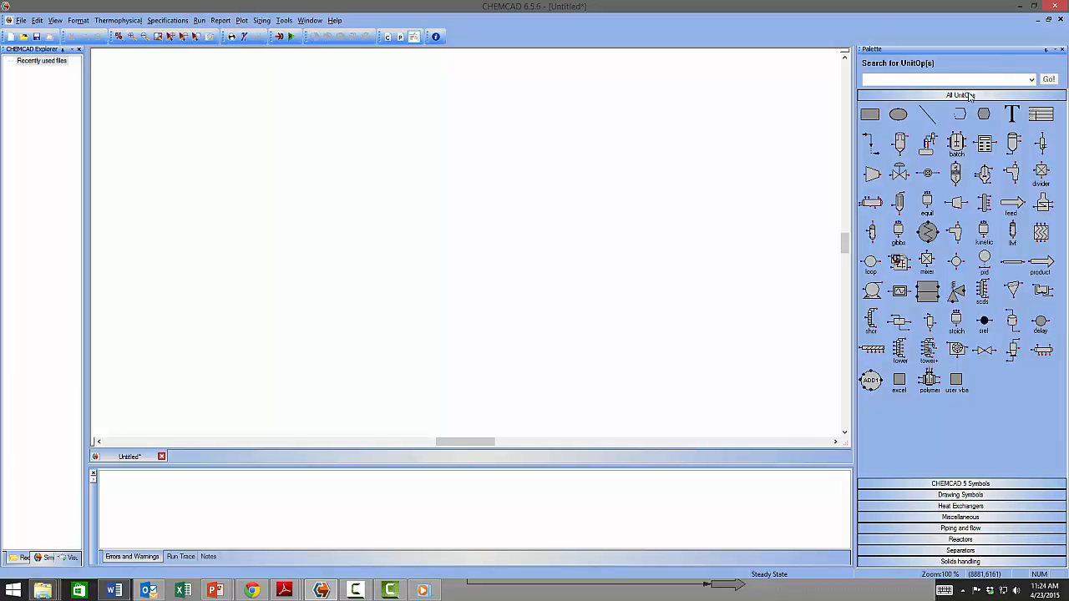
Set the first plain arrow as the default Feed stream symbol.
{"action": "left_click", "coordinate": [1016, 205]}
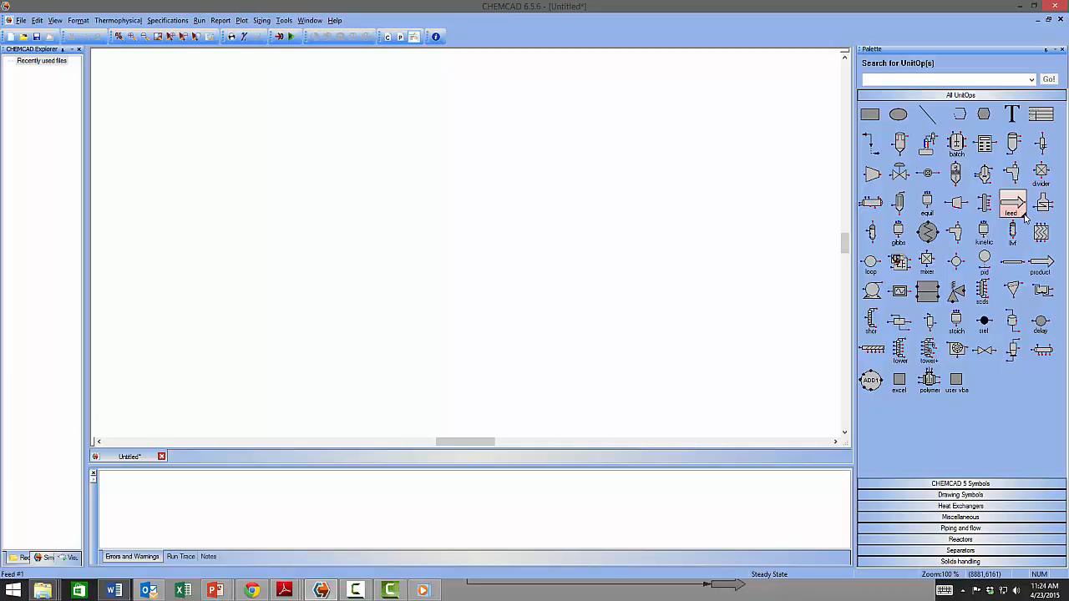
{"action": "mouse_move", "coordinate": [1025, 218]}
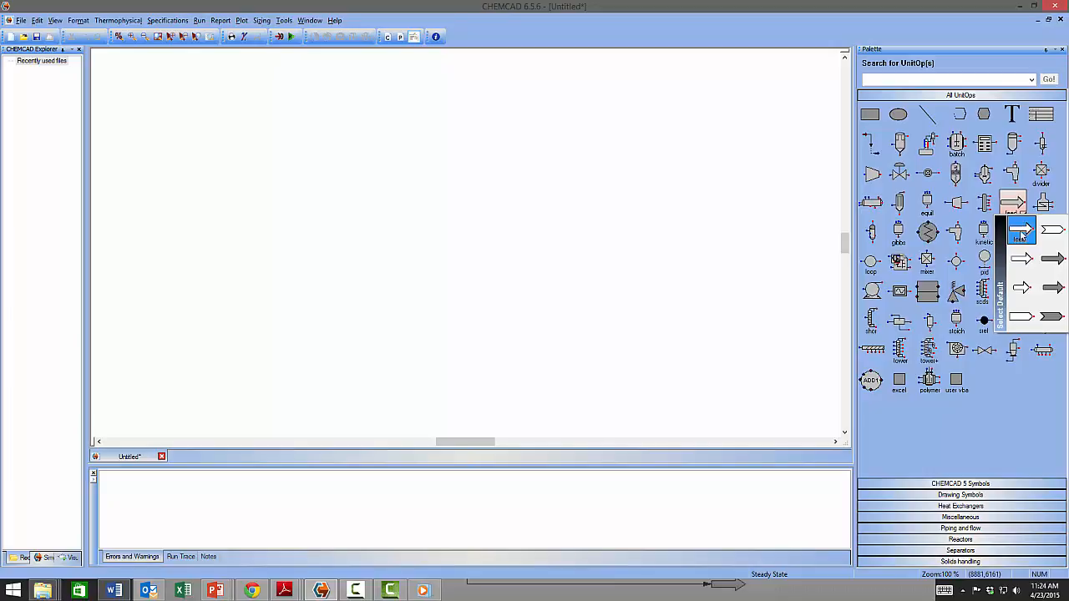
{"action": "left_click", "coordinate": [1020, 236]}
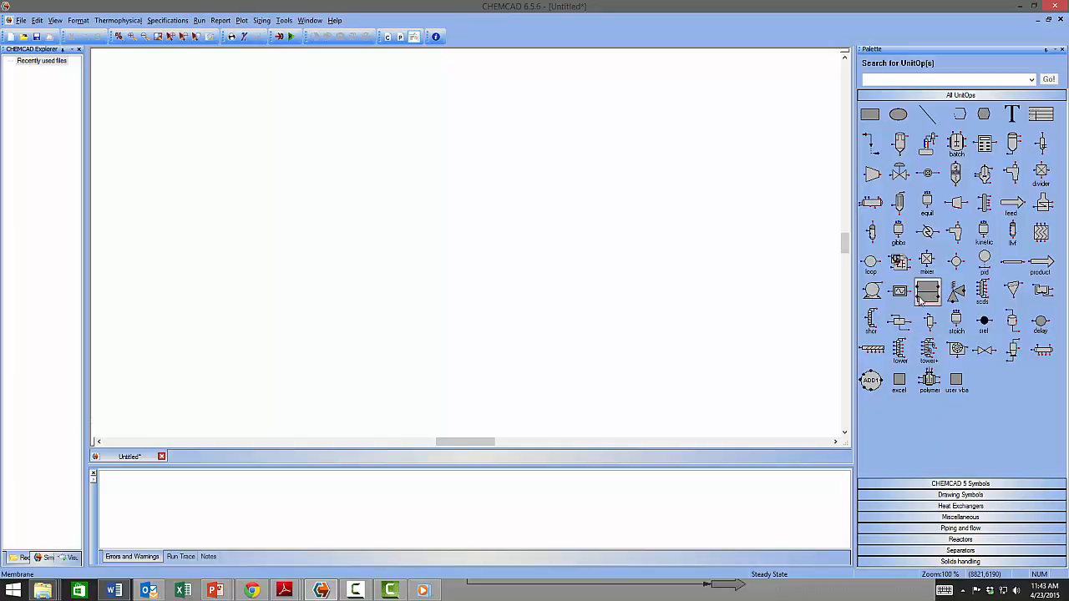
Make Heat Exchanger #3 the default exchanger symbol and choose the default SCDS column symbol.
{"action": "left_click", "coordinate": [939, 246]}
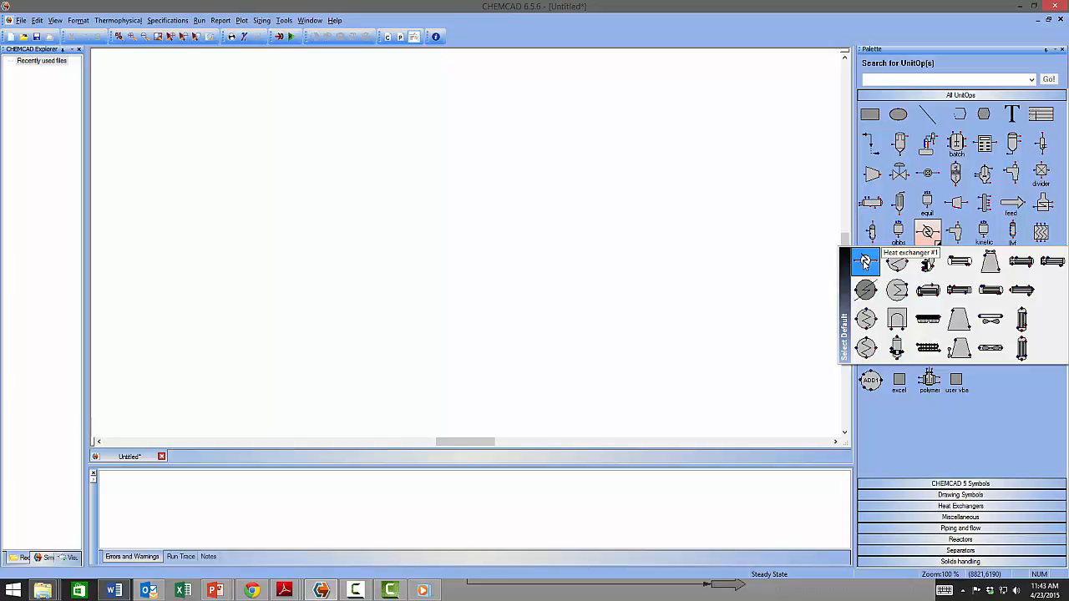
{"action": "left_click", "coordinate": [865, 318]}
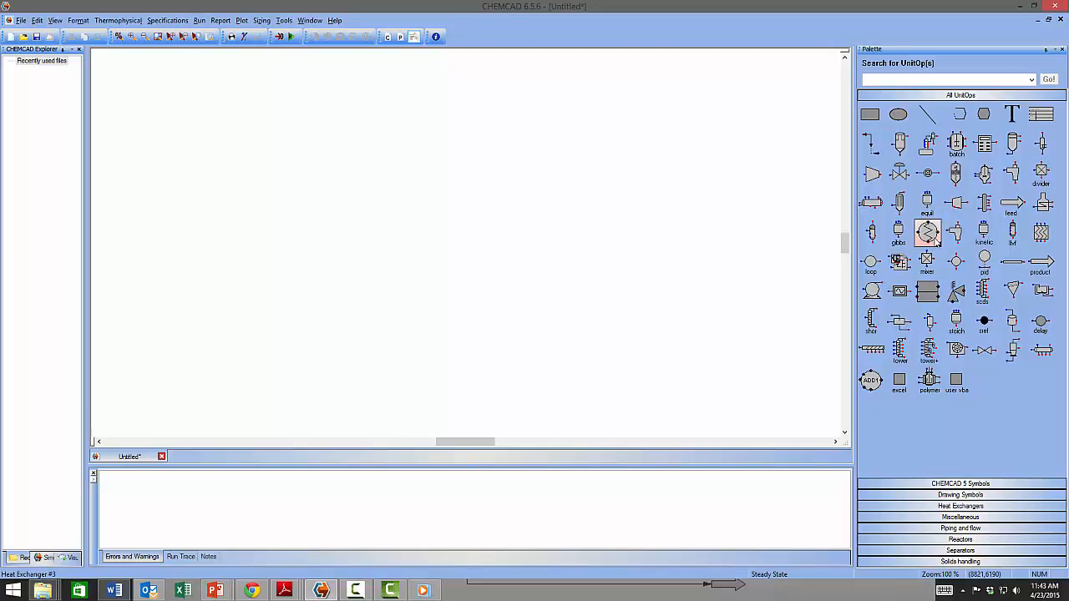
{"action": "left_click_drag", "start_coordinate": [937, 242], "coordinate": [935, 288]}
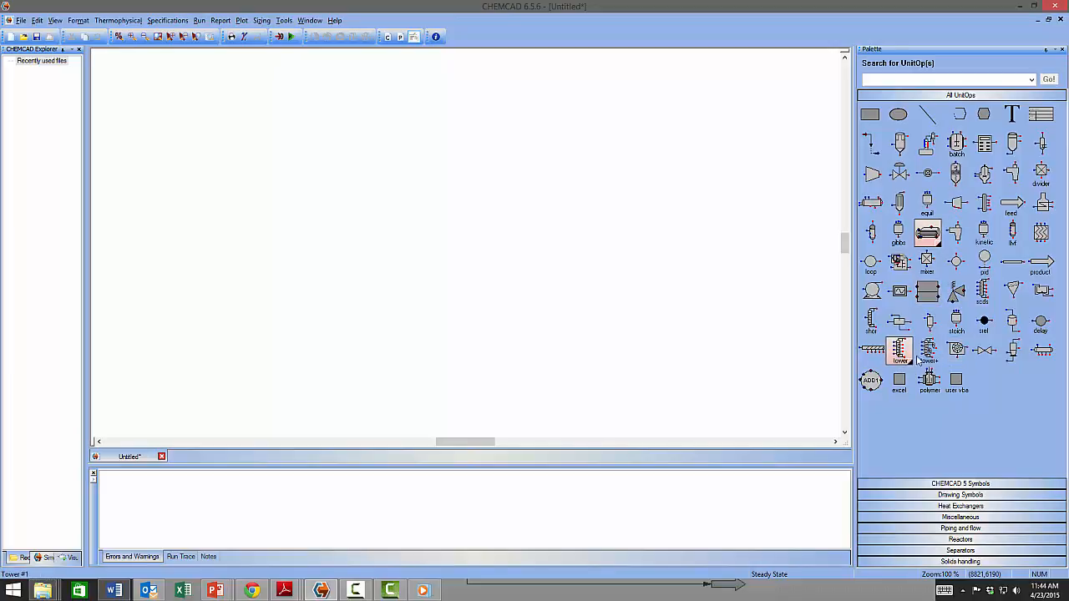
{"action": "left_click", "coordinate": [990, 299]}
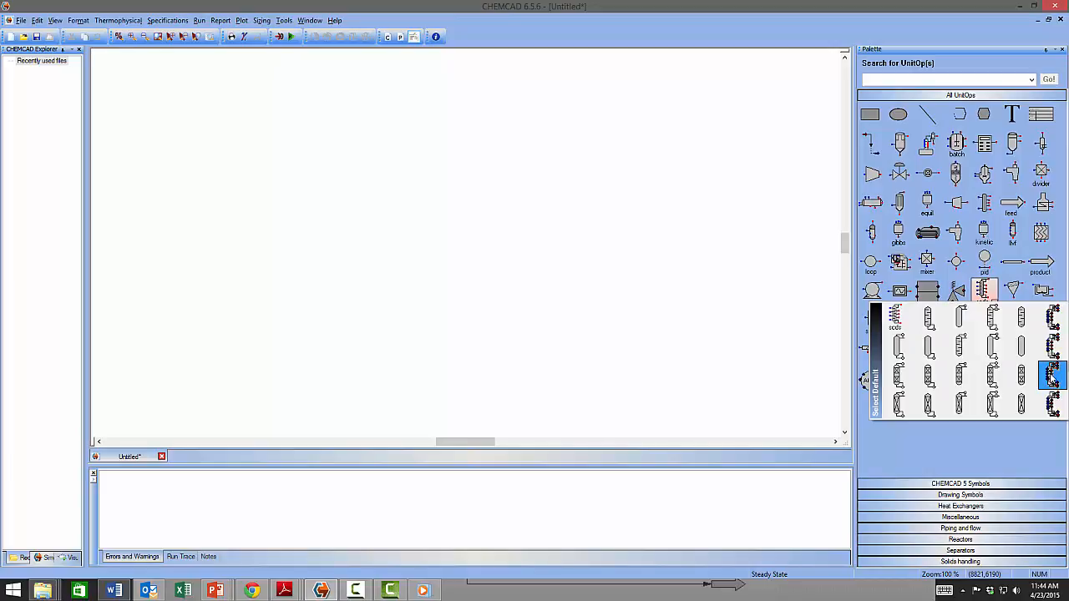
{"action": "left_click", "coordinate": [1051, 377]}
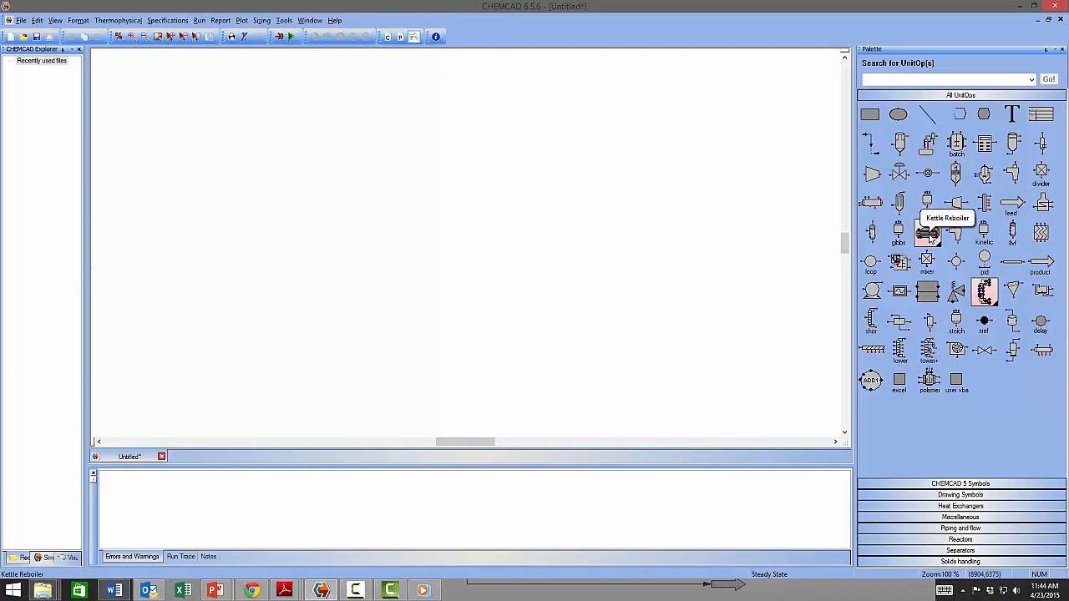
Change the default exchanger symbol to the simple heat exchanger.
{"action": "left_click", "coordinate": [930, 233]}
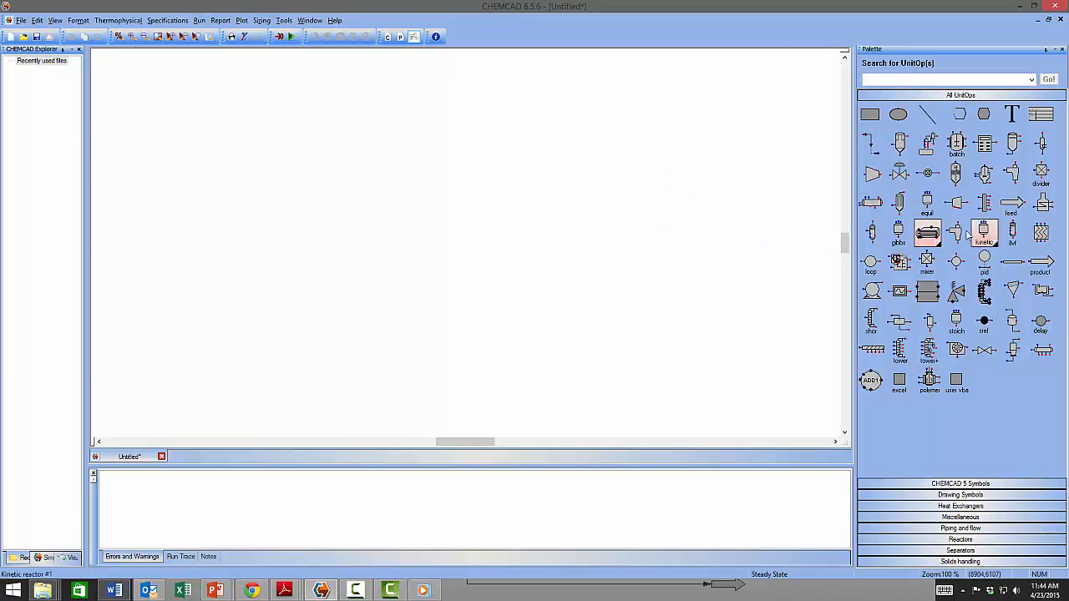
{"action": "mouse_move", "coordinate": [927, 237]}
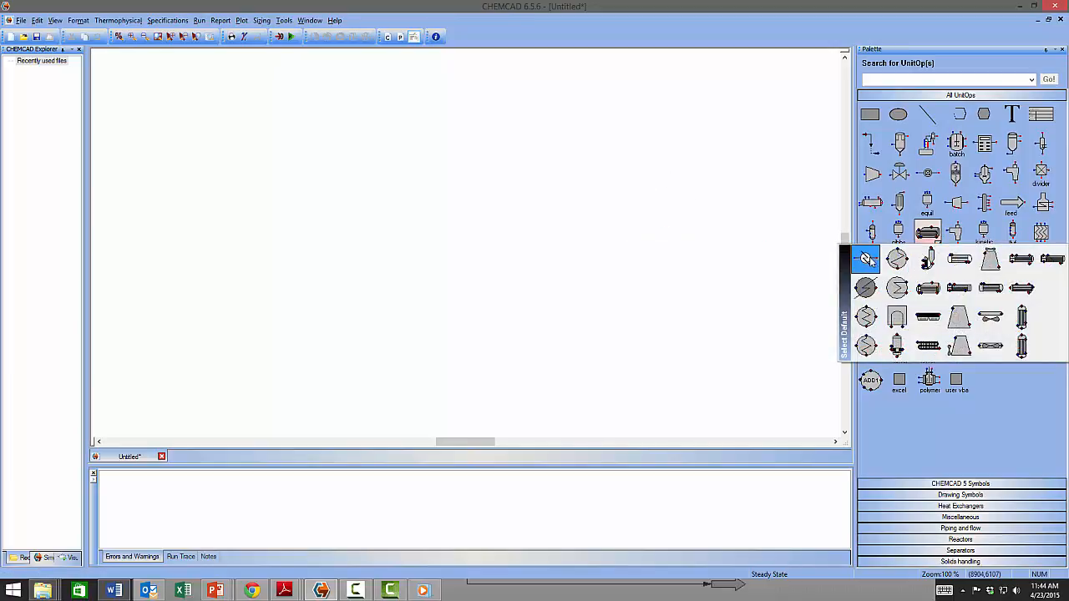
{"action": "left_click", "coordinate": [866, 259]}
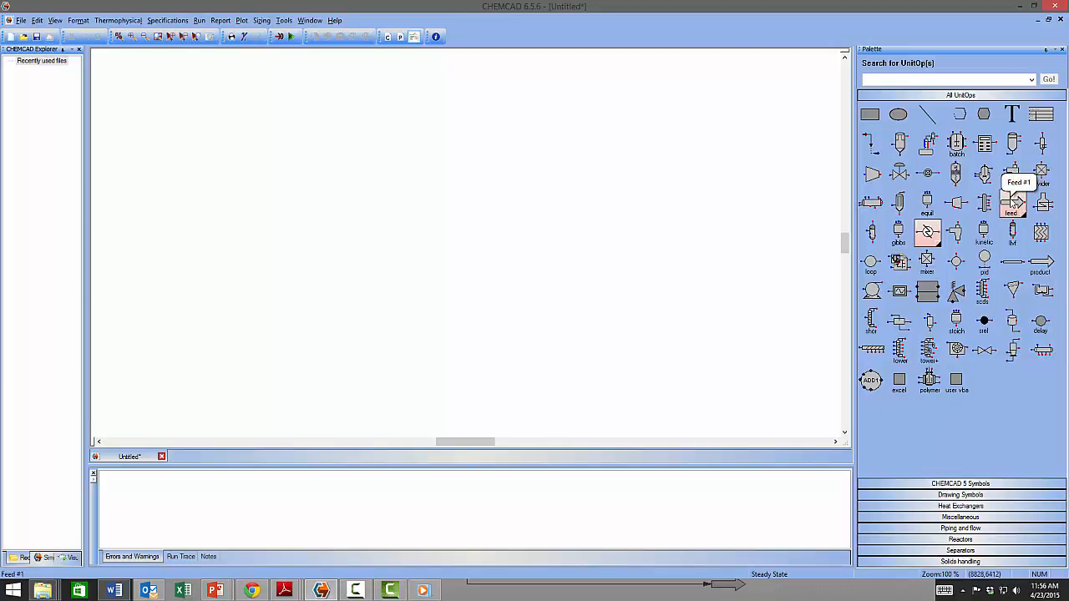
Place several feed arrows, then delete the two extras on the right, keeping two on the left.
{"action": "left_click", "coordinate": [1013, 203]}
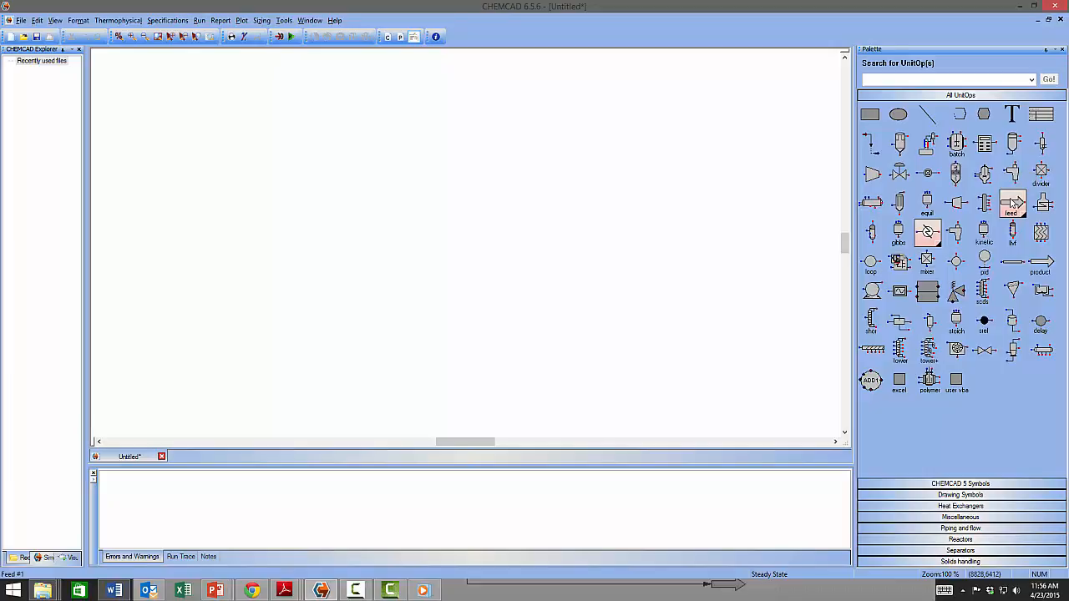
{"action": "left_click", "coordinate": [414, 186]}
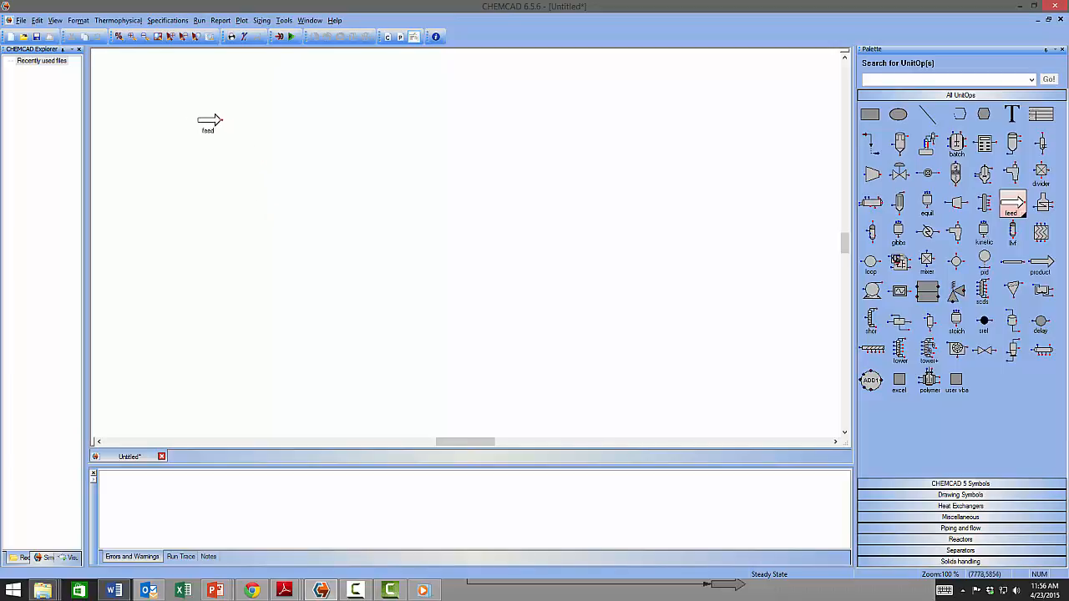
{"action": "left_click", "coordinate": [214, 135]}
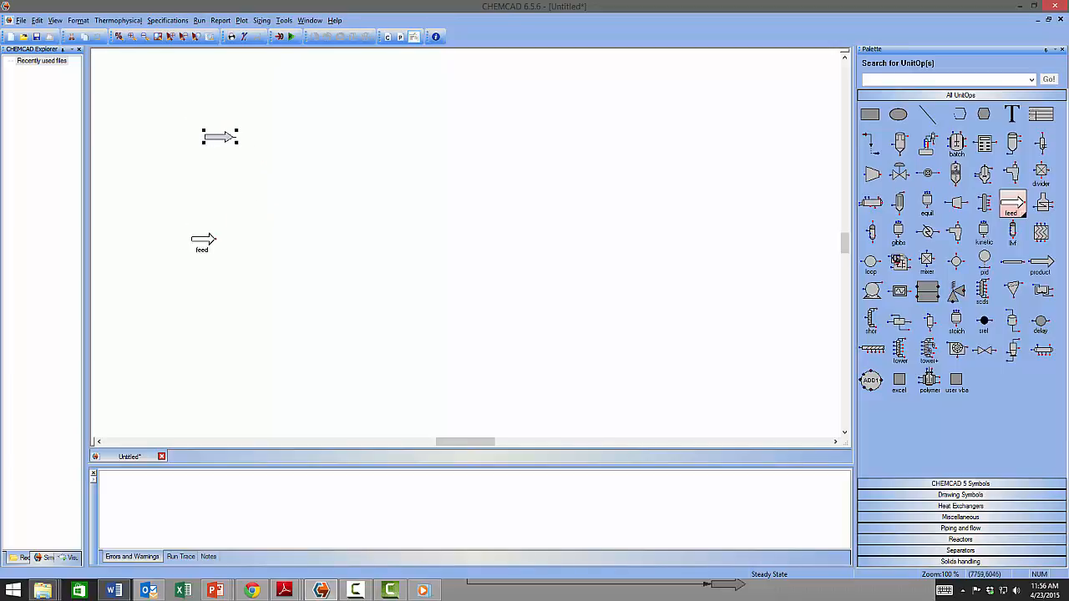
{"action": "left_click", "coordinate": [219, 236]}
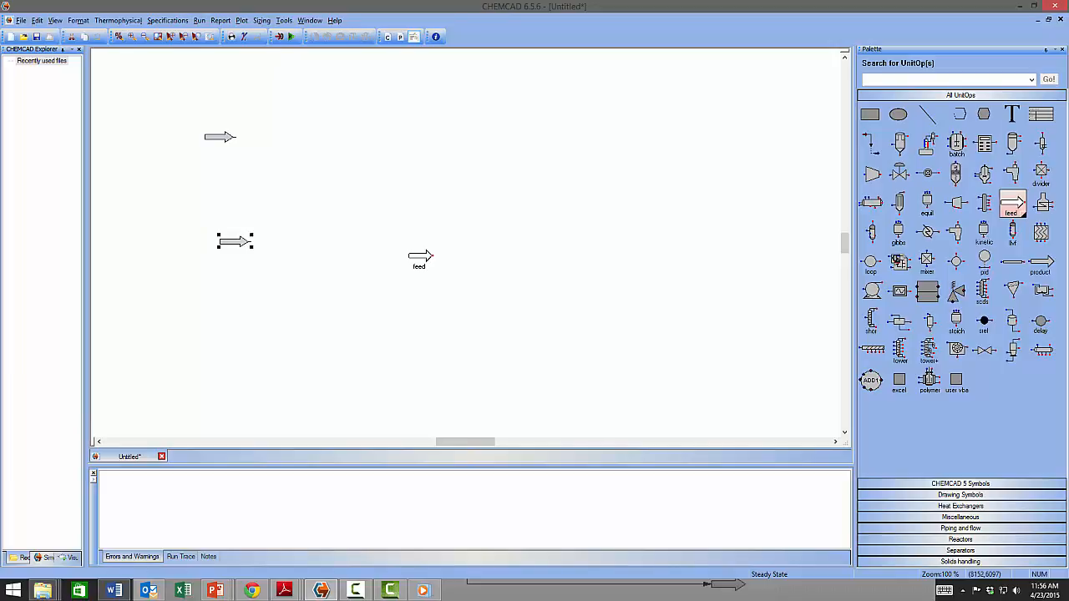
{"action": "left_click", "coordinate": [420, 298]}
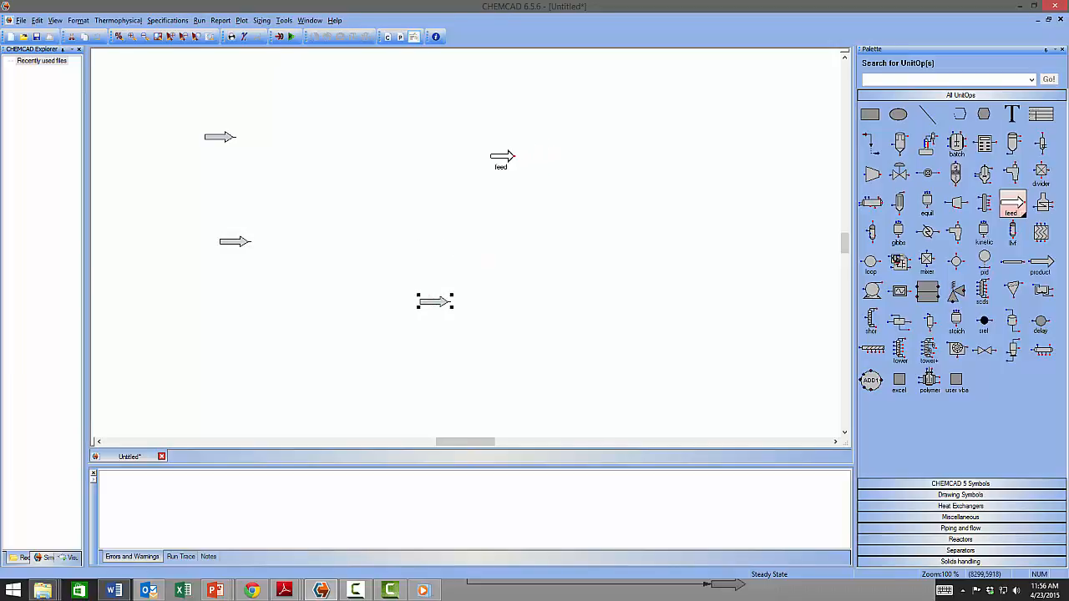
{"action": "left_click", "coordinate": [502, 160]}
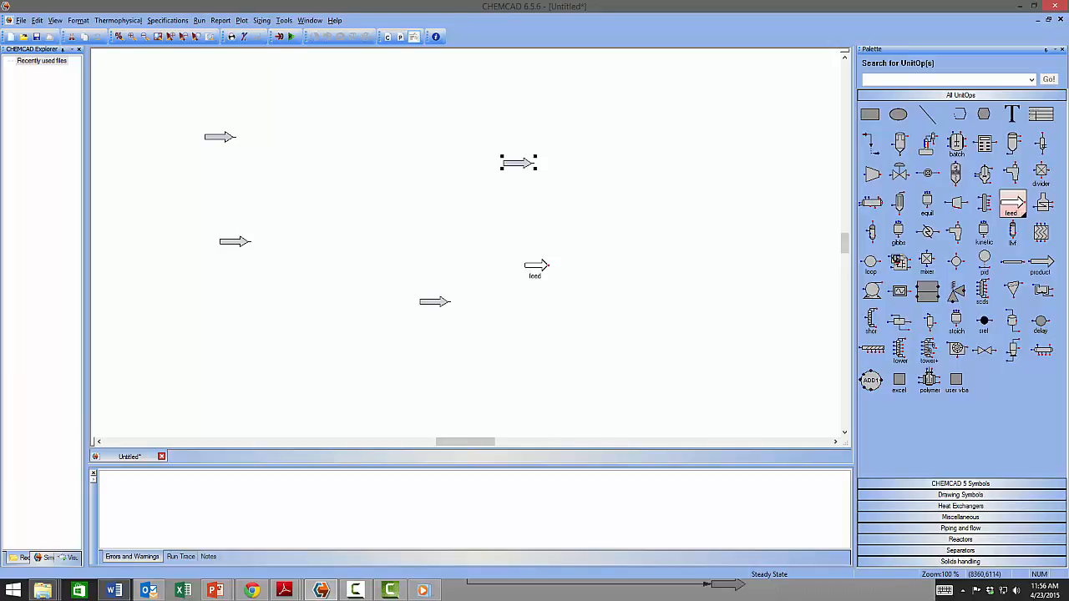
{"action": "key", "text": "Escape"}
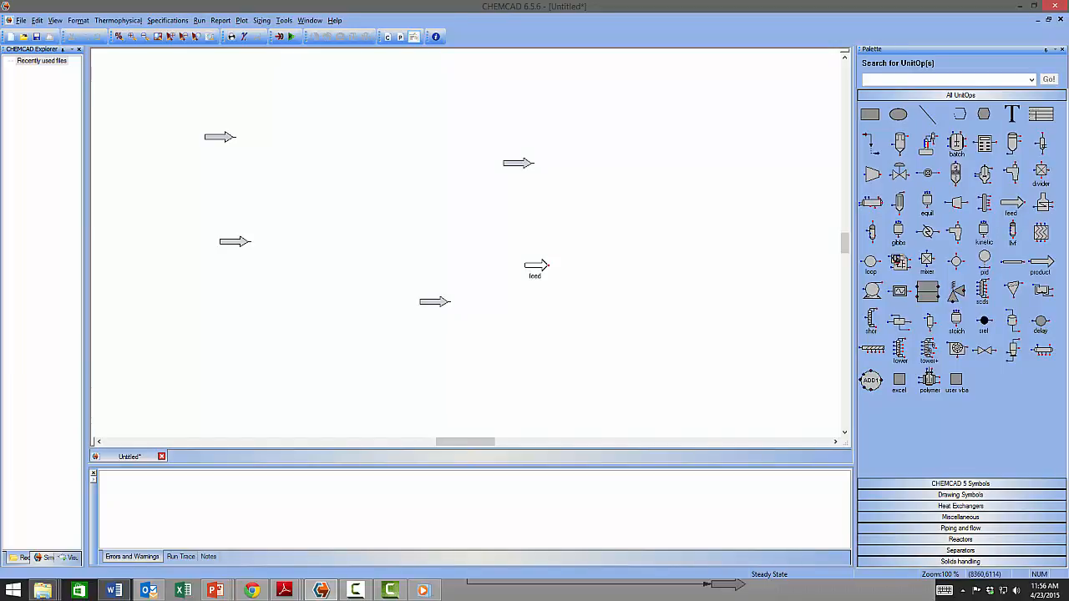
{"action": "left_click_drag", "start_coordinate": [601, 125], "coordinate": [393, 357]}
{"action": "key", "text": "Delete"}
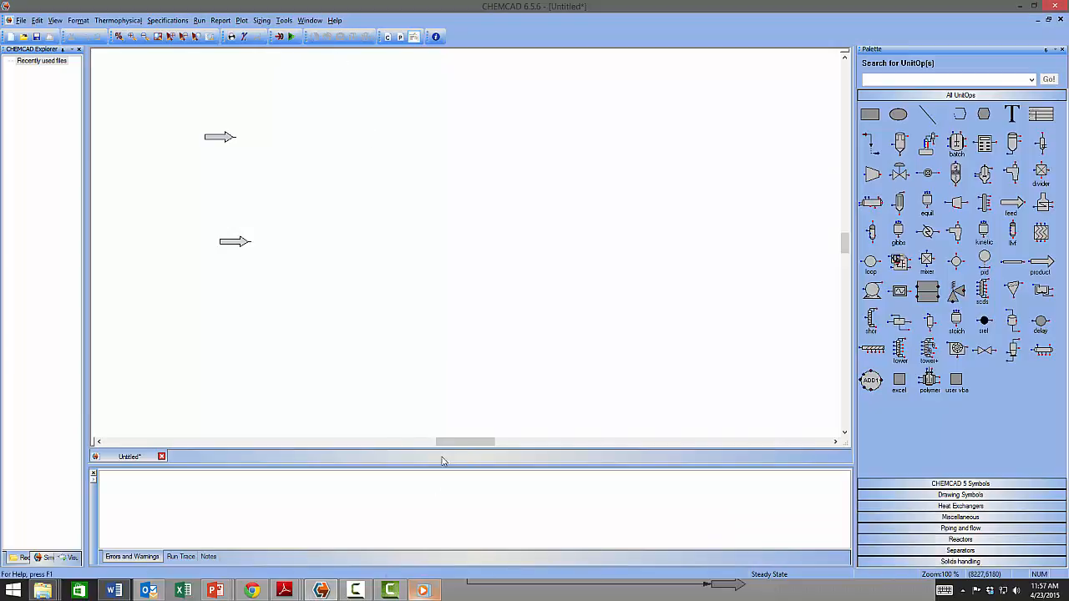
Place three product outlet arrows down the right side of the flowsheet.
{"action": "left_click", "coordinate": [1042, 267]}
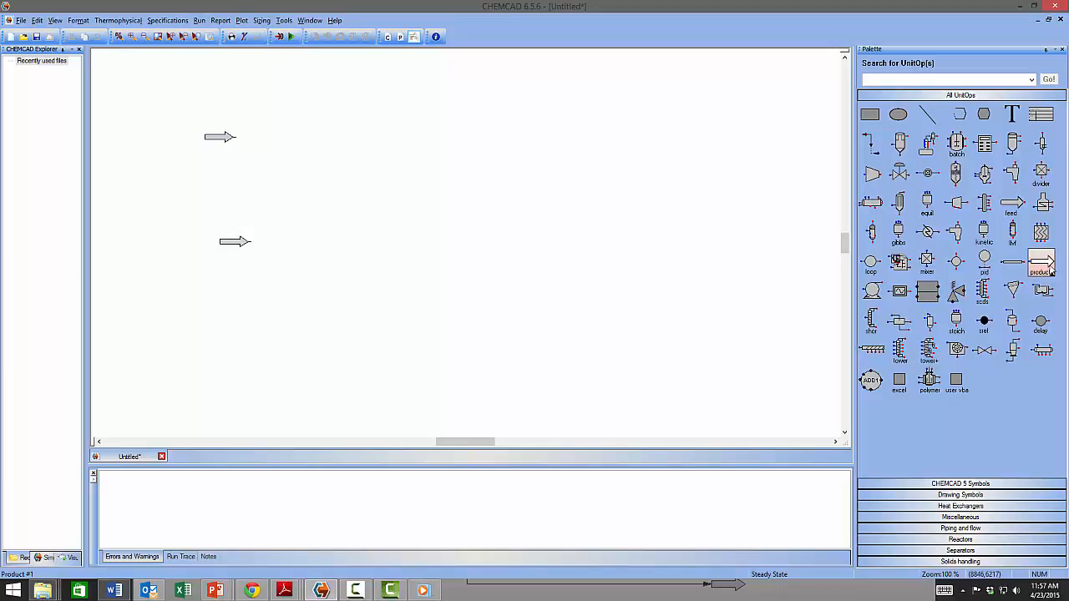
{"action": "left_click", "coordinate": [543, 145]}
{"action": "left_click", "coordinate": [585, 167]}
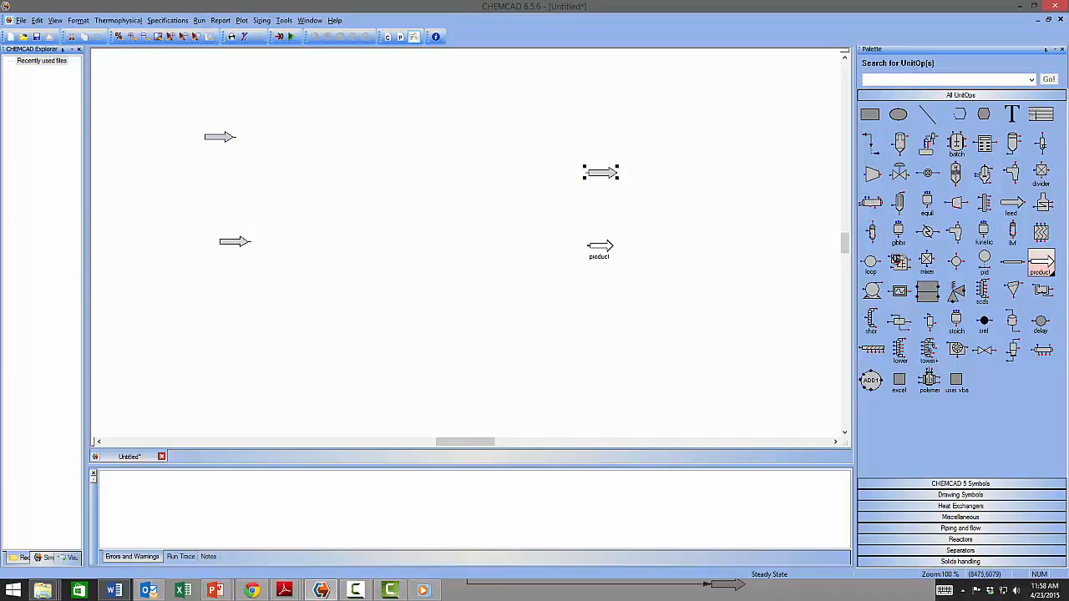
{"action": "left_click", "coordinate": [599, 247]}
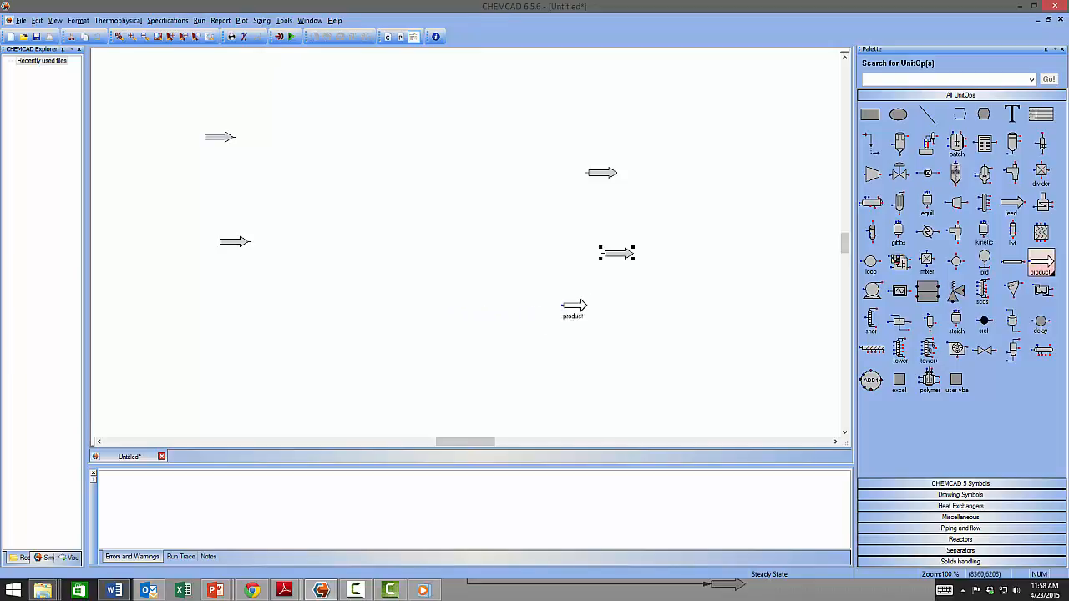
{"action": "left_click", "coordinate": [577, 321]}
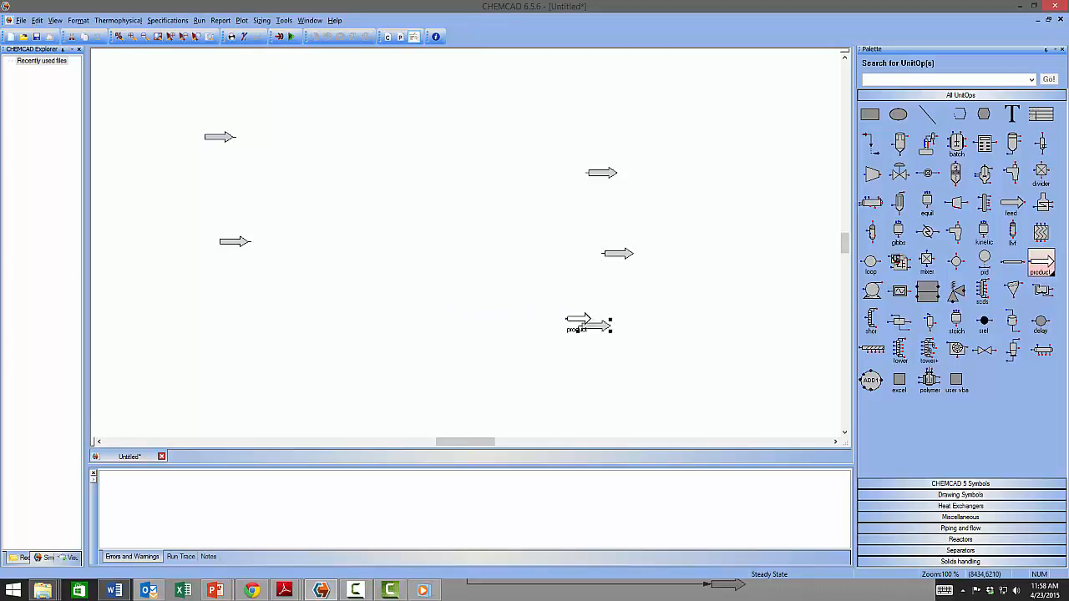
{"action": "right_click", "coordinate": [537, 291]}
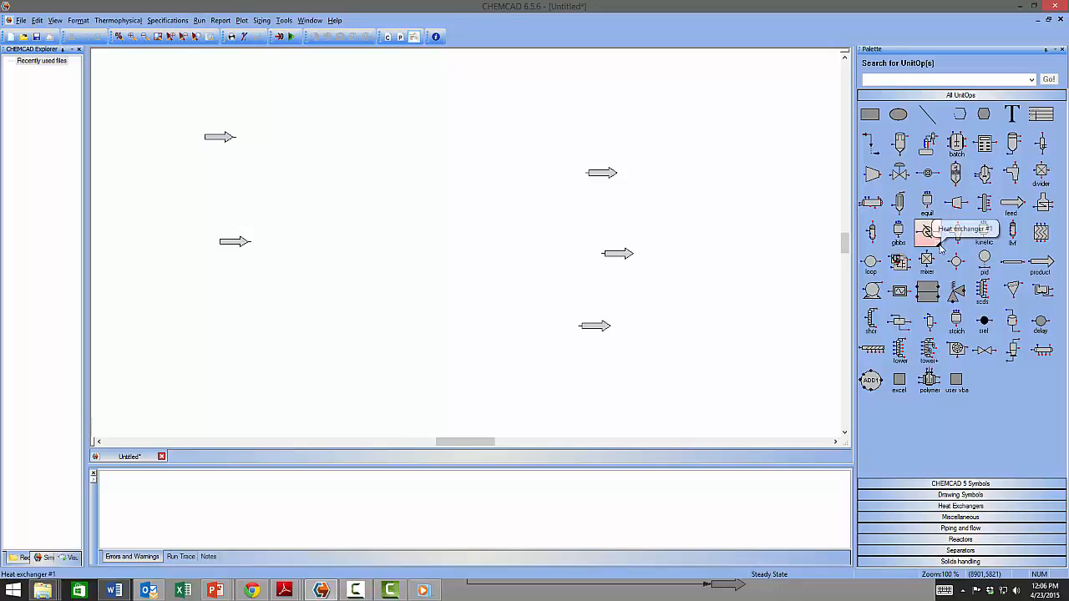
Place Heat Exchanger #5 as unit 1 just right of the middle feed arrow.
{"action": "mouse_move", "coordinate": [940, 246]}
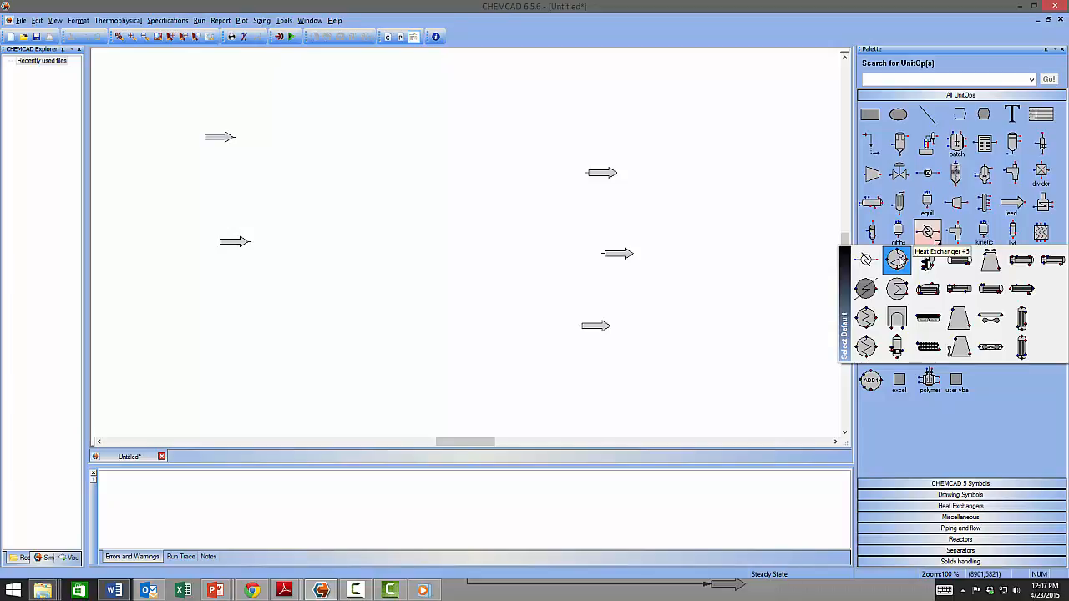
{"action": "left_click", "coordinate": [896, 260]}
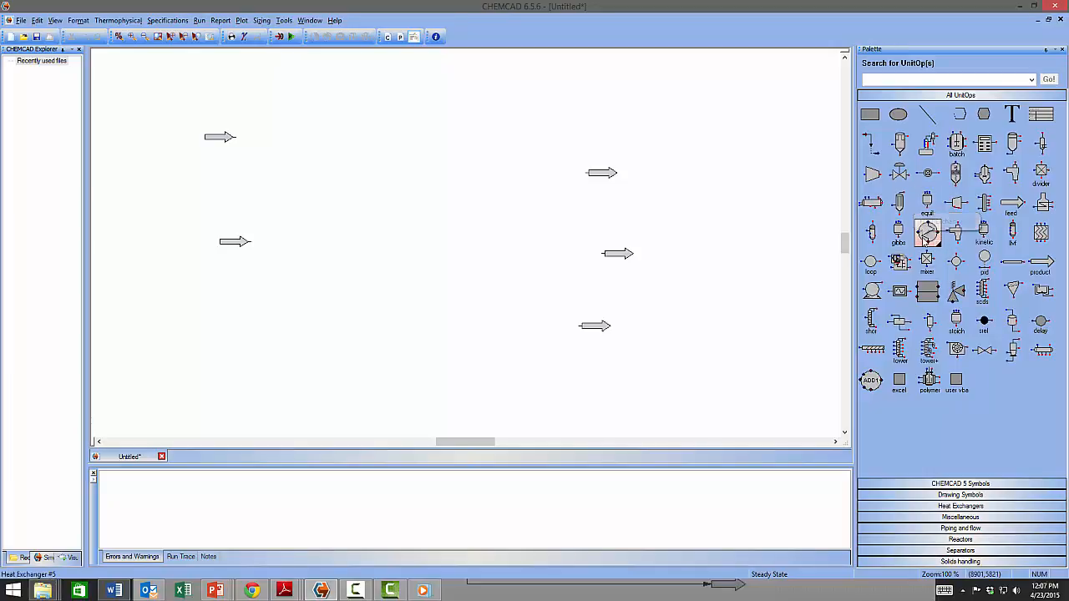
{"action": "left_click", "coordinate": [927, 233]}
{"action": "left_click", "coordinate": [341, 231]}
{"action": "mouse_move", "coordinate": [342, 231]}
{"action": "left_mouse_down"}
{"action": "mouse_move", "coordinate": [320, 198]}
{"action": "mouse_move", "coordinate": [310, 241]}
{"action": "mouse_move", "coordinate": [345, 245]}
{"action": "left_mouse_up"}
{"action": "left_click", "coordinate": [343, 243]}
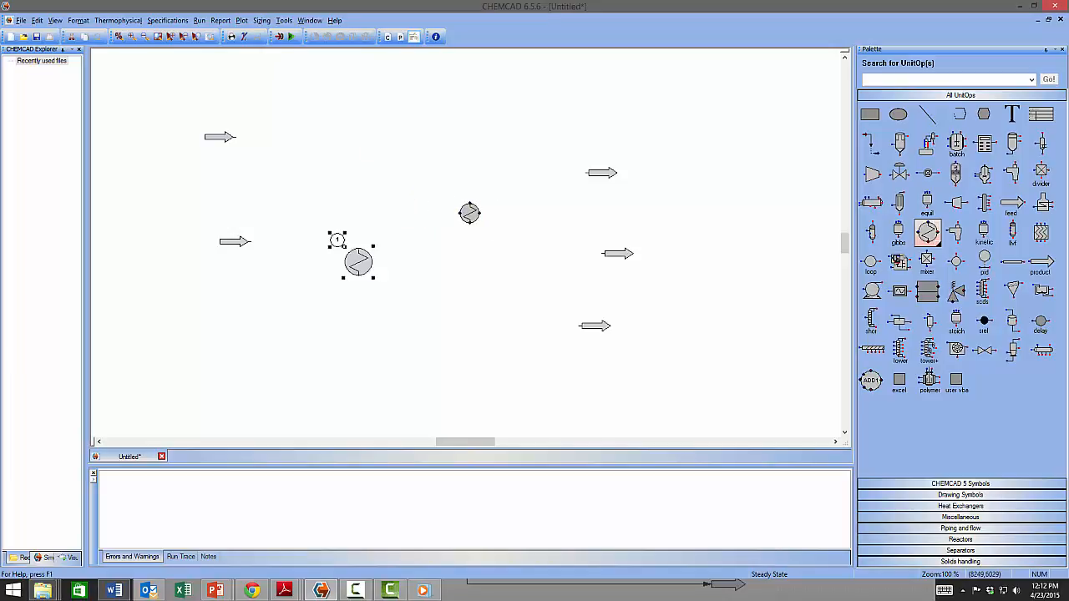
{"action": "right_click", "coordinate": [468, 212]}
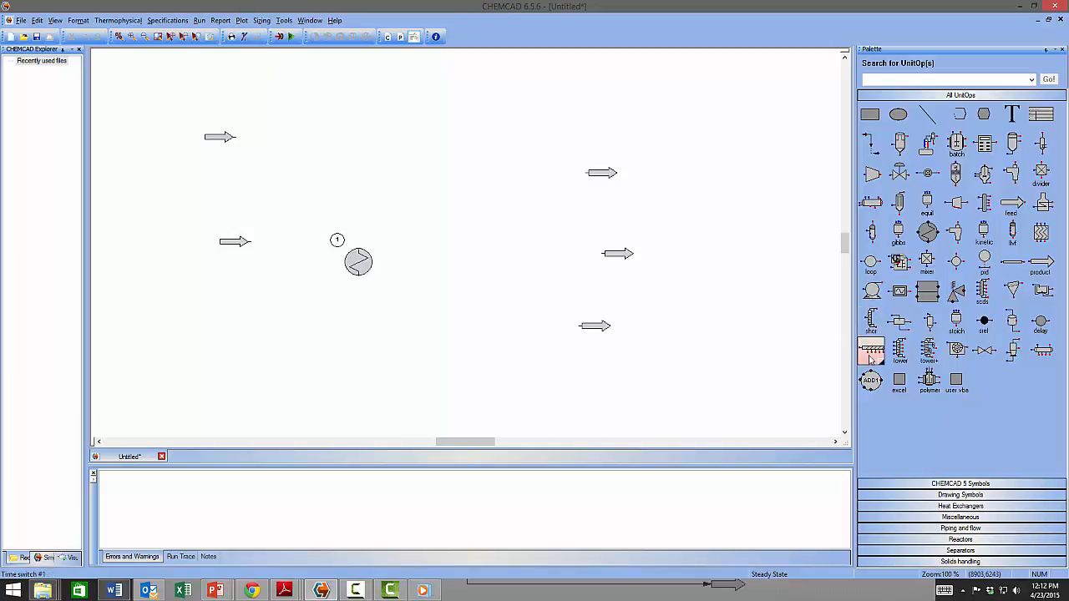
Drop a Flash #1 drum as unit 2 right of the heat exchanger, then select the Stream tool.
{"action": "left_click", "coordinate": [879, 242]}
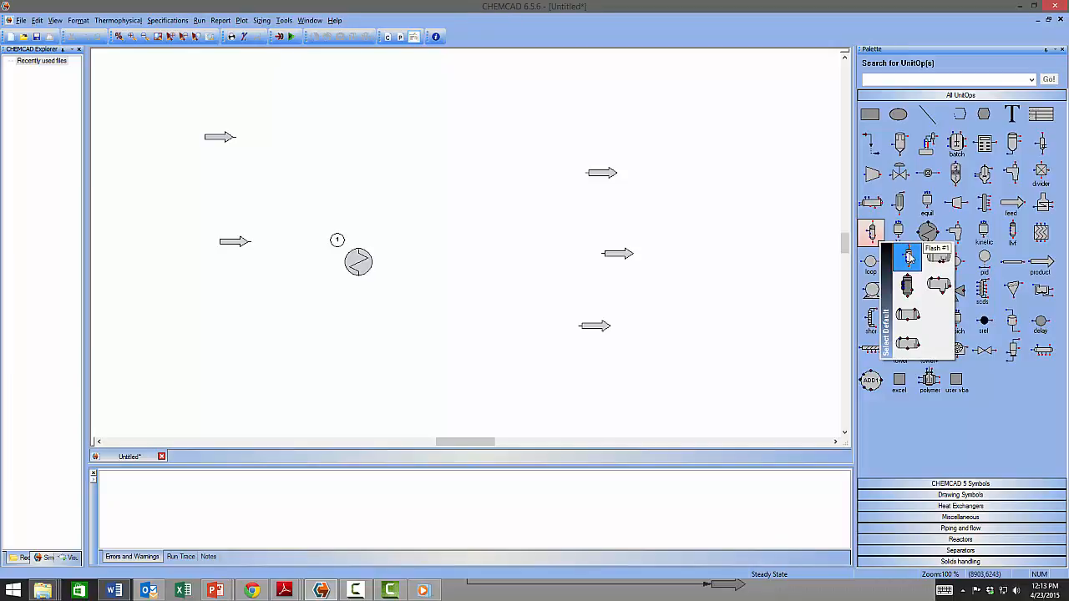
{"action": "left_click", "coordinate": [910, 257]}
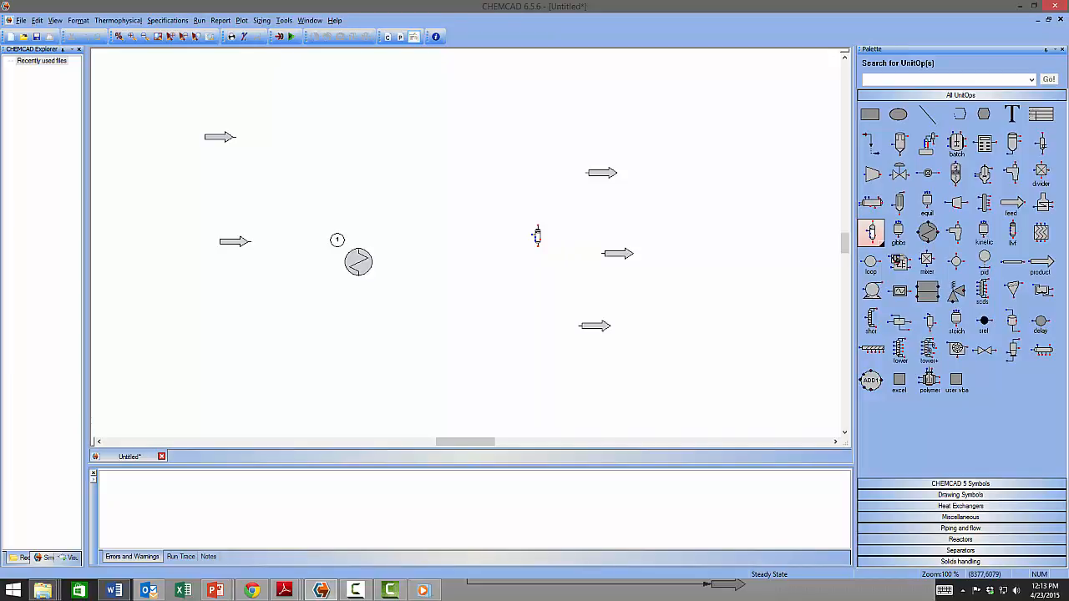
{"action": "left_click", "coordinate": [526, 240]}
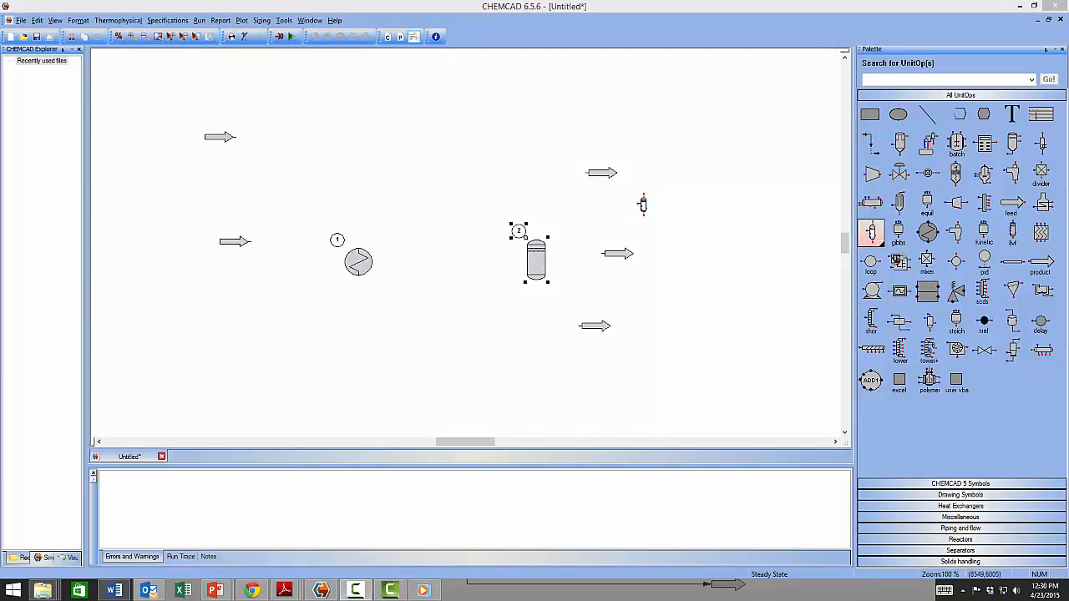
{"action": "right_click", "coordinate": [643, 204]}
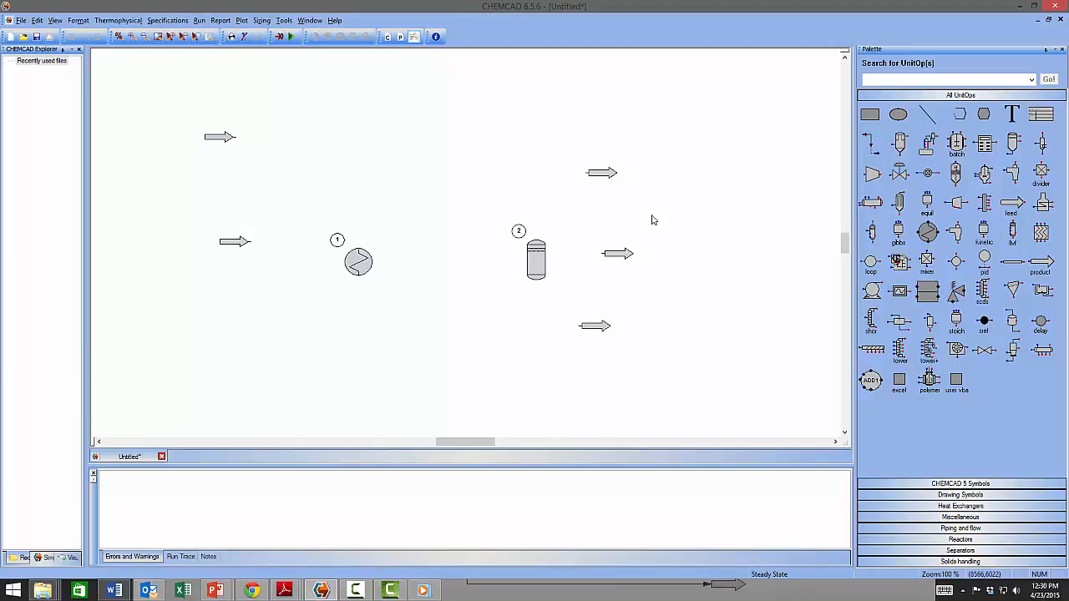
{"action": "left_click", "coordinate": [871, 144]}
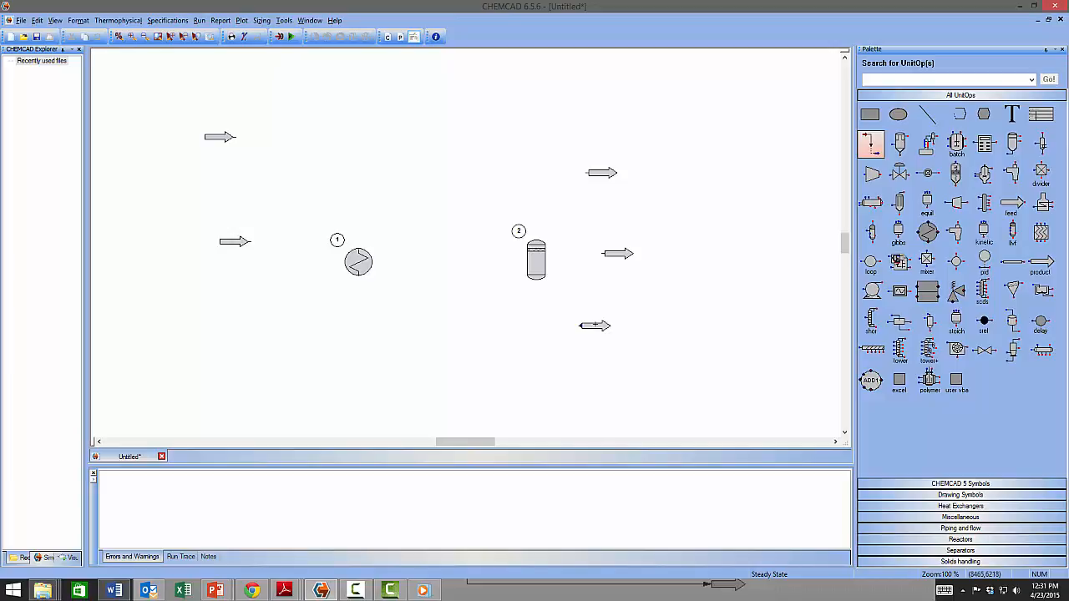
Draw stream 1 from the middle feed arrow into the heat exchanger, then align the exchanger with it.
{"action": "left_click", "coordinate": [247, 242]}
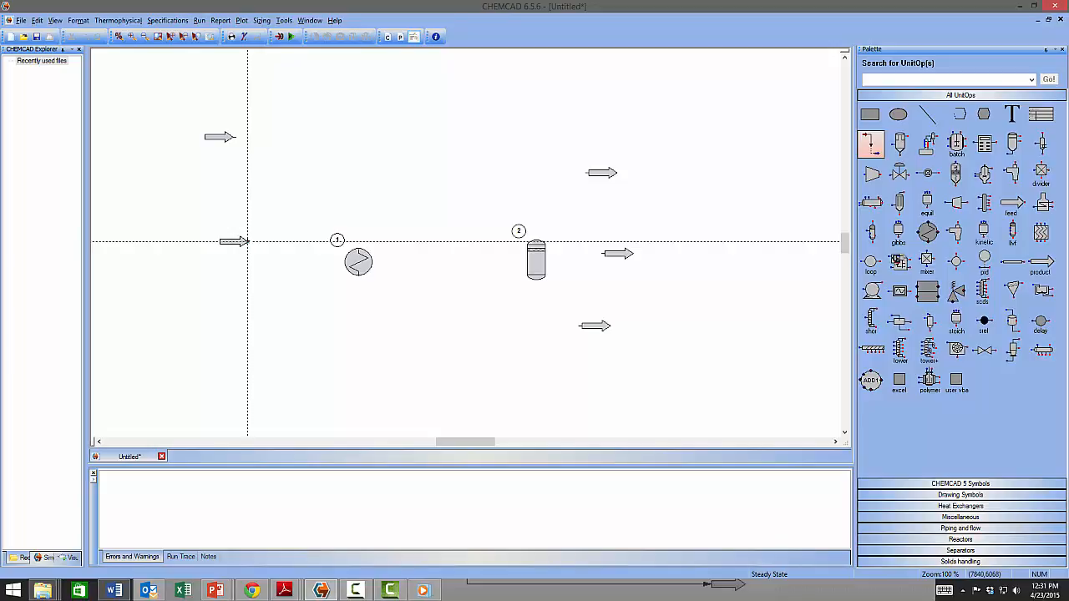
{"action": "left_click", "coordinate": [247, 242]}
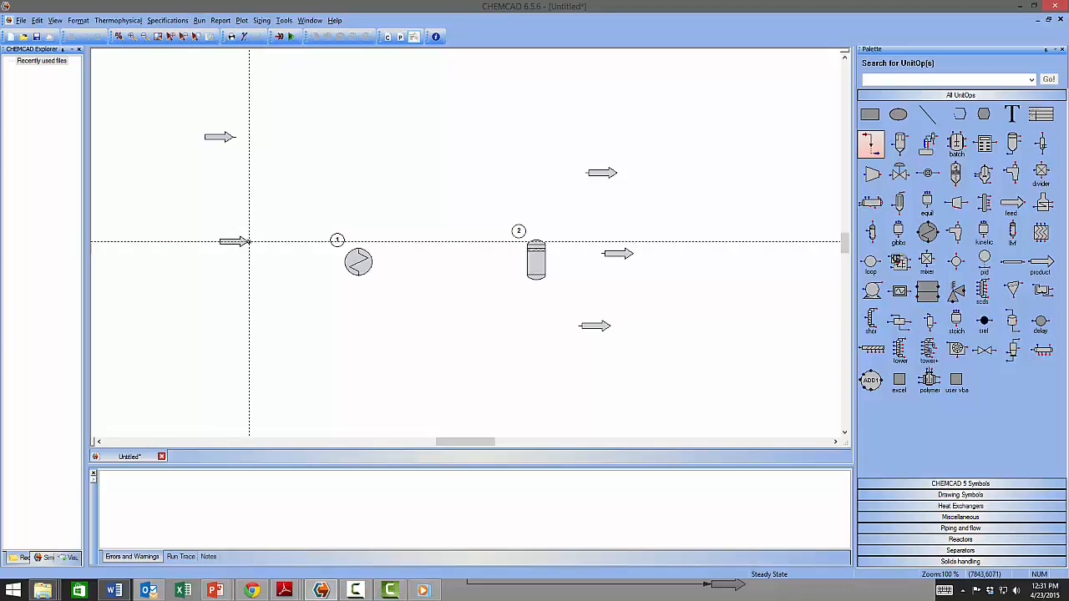
{"action": "left_click", "coordinate": [343, 242]}
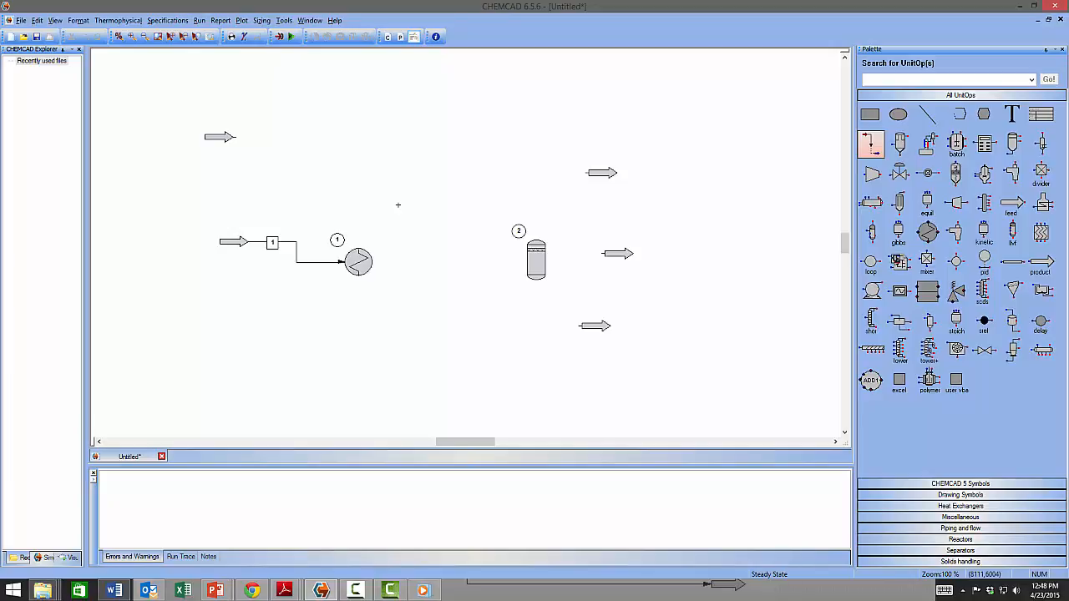
{"action": "right_click", "coordinate": [398, 206]}
{"action": "left_click_drag", "start_coordinate": [356, 265], "coordinate": [364, 248]}
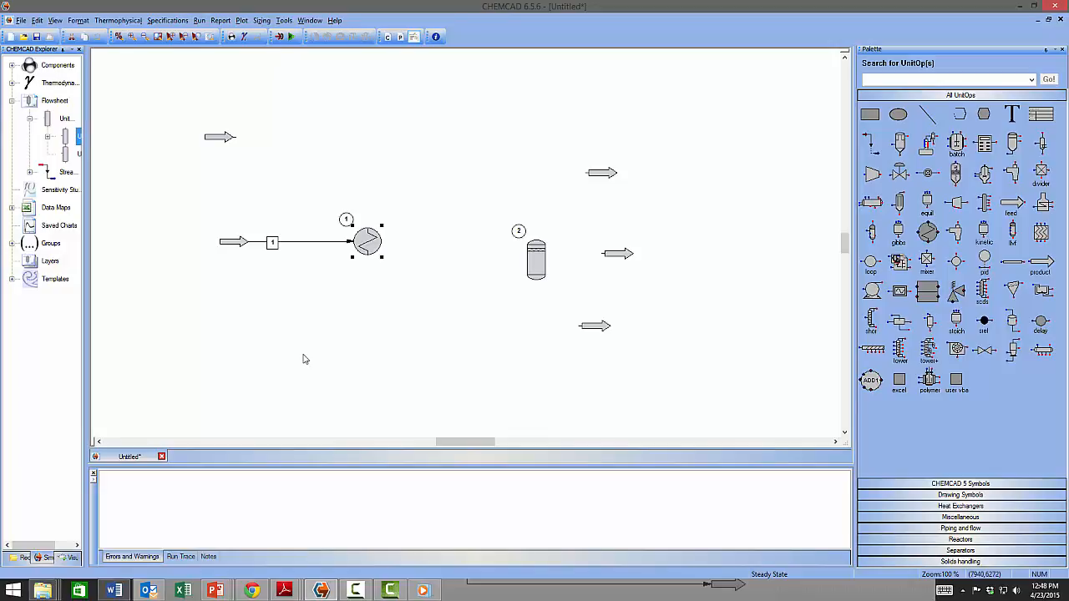
Draw stream 2 from heat exchanger 1's outlet into the flash drum inlet (unit 2).
{"action": "left_click", "coordinate": [872, 144]}
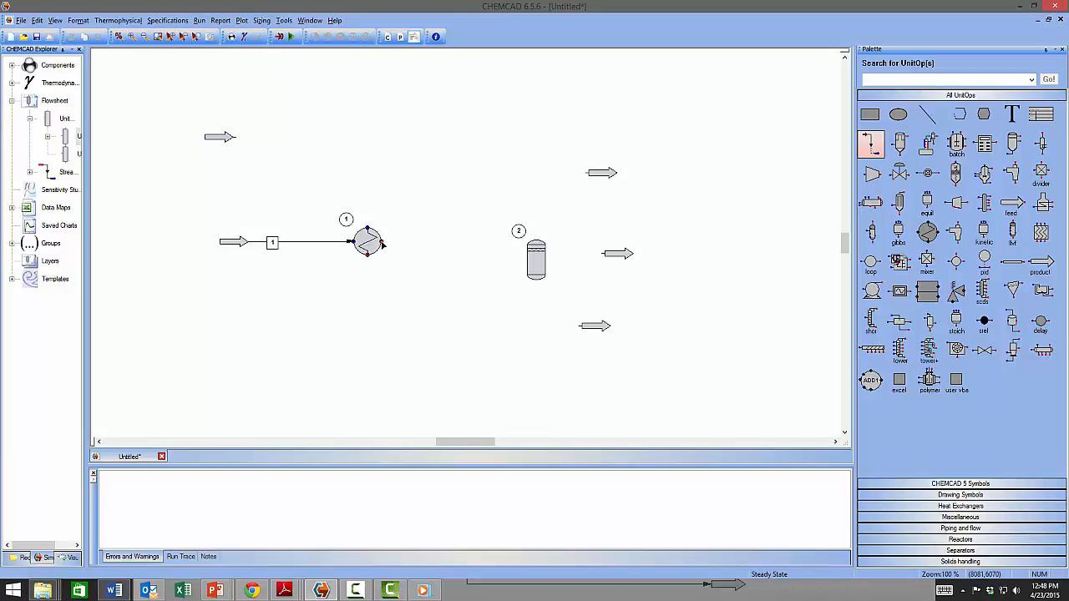
{"action": "left_click", "coordinate": [382, 243]}
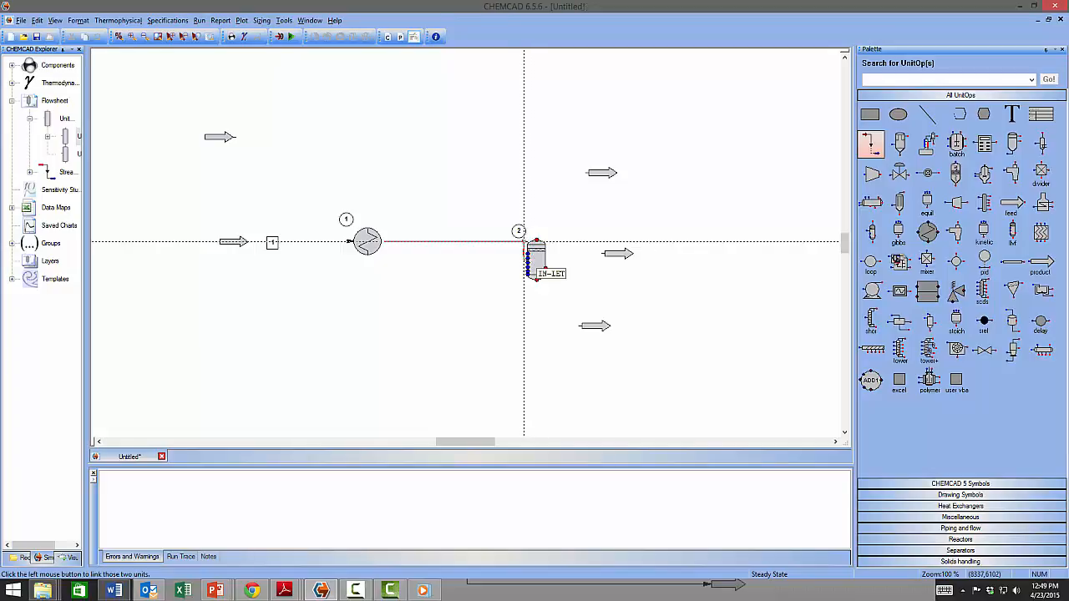
{"action": "left_click", "coordinate": [528, 242]}
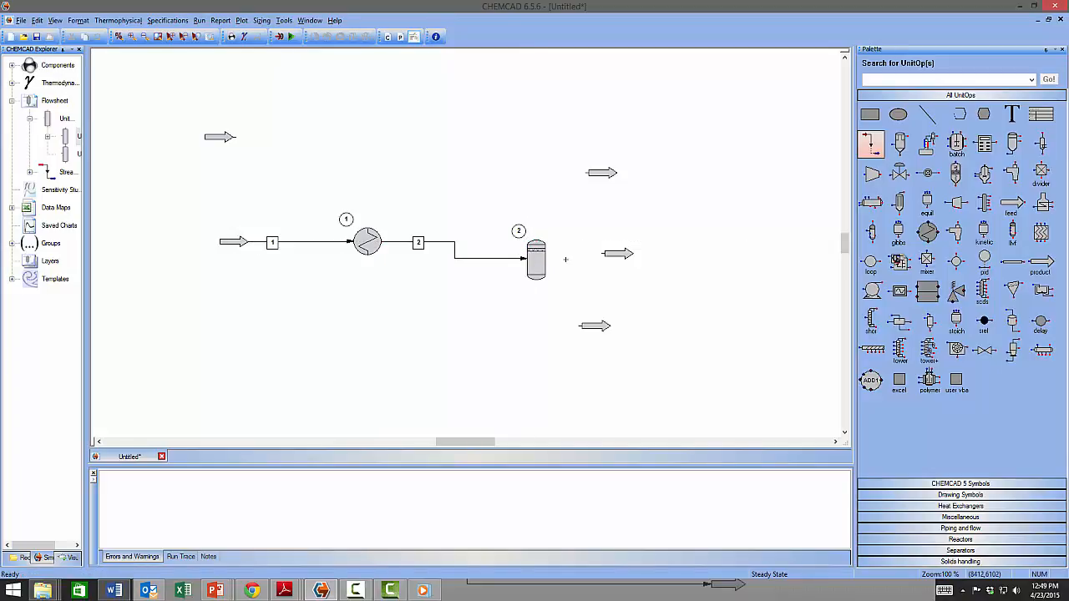
{"action": "mouse_move", "coordinate": [534, 264]}
Reroute stream 2 to the flash drum inlet and drag the drum up-left in line with it.
{"action": "right_click", "coordinate": [503, 228]}
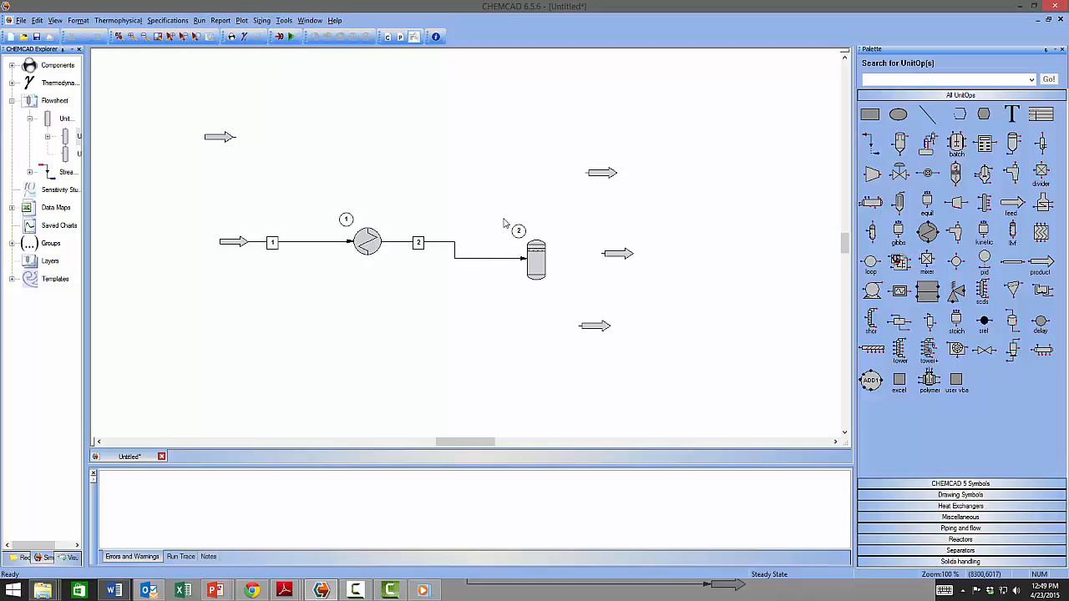
{"action": "right_click", "coordinate": [472, 263]}
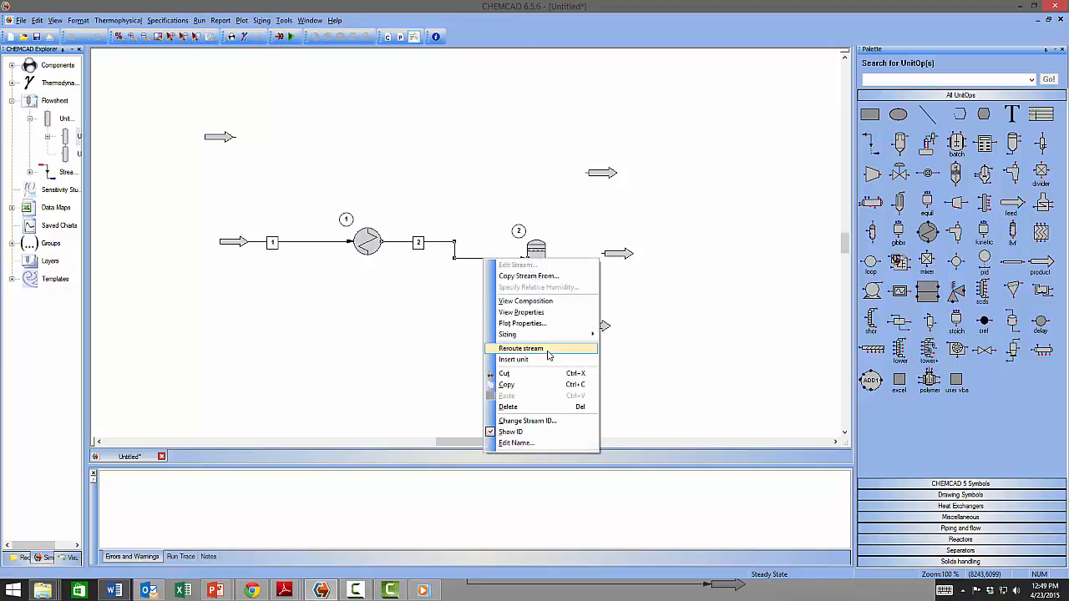
{"action": "left_click", "coordinate": [548, 350]}
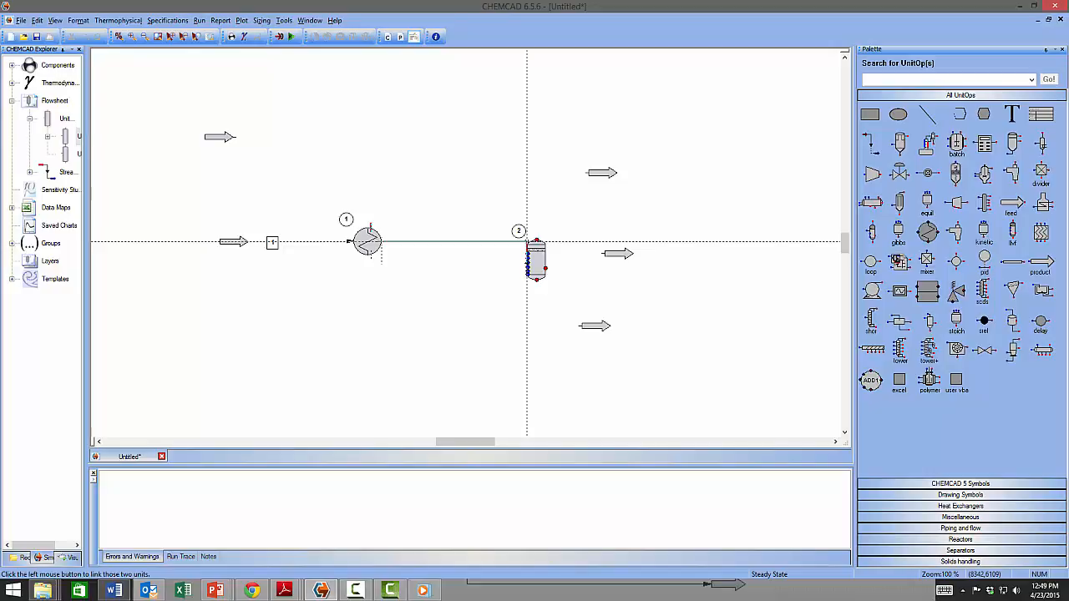
{"action": "left_click", "coordinate": [527, 242]}
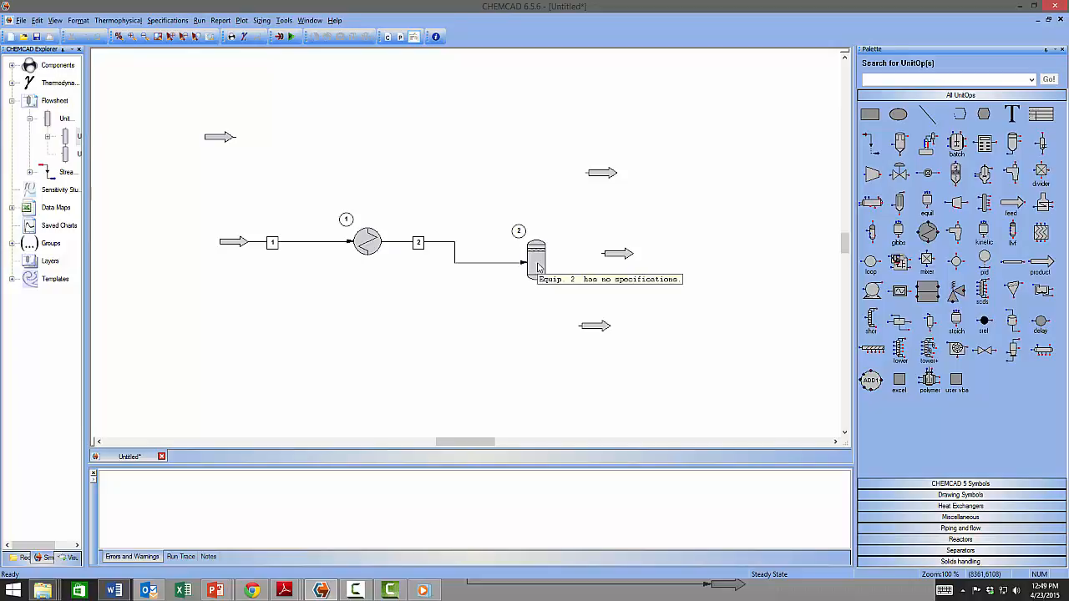
{"action": "left_click_drag", "start_coordinate": [539, 267], "coordinate": [520, 246]}
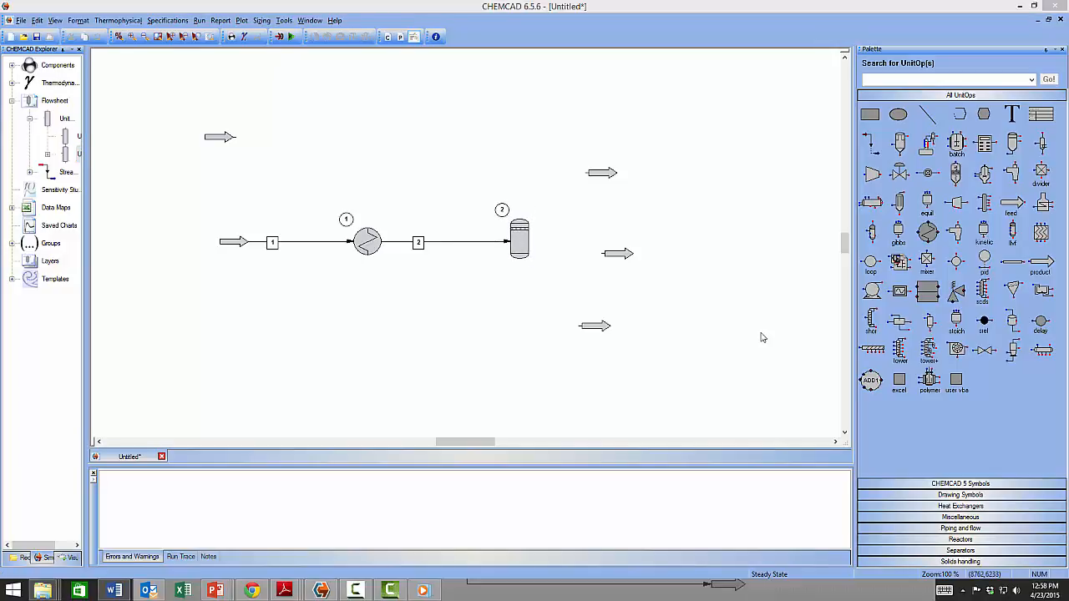
{"action": "left_click", "coordinate": [761, 338]}
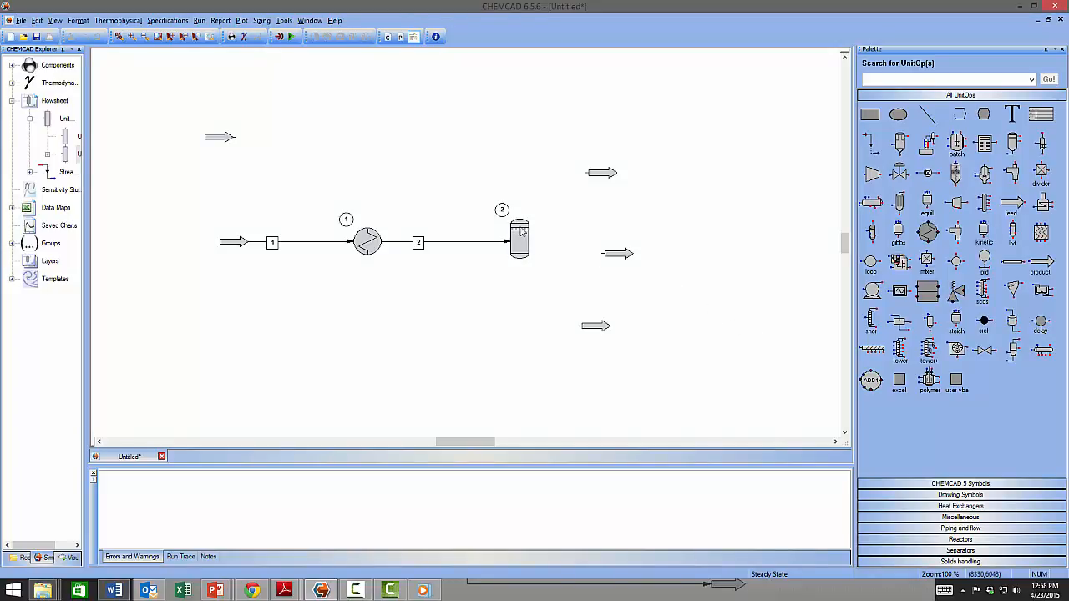
Draw stream 3 from the flash drum's top outlet and stream 4 from its bottom outlet to the product arrows.
{"action": "left_click", "coordinate": [872, 144]}
{"action": "left_click", "coordinate": [520, 219]}
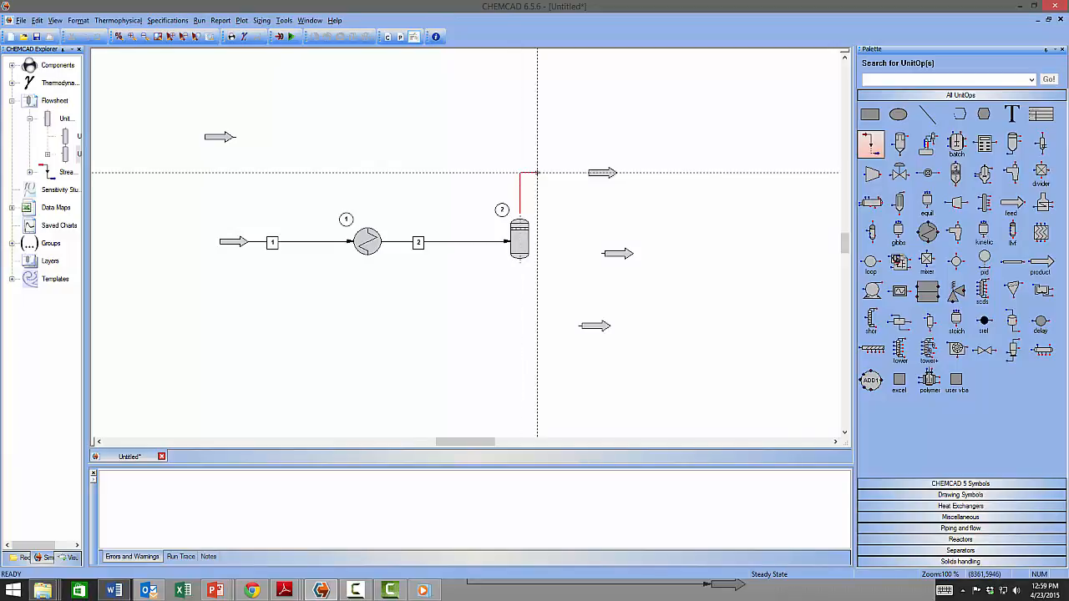
{"action": "left_click", "coordinate": [588, 173]}
{"action": "left_click", "coordinate": [519, 259]}
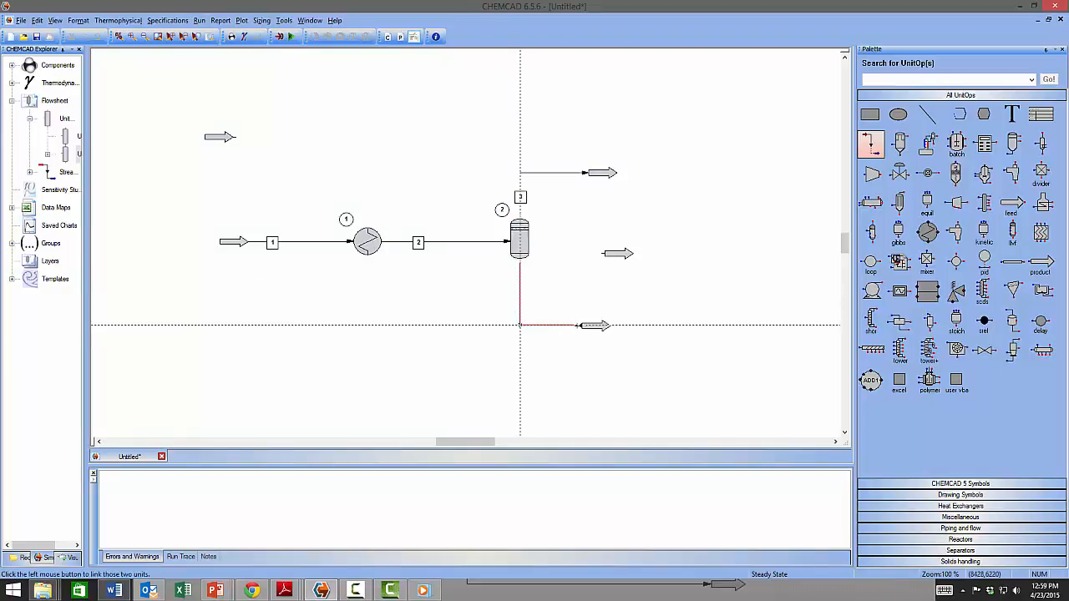
{"action": "left_click", "coordinate": [583, 325]}
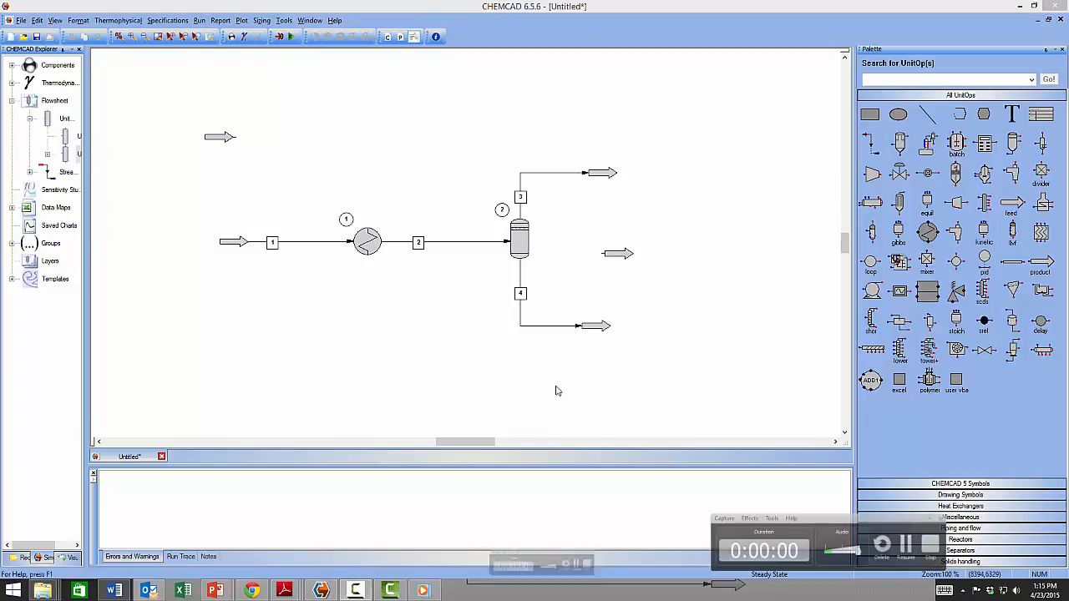
Move the spare product arrow, bottom product arrow and stream 4 label upward near the drum.
{"action": "left_click_drag", "start_coordinate": [625, 255], "coordinate": [604, 371]}
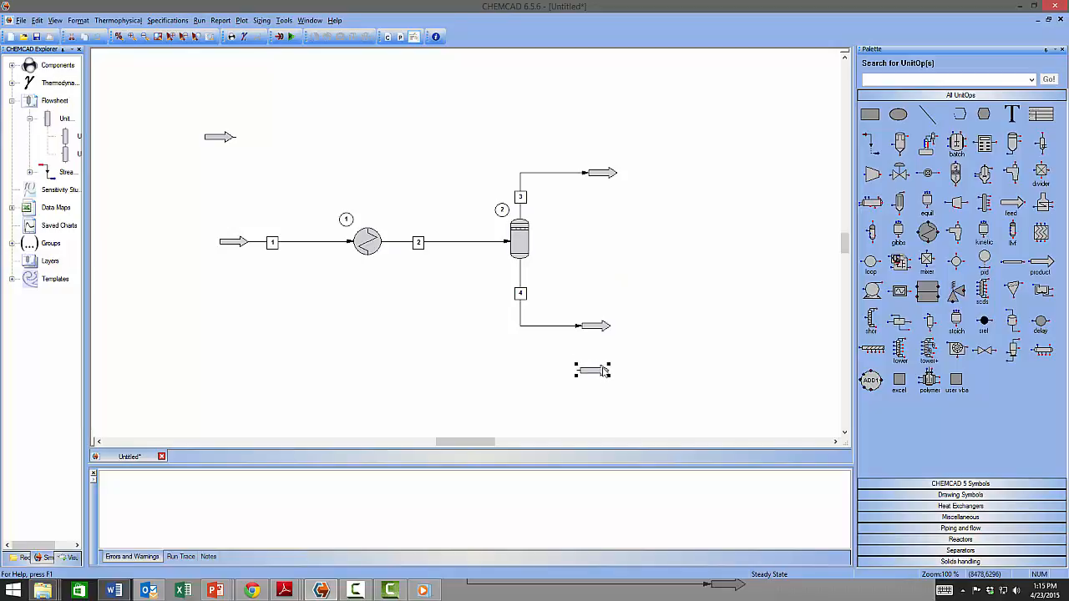
{"action": "left_click_drag", "start_coordinate": [600, 328], "coordinate": [598, 308]}
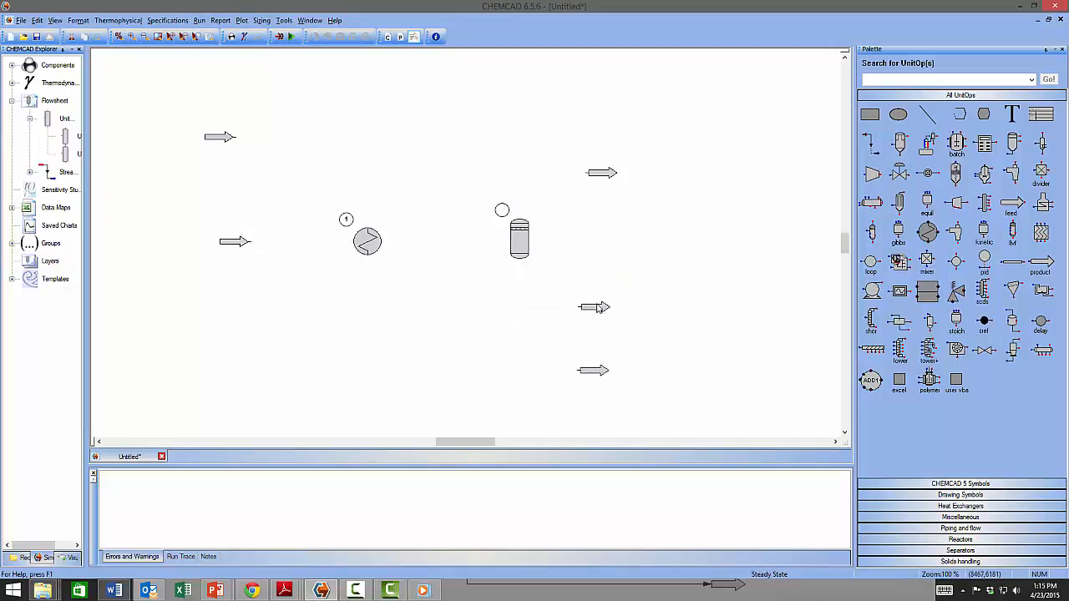
{"action": "left_click_drag", "start_coordinate": [517, 294], "coordinate": [516, 284]}
{"action": "left_click_drag", "start_coordinate": [588, 377], "coordinate": [588, 367]}
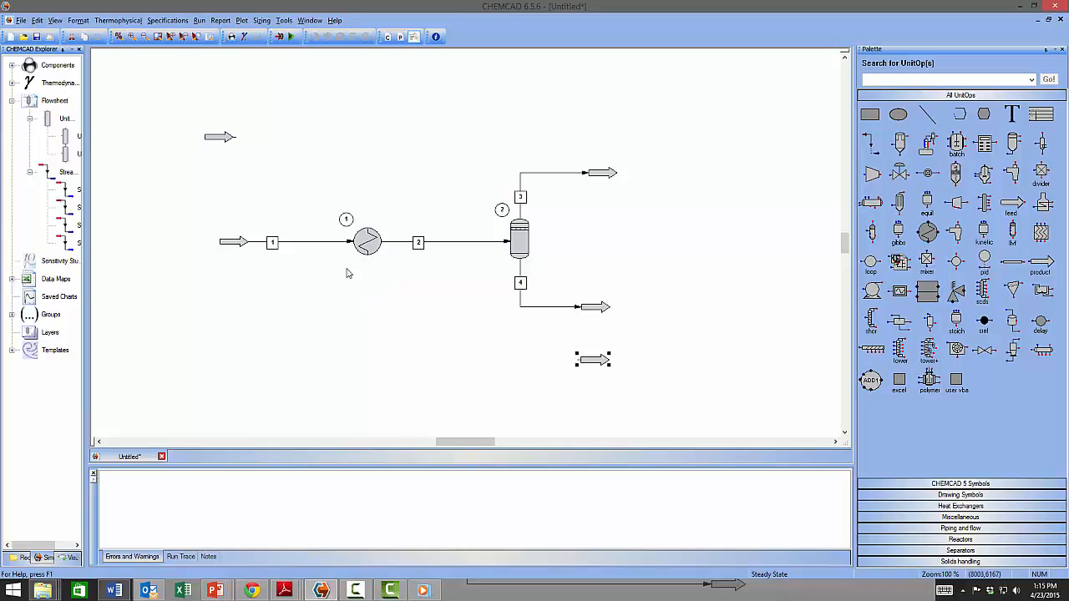
Close the Simple Heat Exchanger dialog with no values and accept the HTXR 1 missing-specification error.
{"action": "double_click", "coordinate": [365, 242]}
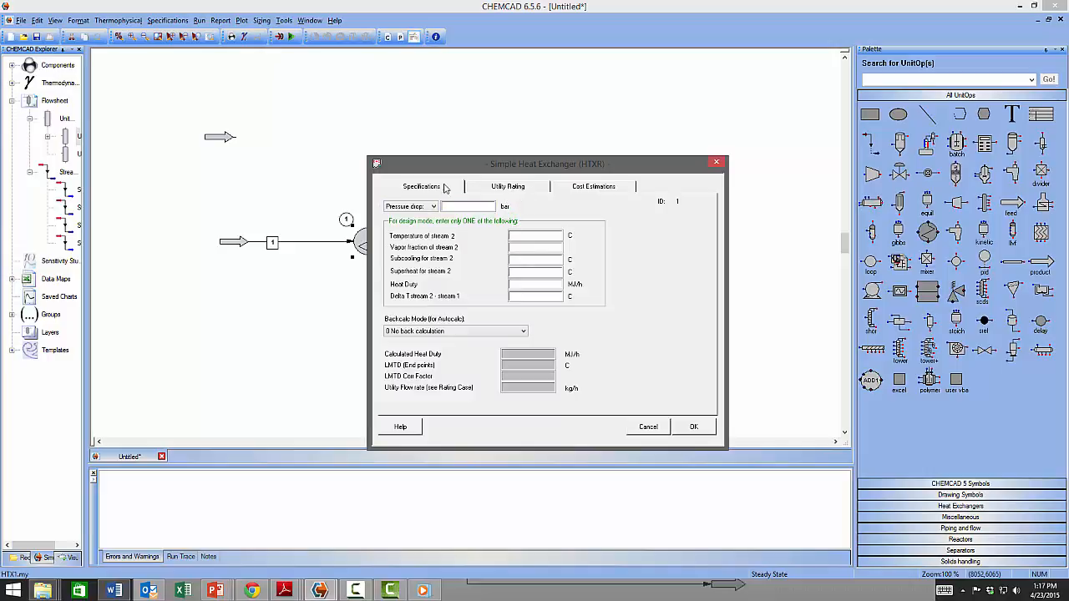
{"action": "left_click", "coordinate": [695, 427]}
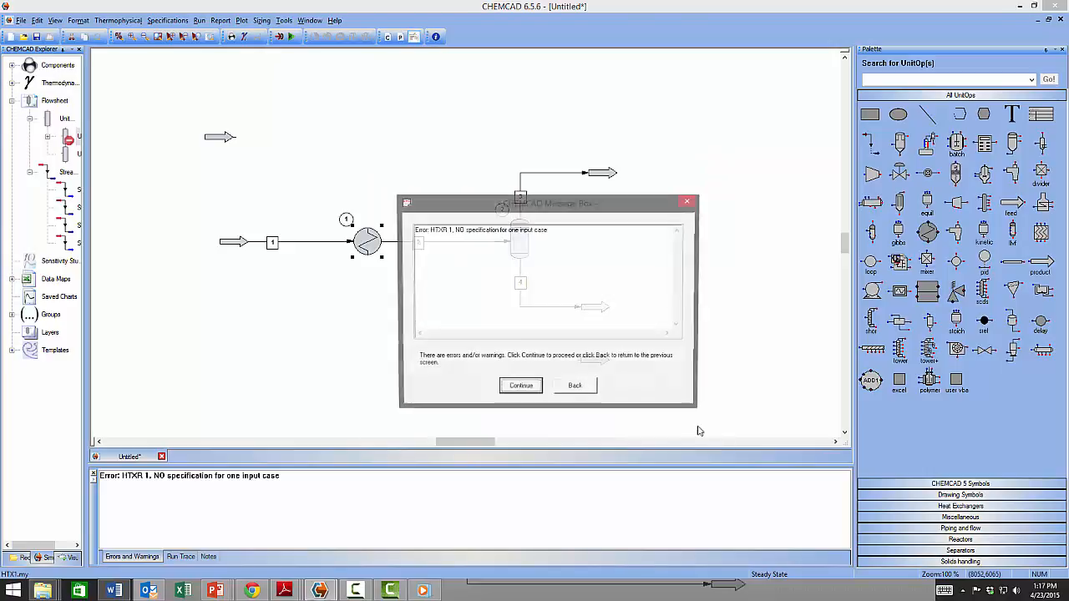
{"action": "left_click", "coordinate": [521, 388]}
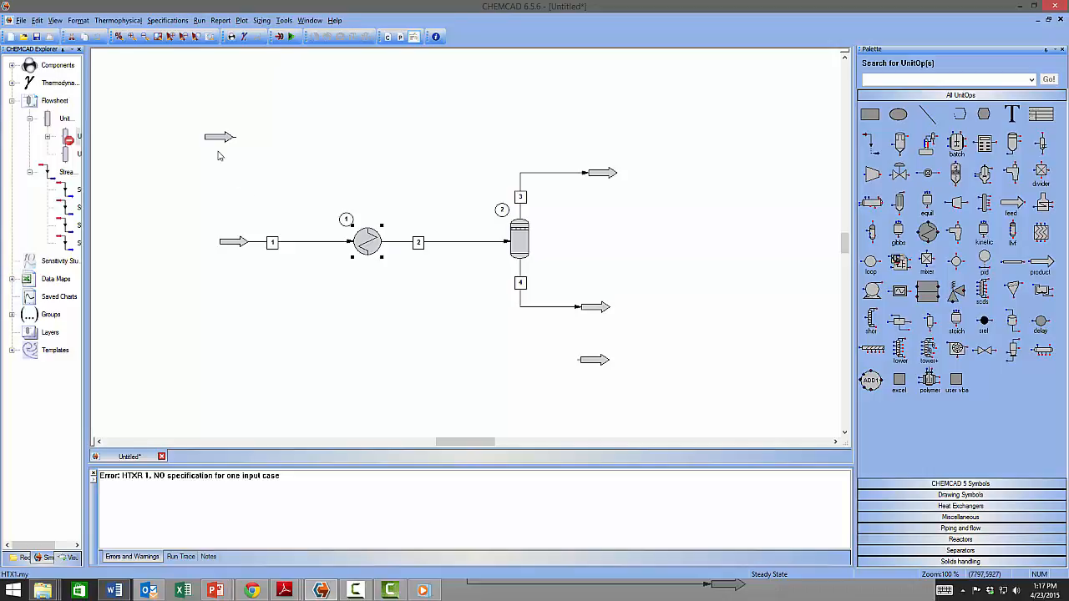
Connect the upper feed to the exchanger's top inlet as stream 5 and its bottom outlet to the spare product as stream 6.
{"action": "mouse_move", "coordinate": [222, 147]}
{"action": "left_mouse_down"}
{"action": "mouse_move", "coordinate": [240, 154]}
{"action": "mouse_move", "coordinate": [234, 162]}
{"action": "left_mouse_up"}
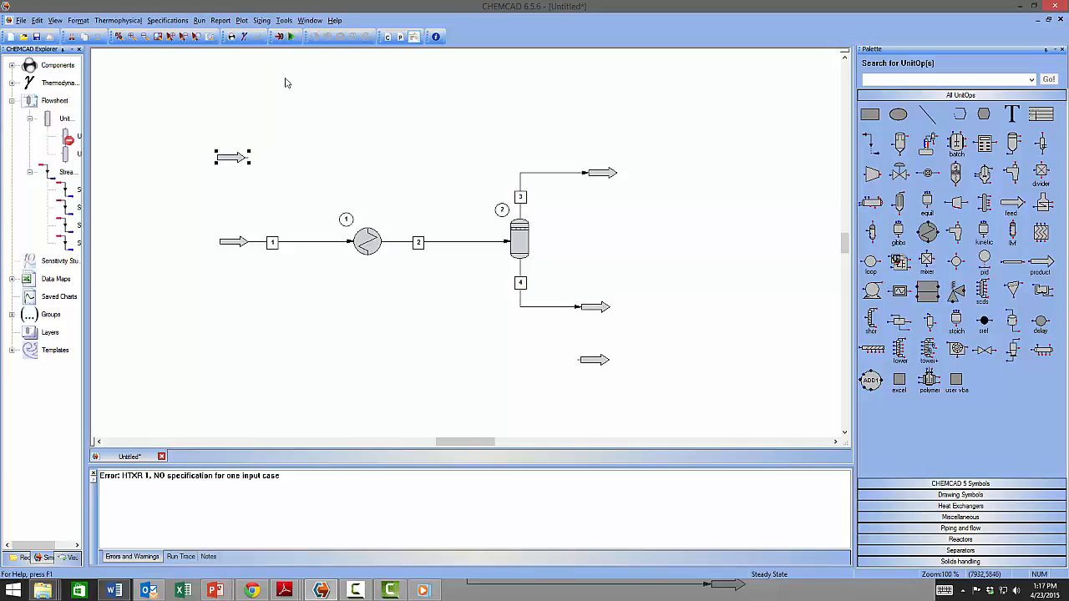
{"action": "left_click", "coordinate": [870, 144]}
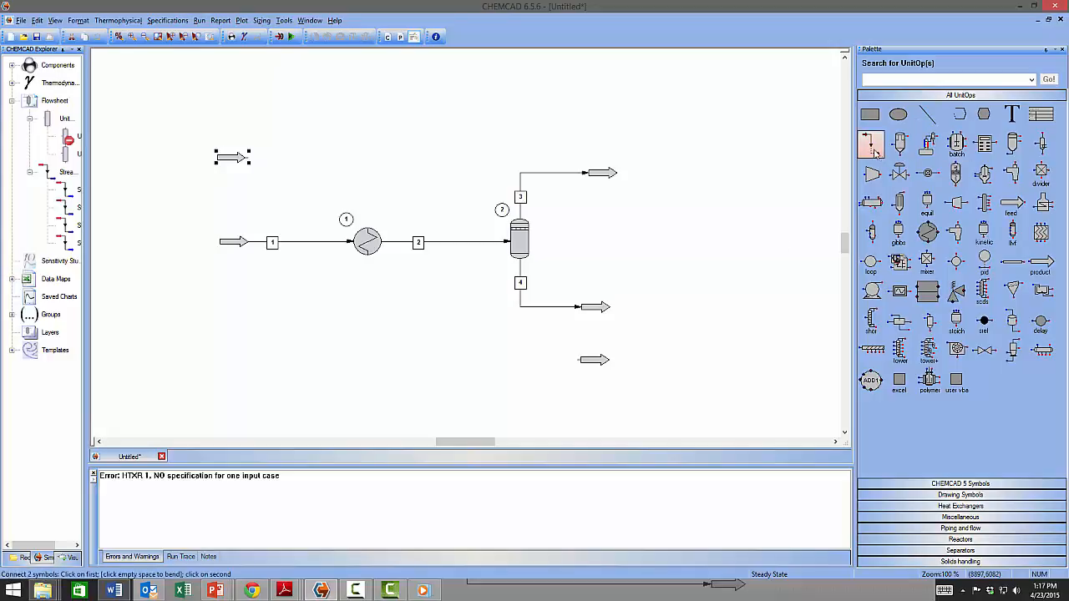
{"action": "left_click", "coordinate": [248, 158]}
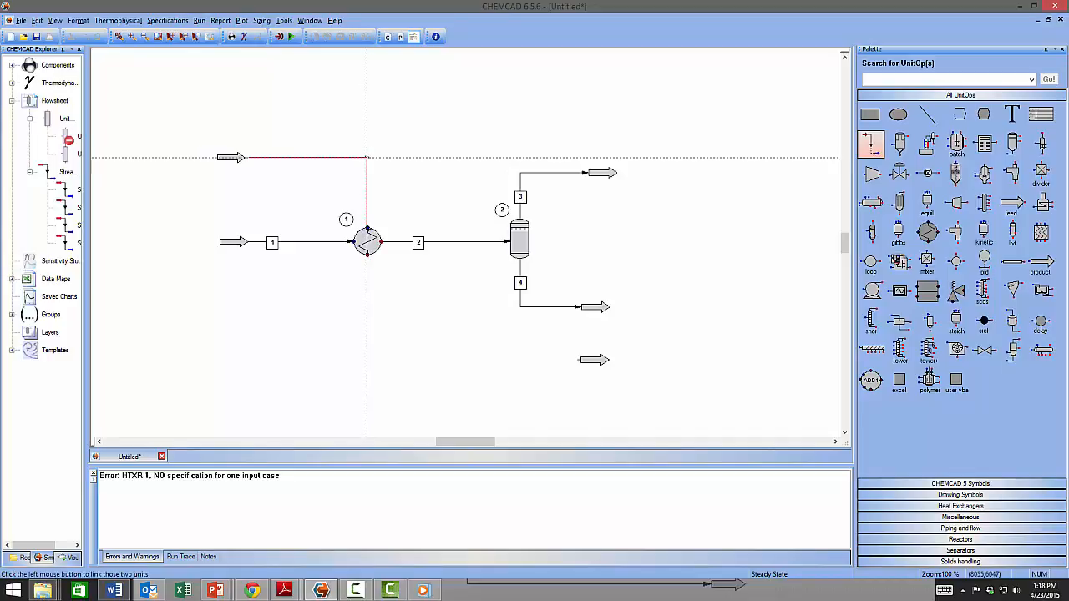
{"action": "left_click", "coordinate": [370, 157]}
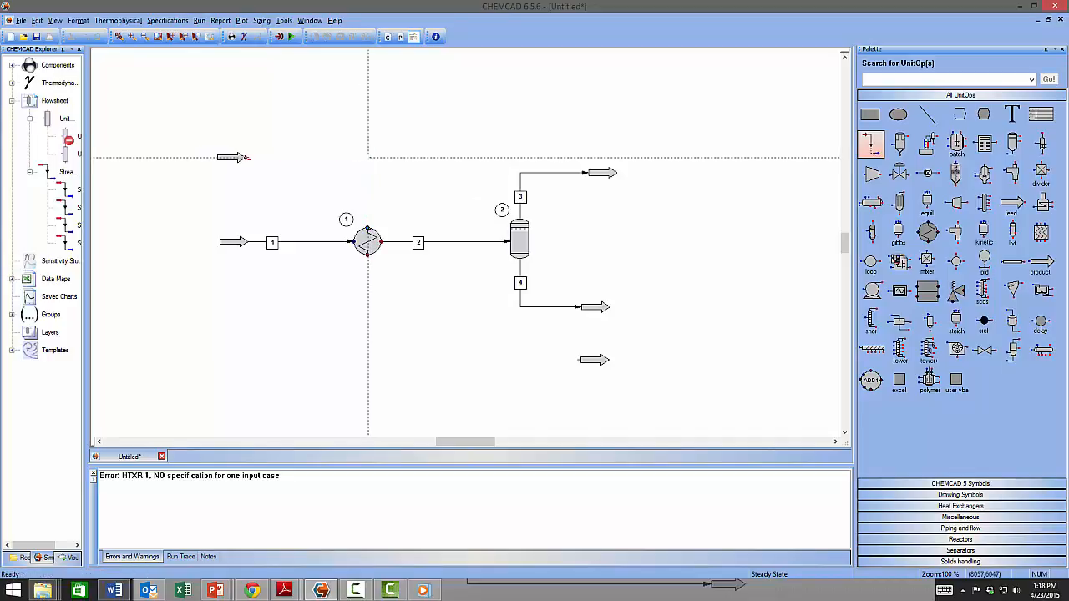
{"action": "left_click", "coordinate": [368, 257]}
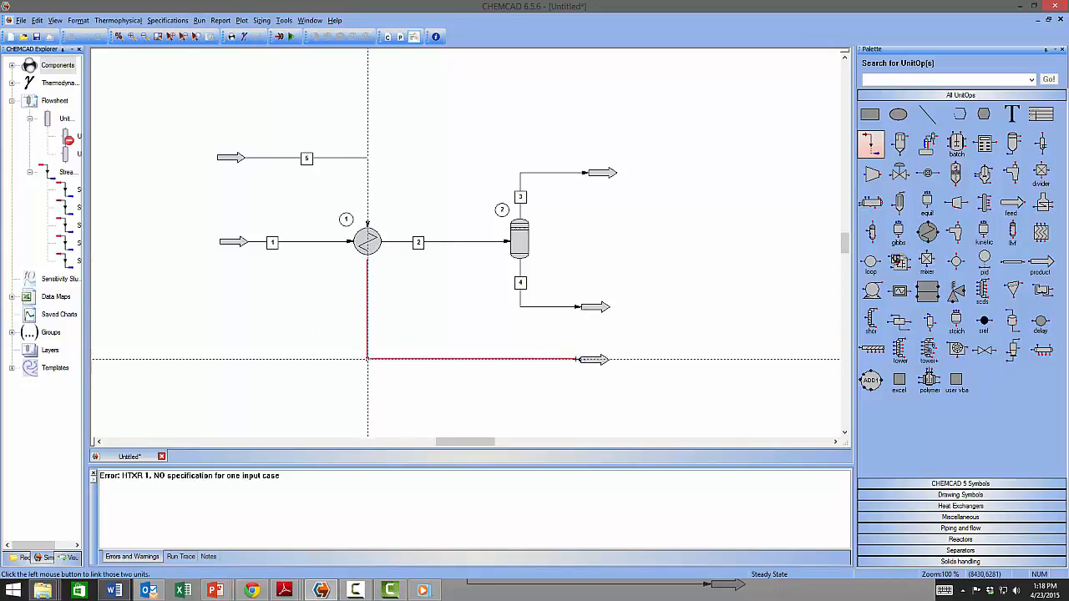
{"action": "left_click", "coordinate": [585, 359]}
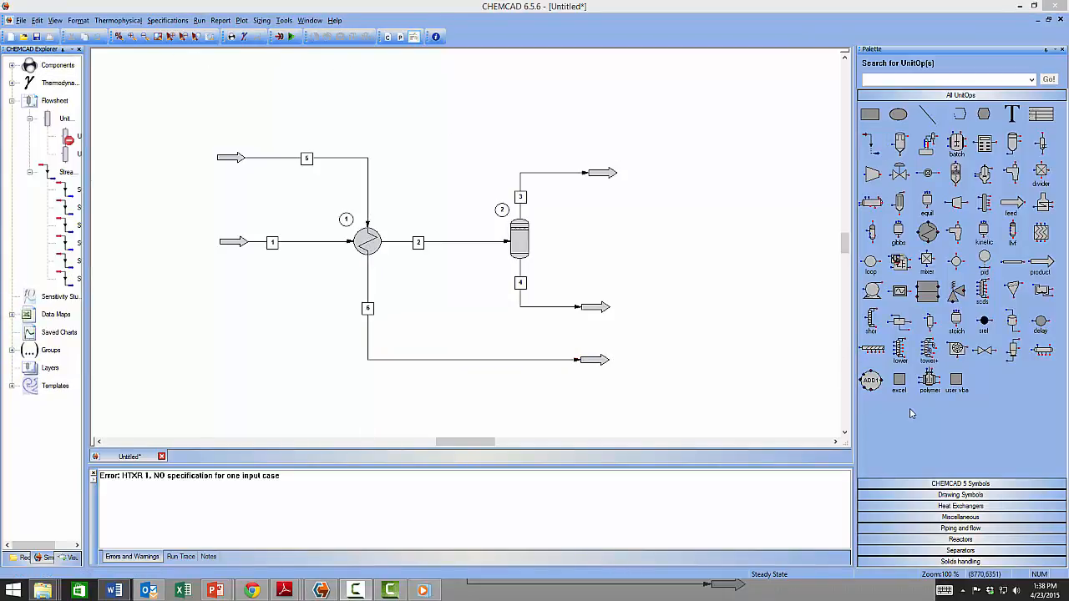
{"action": "double_click", "coordinate": [366, 242]}
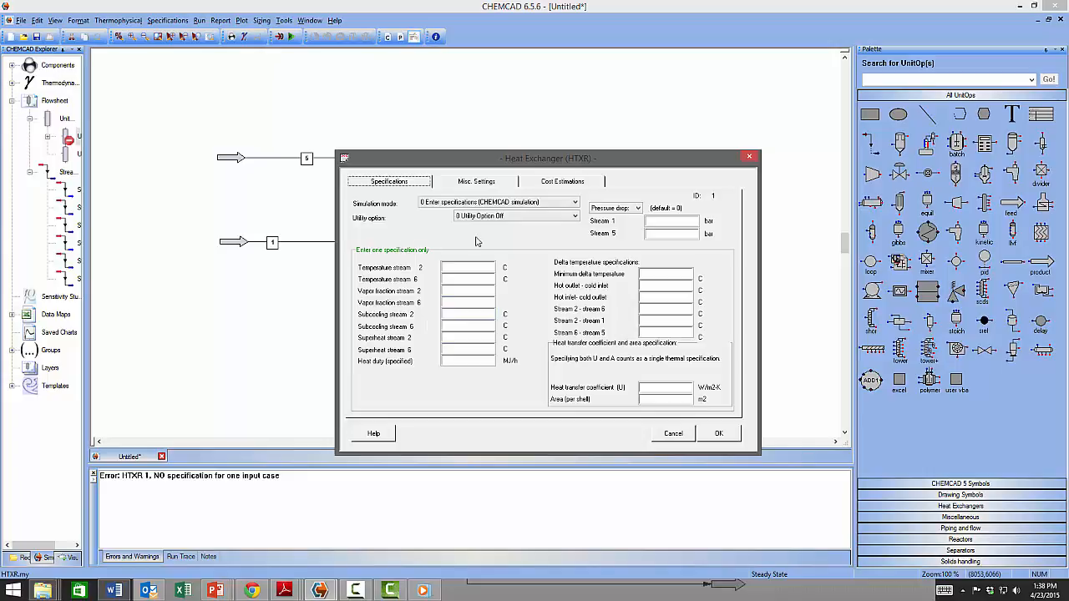
Leave the exchanger in '0 Enter specifications' mode without values and accept the HTXR 1 no-specification error.
{"action": "left_click", "coordinate": [574, 202]}
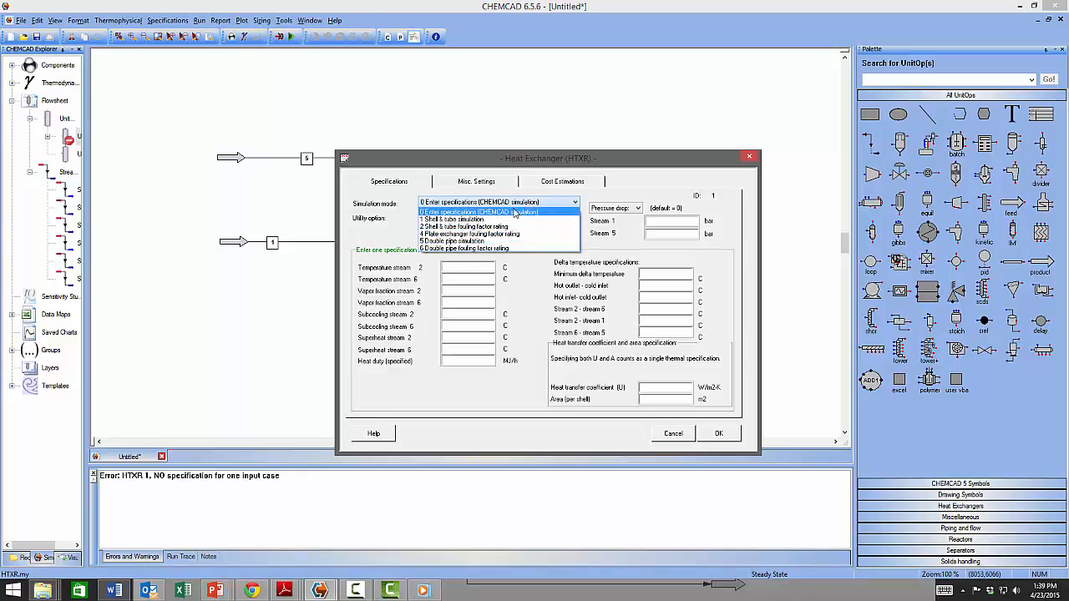
{"action": "left_click", "coordinate": [718, 435]}
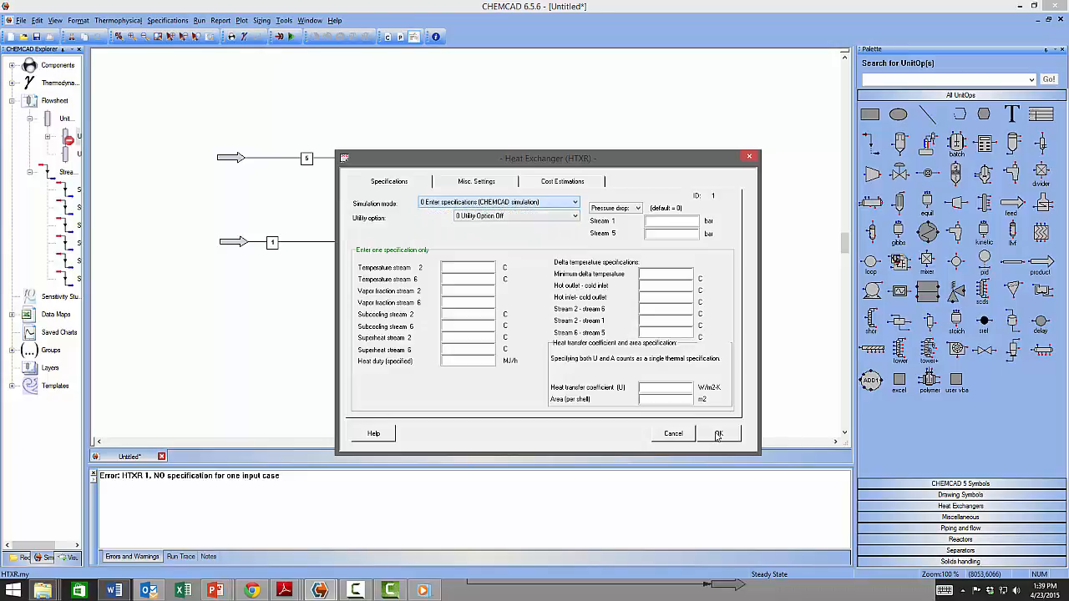
{"action": "left_click", "coordinate": [719, 435]}
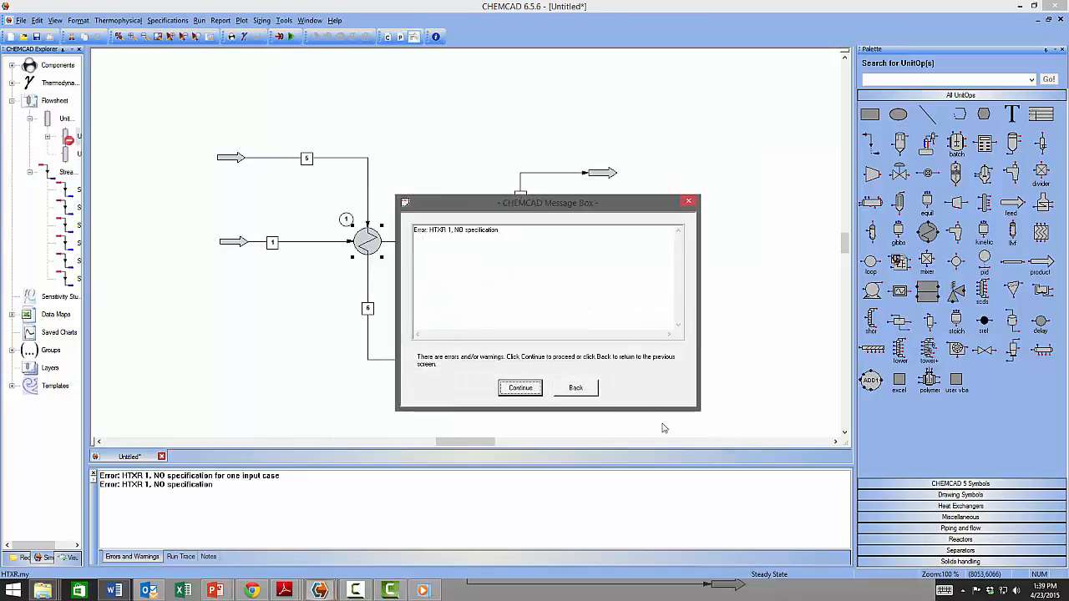
{"action": "left_click", "coordinate": [521, 390]}
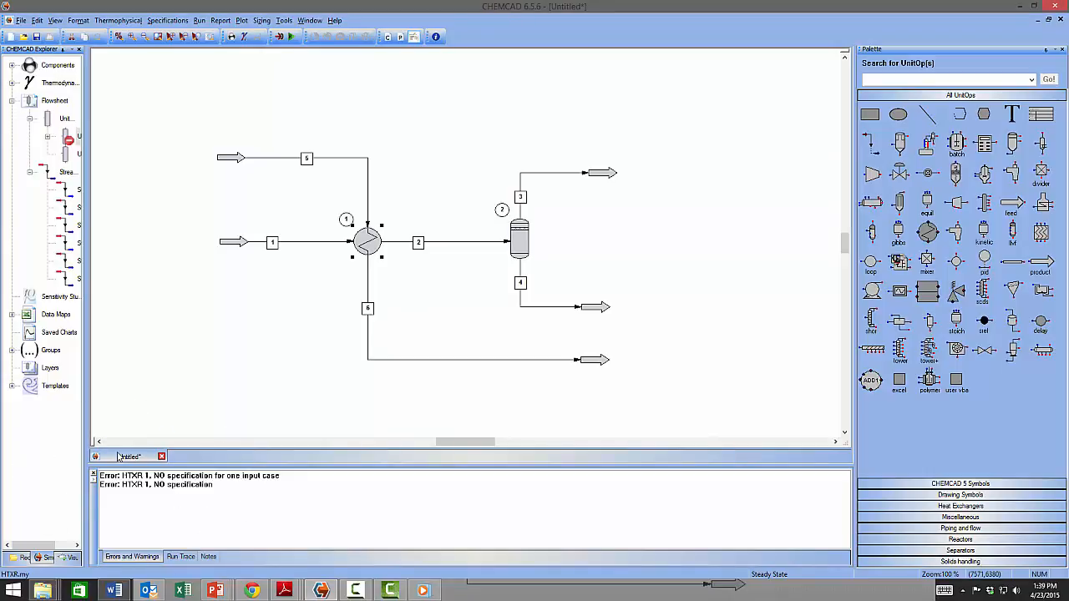
Slide the stream 5 ID label left along its line toward the upper feed arrow.
{"action": "left_click", "coordinate": [238, 394]}
{"action": "left_click_drag", "start_coordinate": [306, 159], "coordinate": [279, 164]}
Change the ID of stream 3 above the flash drum to 4, accepting the ID swap.
{"action": "left_click", "coordinate": [521, 200]}
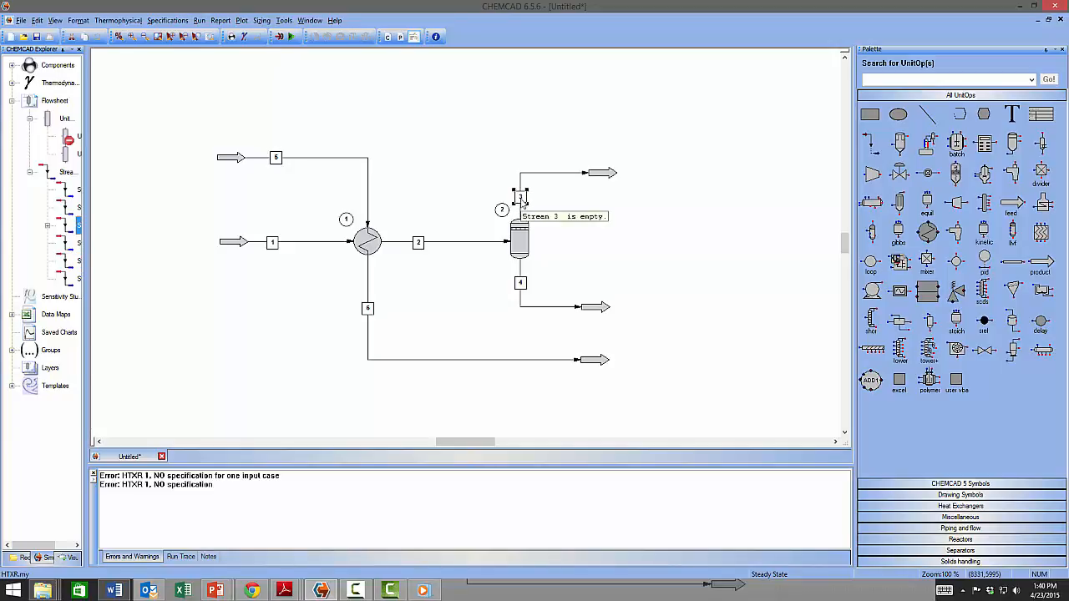
{"action": "right_click", "coordinate": [523, 199]}
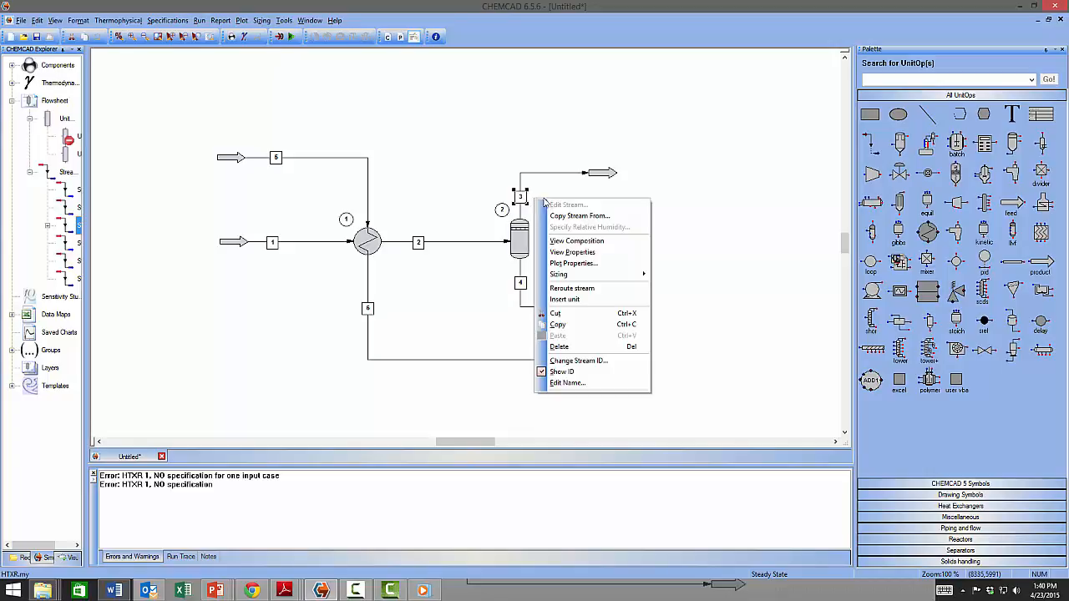
{"action": "left_click", "coordinate": [587, 360]}
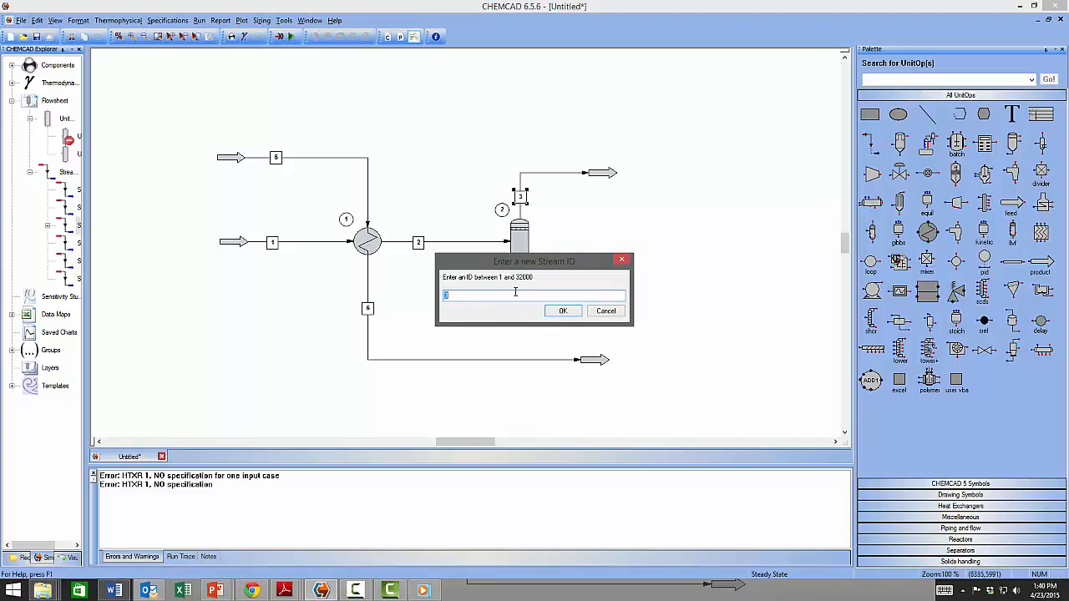
{"action": "type", "text": "4"}
{"action": "left_click", "coordinate": [566, 312]}
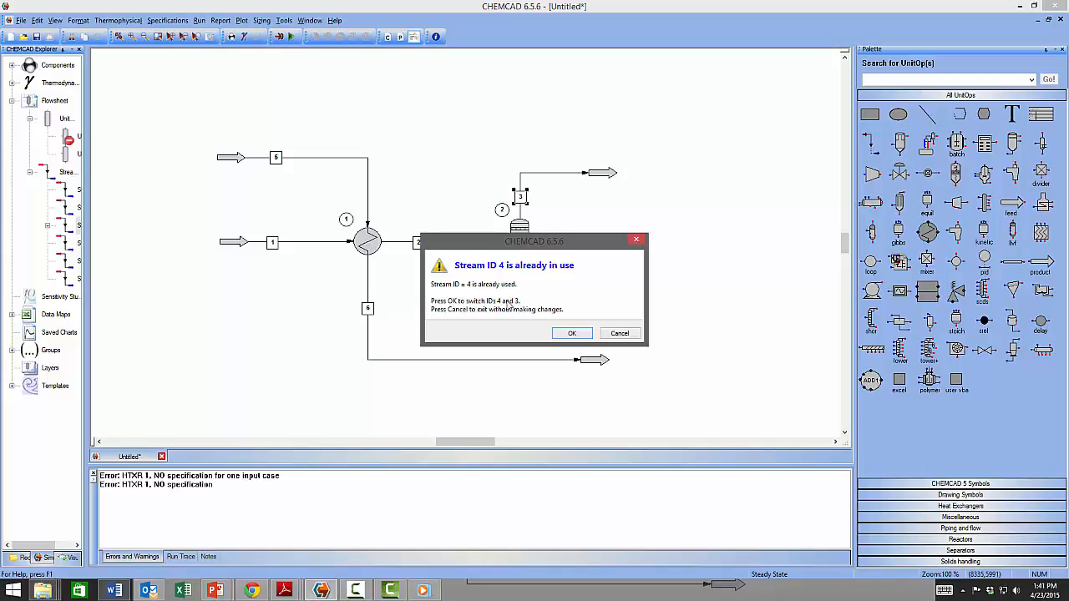
{"action": "left_click", "coordinate": [565, 334]}
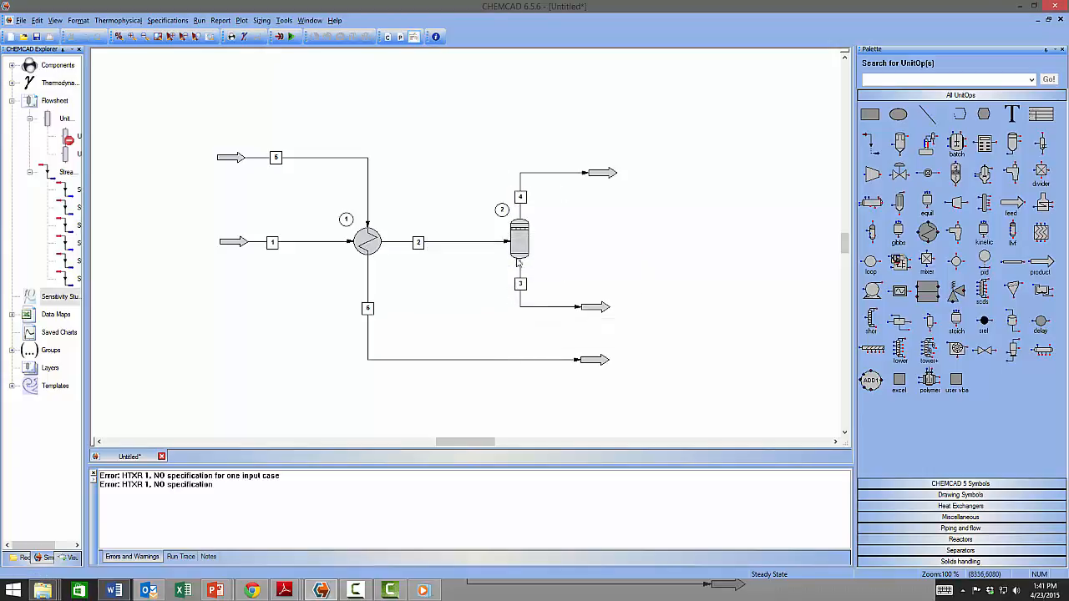
Renumber the flash drum's top outlet to stream 3, accept the swap, and save the flowsheet.
{"action": "left_click", "coordinate": [521, 197]}
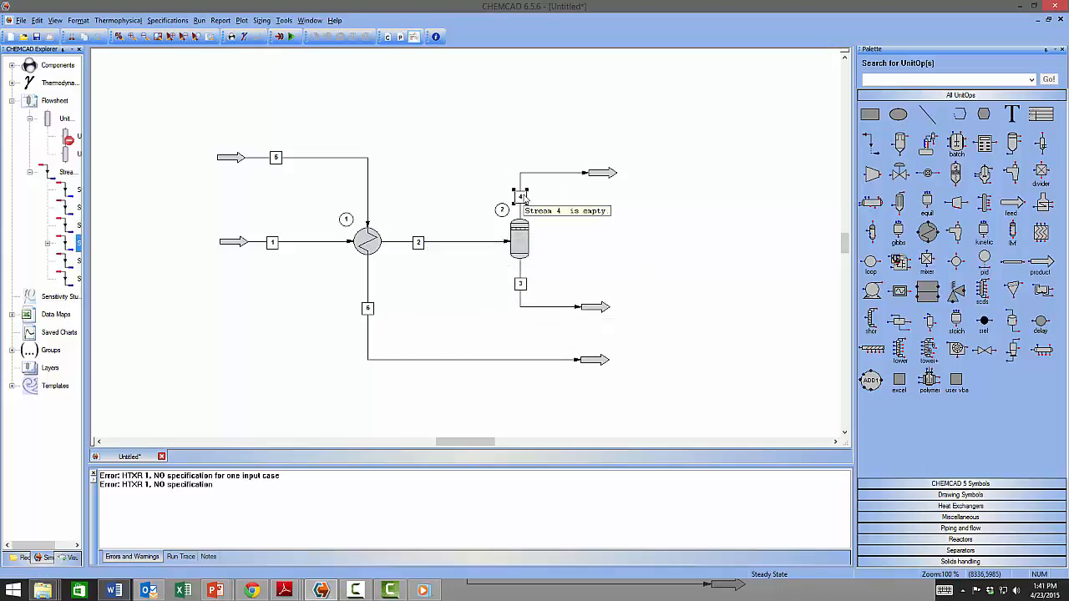
{"action": "right_click", "coordinate": [522, 198]}
{"action": "left_click", "coordinate": [579, 357]}
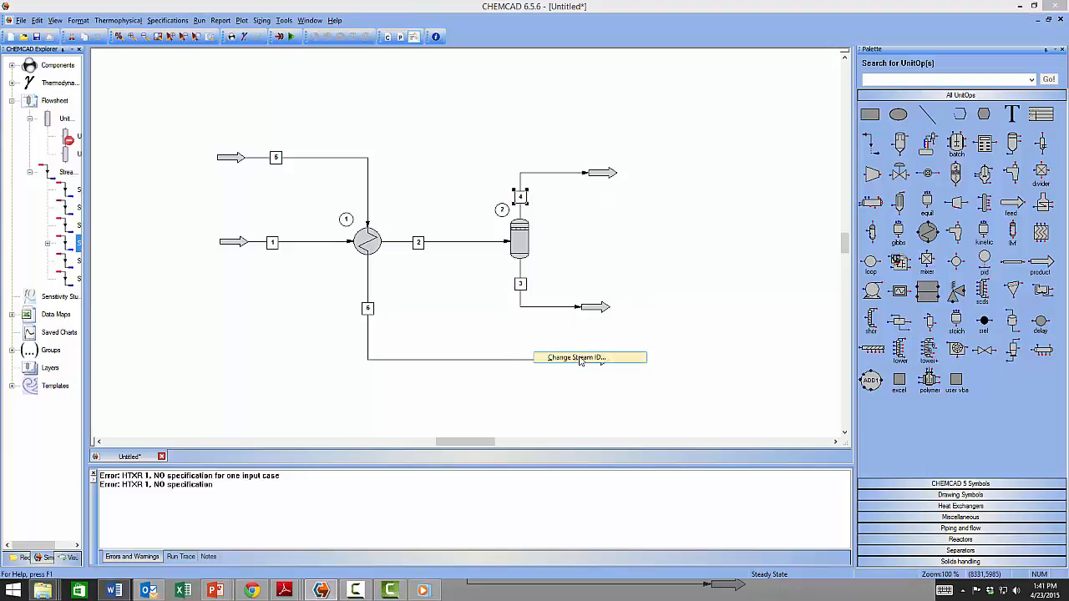
{"action": "type", "text": "3"}
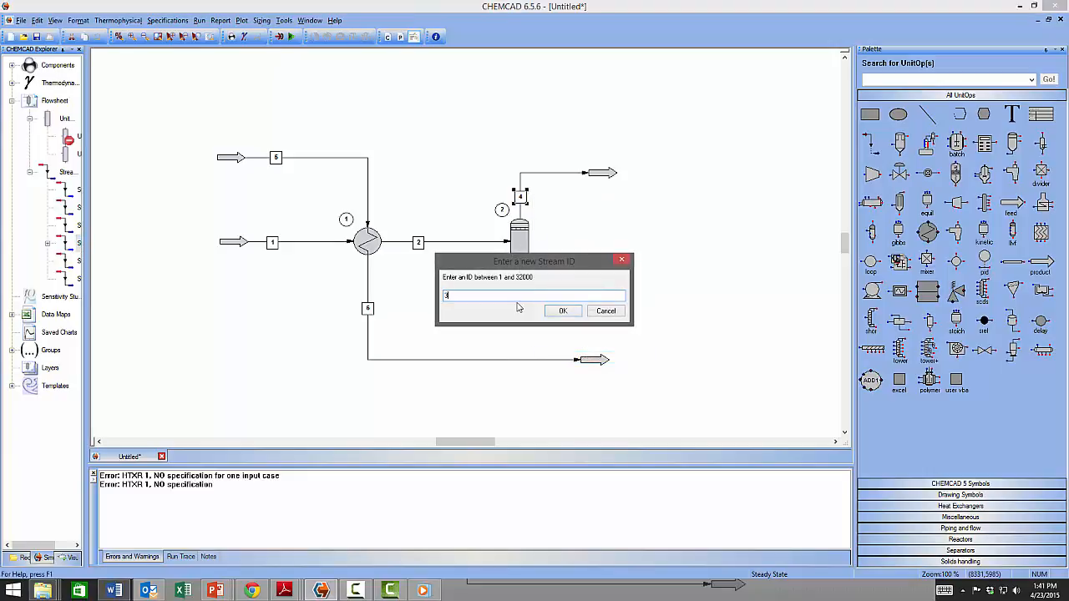
{"action": "left_click", "coordinate": [564, 311]}
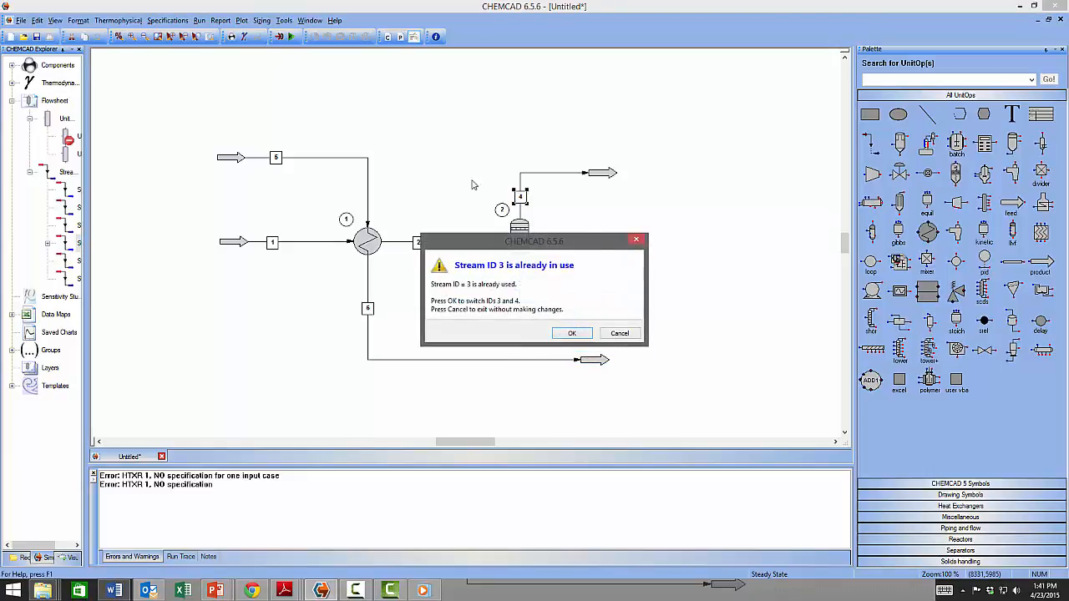
{"action": "left_click", "coordinate": [583, 334]}
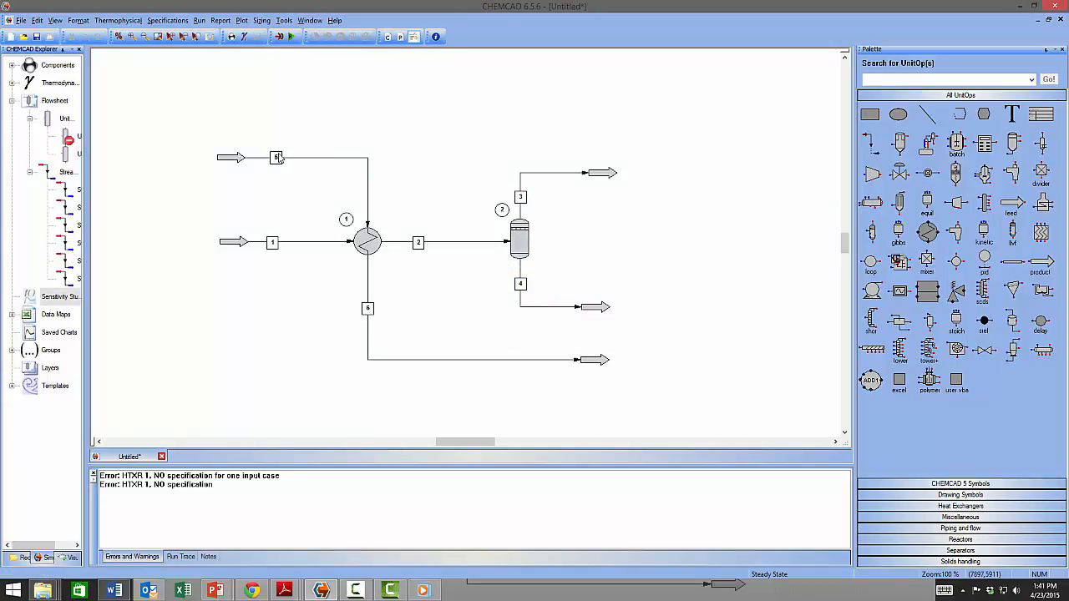
{"action": "key", "text": "ctrl+s"}
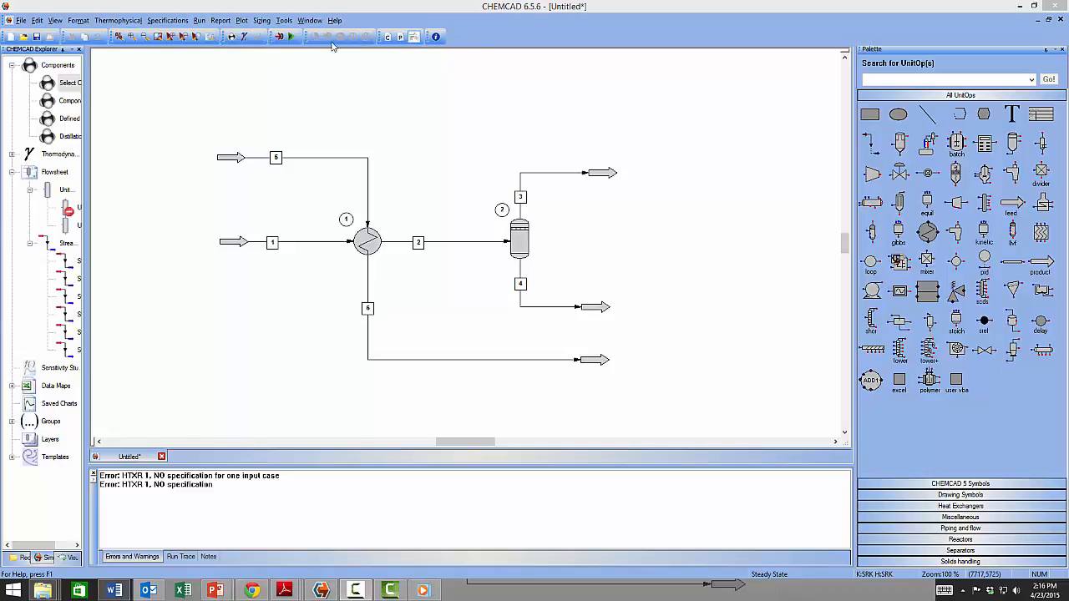
Open Select Components from the Thermophysical menu and review its ID, Name and Formula search options.
{"action": "left_click", "coordinate": [105, 21]}
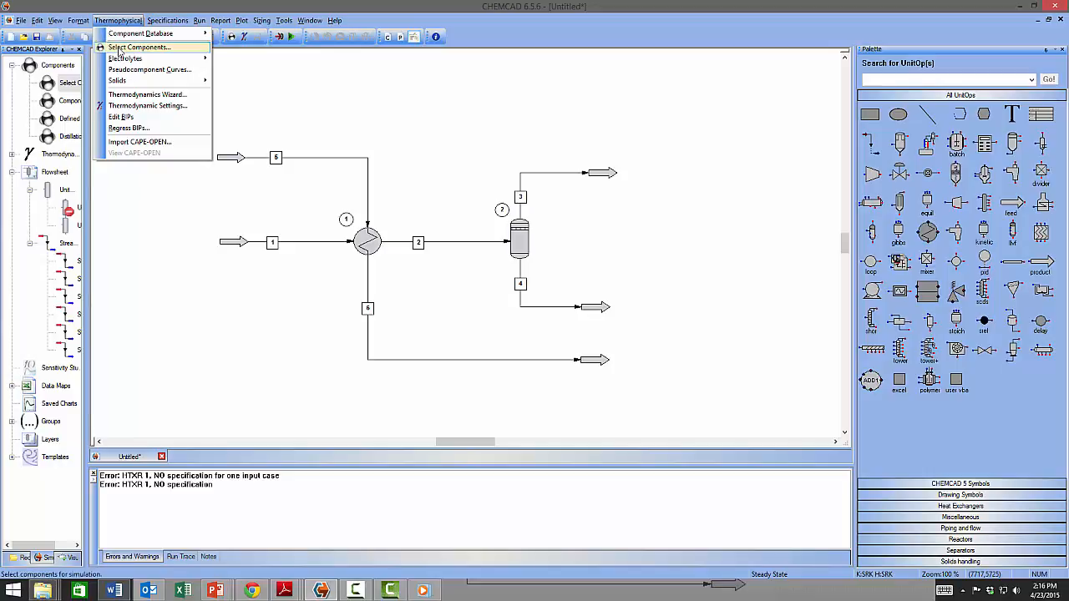
{"action": "left_click", "coordinate": [121, 48]}
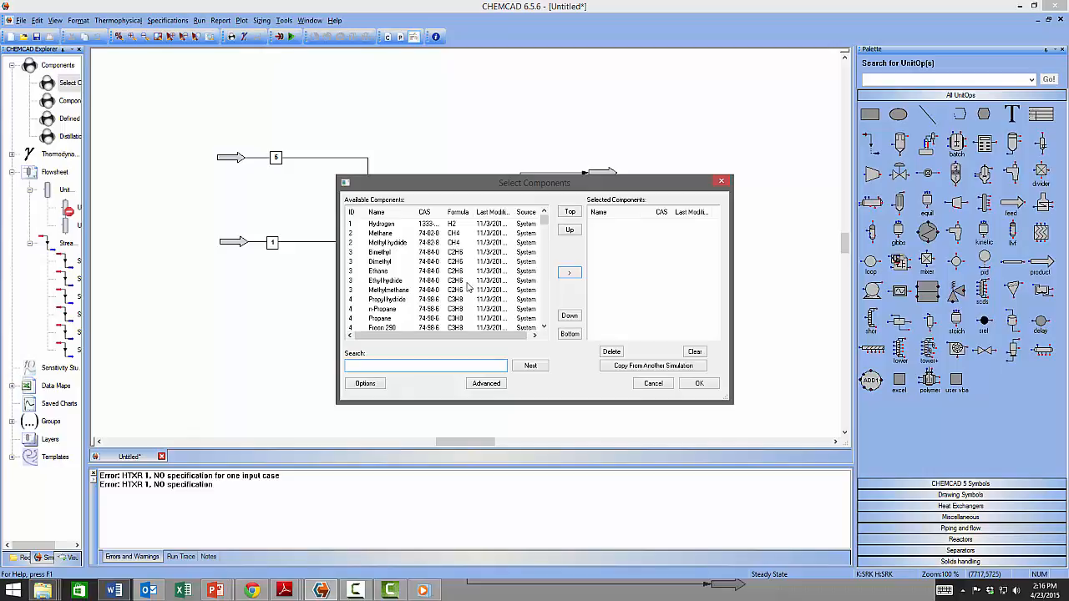
{"action": "left_click_drag", "start_coordinate": [543, 219], "coordinate": [545, 322]}
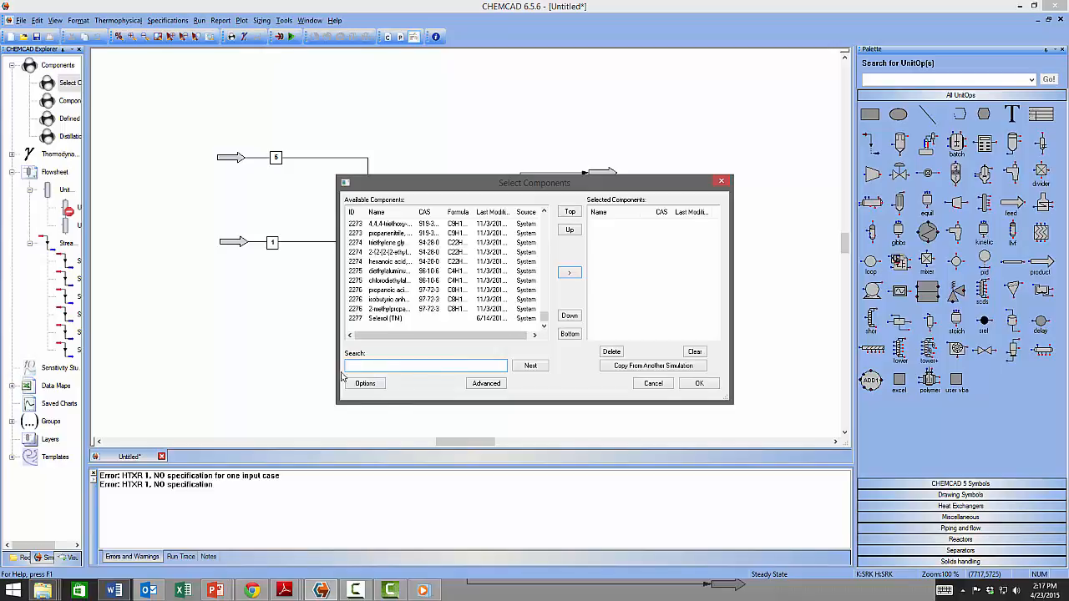
{"action": "left_click", "coordinate": [365, 383]}
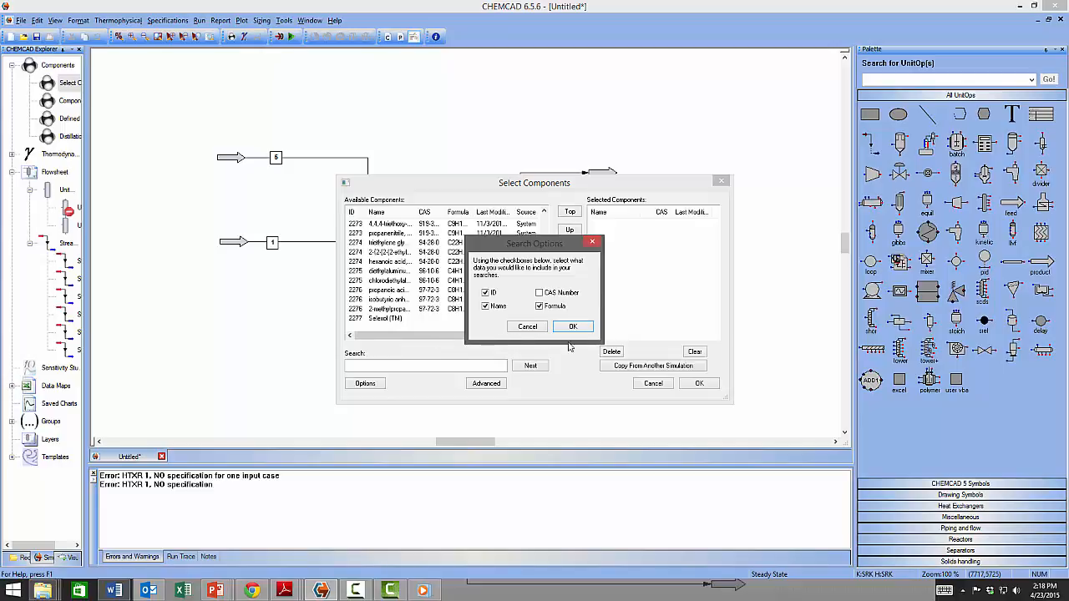
{"action": "left_click", "coordinate": [527, 327]}
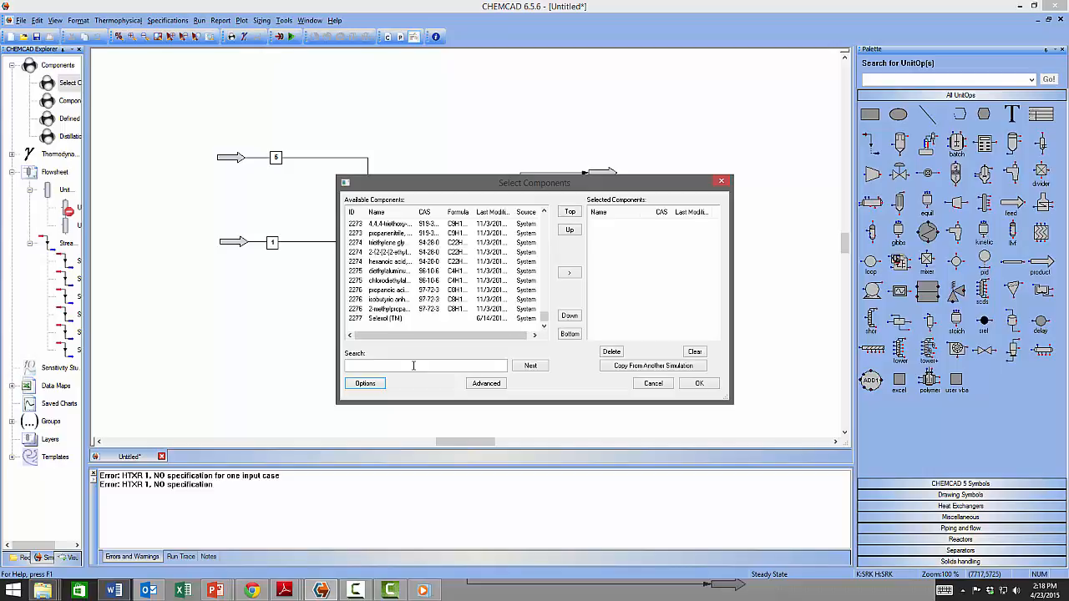
Search for and add Ethanol (ID 134) and Water (ID 62) to the selected components.
{"action": "left_click", "coordinate": [413, 366]}
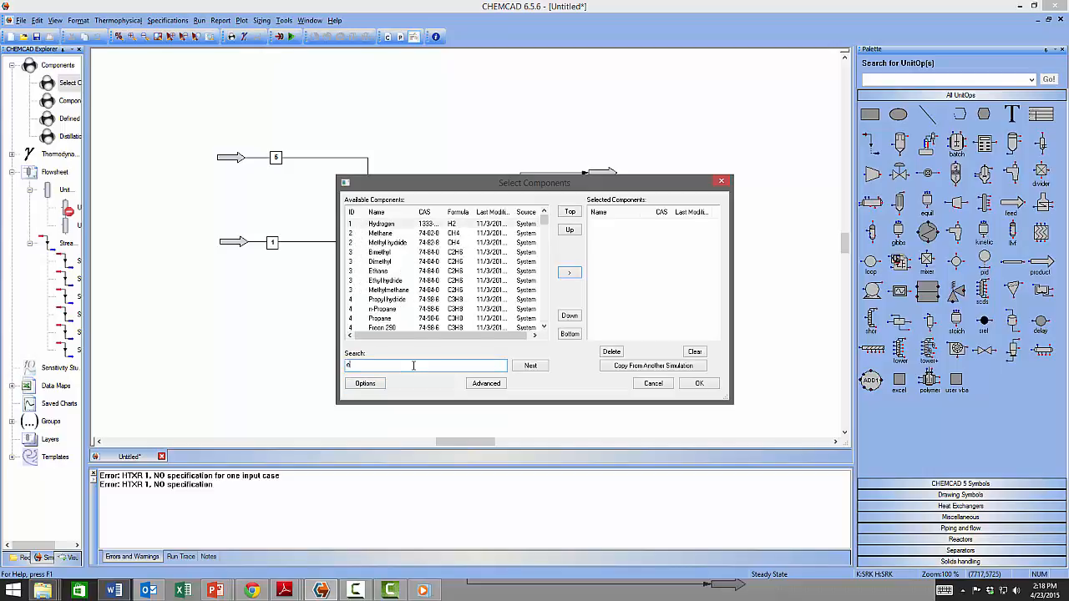
{"action": "type", "text": "ethanol"}
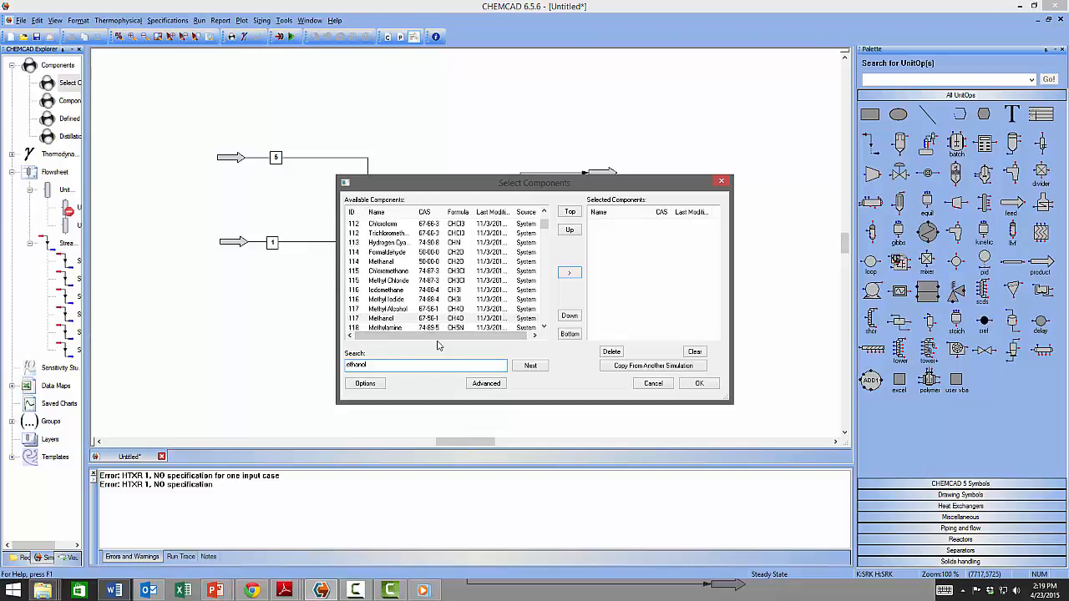
{"action": "left_click", "coordinate": [531, 368]}
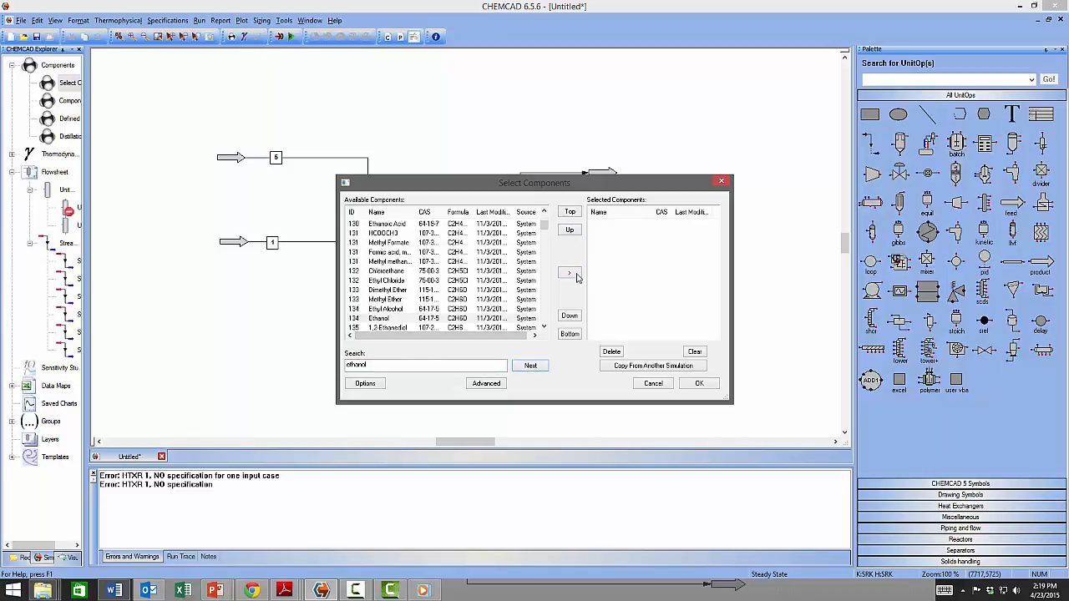
{"action": "left_click", "coordinate": [394, 318]}
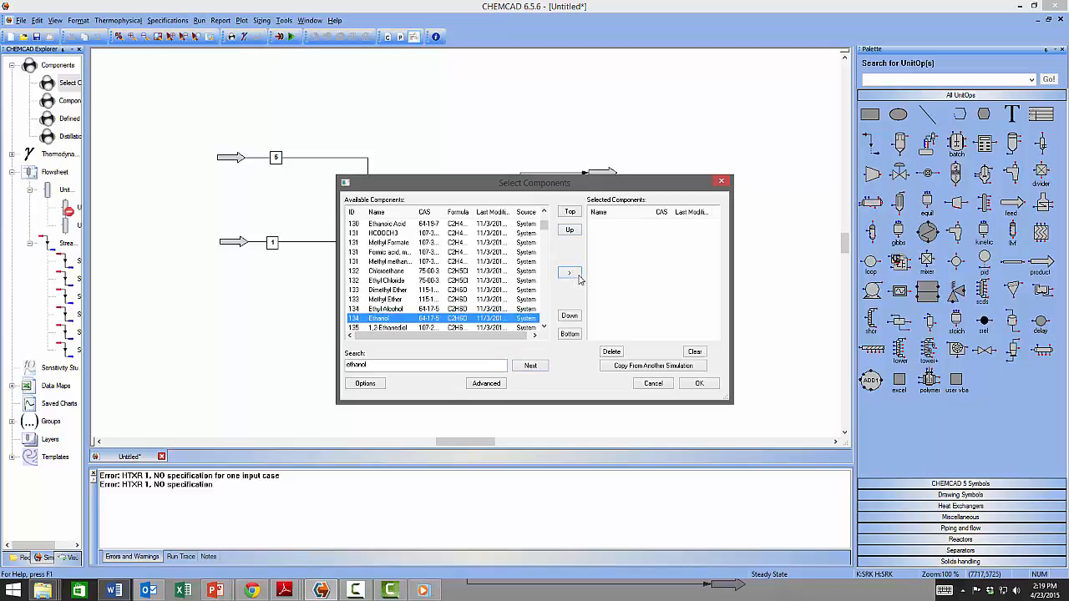
{"action": "left_click", "coordinate": [576, 275]}
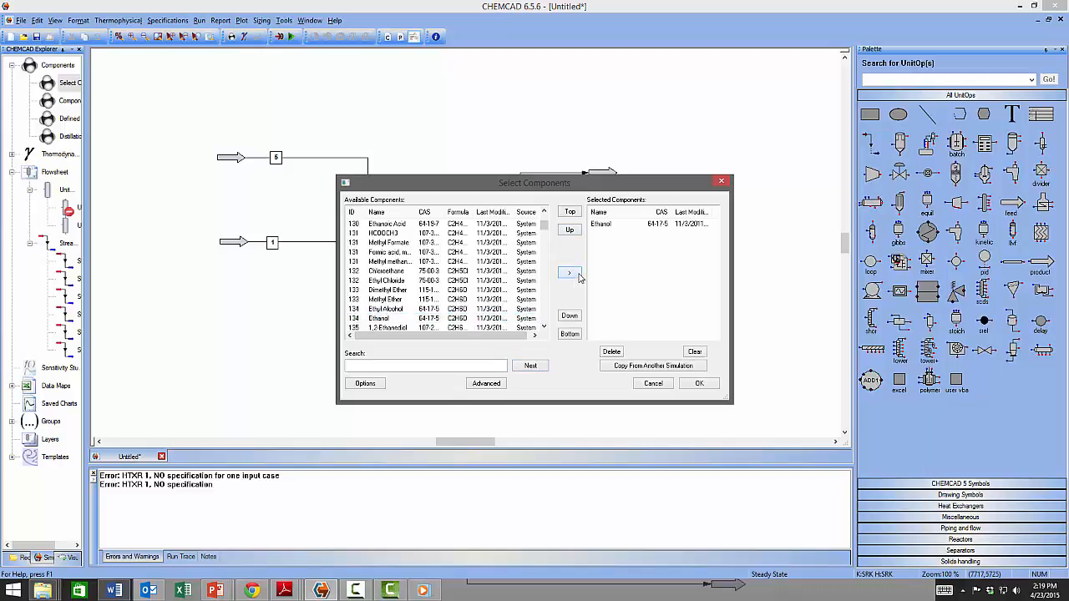
{"action": "left_click", "coordinate": [427, 365]}
{"action": "type", "text": "water"}
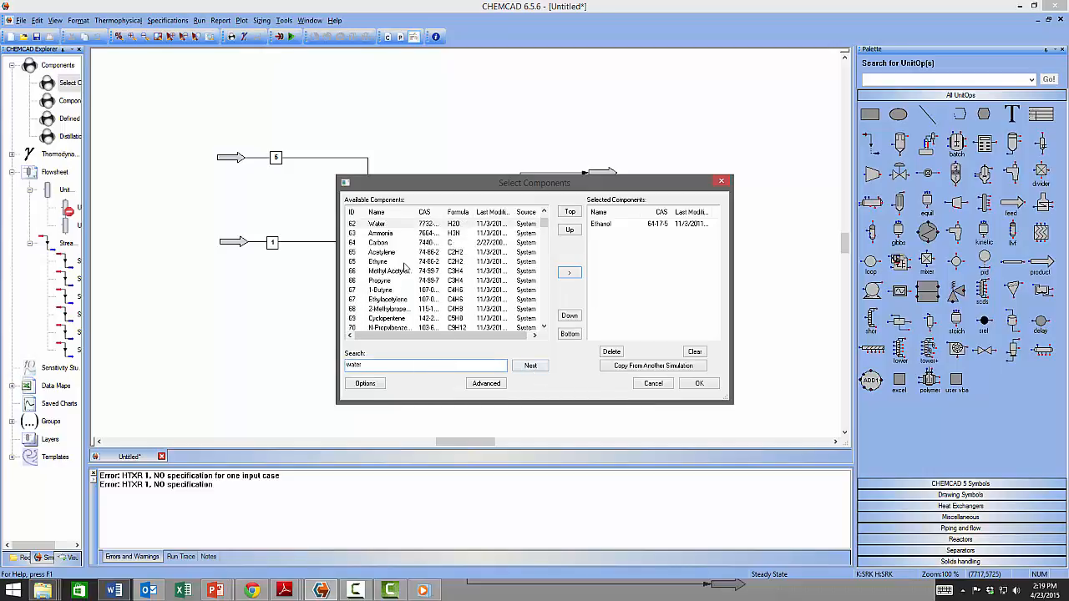
{"action": "left_click", "coordinate": [390, 224]}
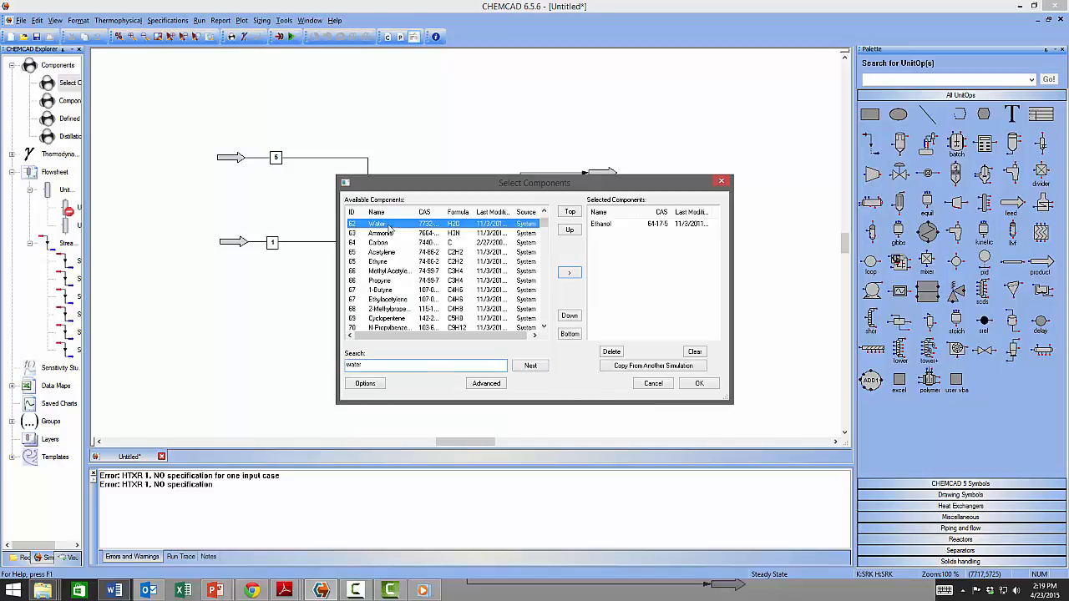
{"action": "left_click", "coordinate": [572, 275]}
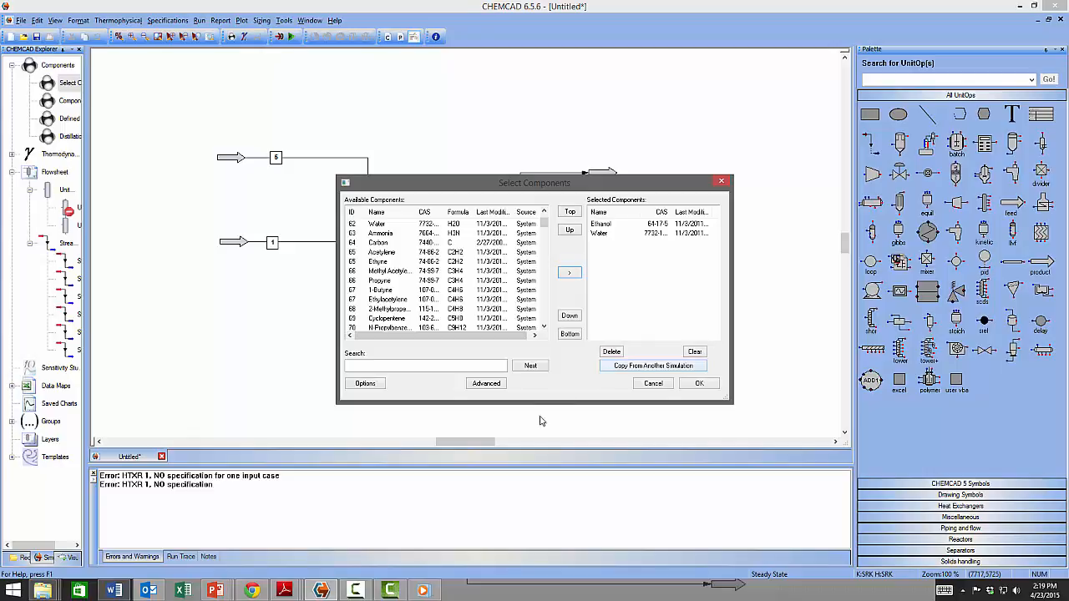
Glance at the Advanced search criteria, cancel out, and confirm Ethanol and Water with OK.
{"action": "left_click", "coordinate": [486, 384]}
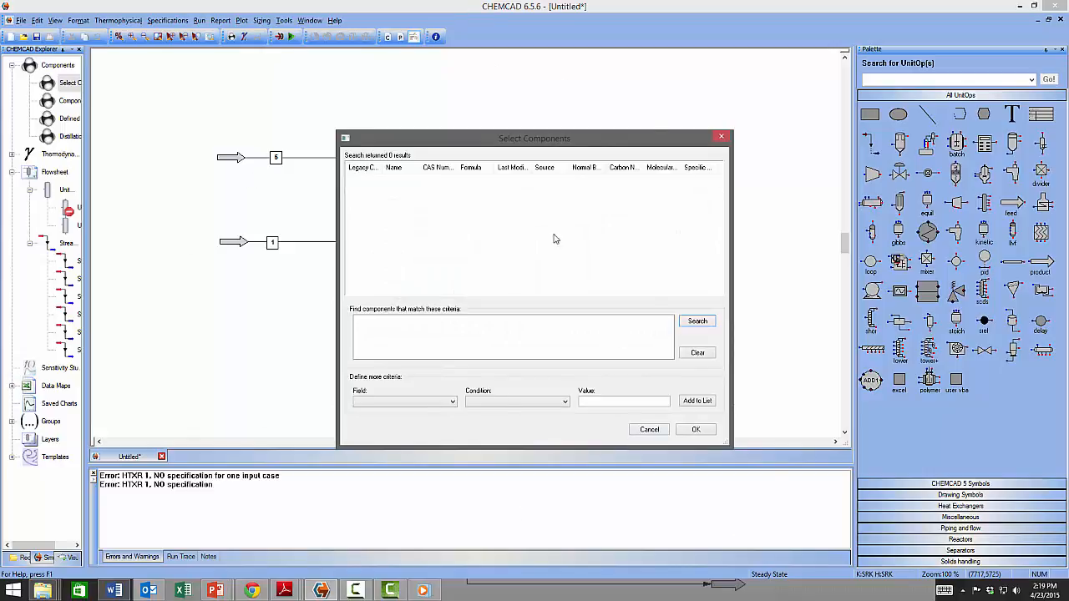
{"action": "left_click", "coordinate": [650, 429]}
{"action": "left_click", "coordinate": [699, 384]}
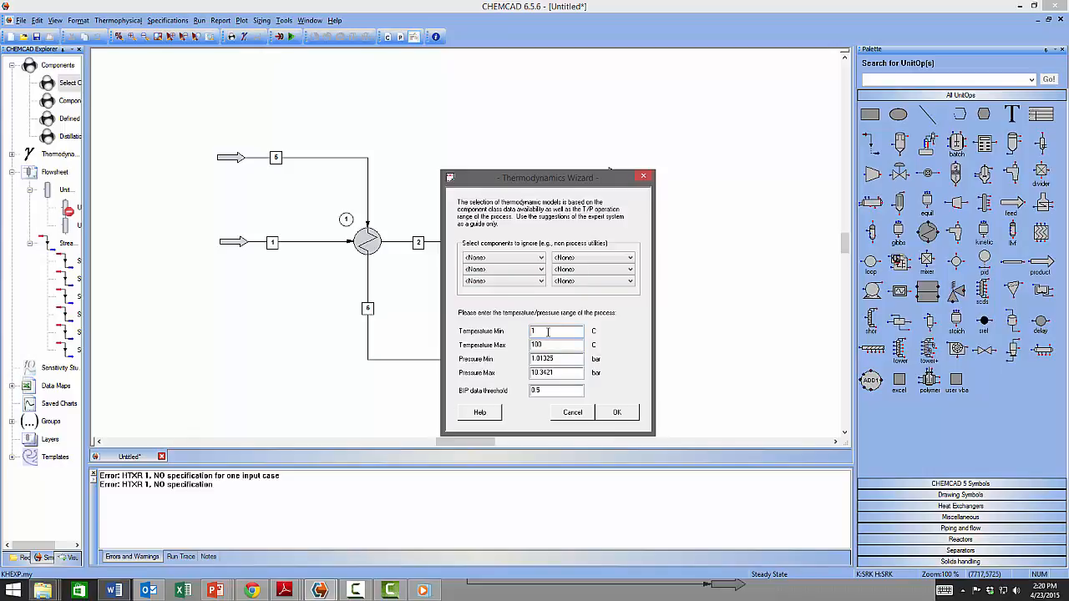
Replace the 100 °C maximum temperature with 200 and run the Thermodynamics Wizard.
{"action": "left_click_drag", "start_coordinate": [541, 345], "coordinate": [525, 347]}
{"action": "type", "text": "200"}
{"action": "left_click", "coordinate": [614, 413]}
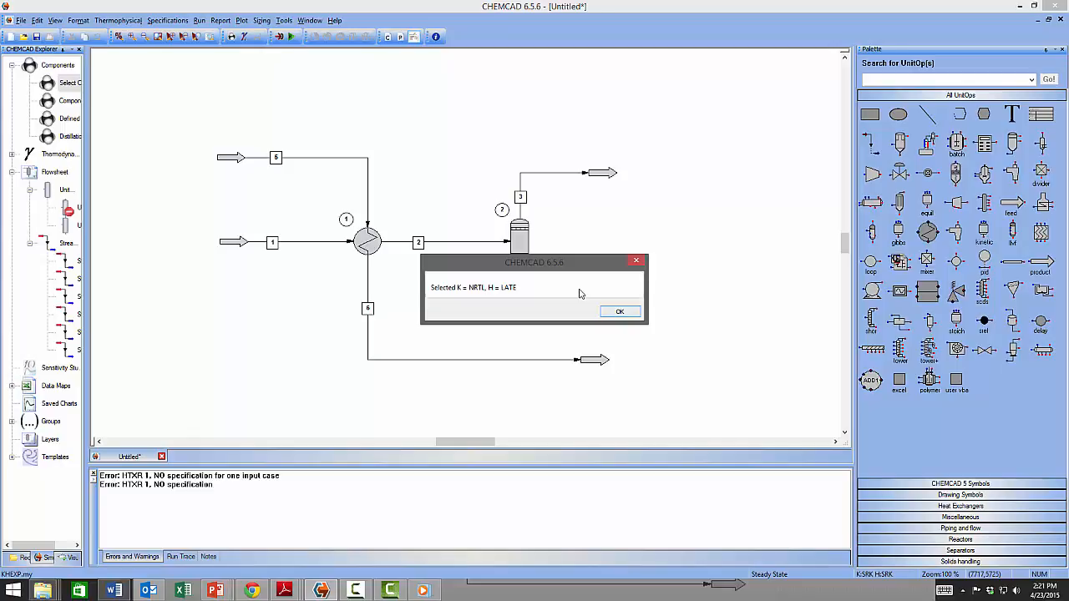
Accept the NRTL/LATE wizard result and confirm NRTL as the global K-value model.
{"action": "left_click", "coordinate": [618, 312]}
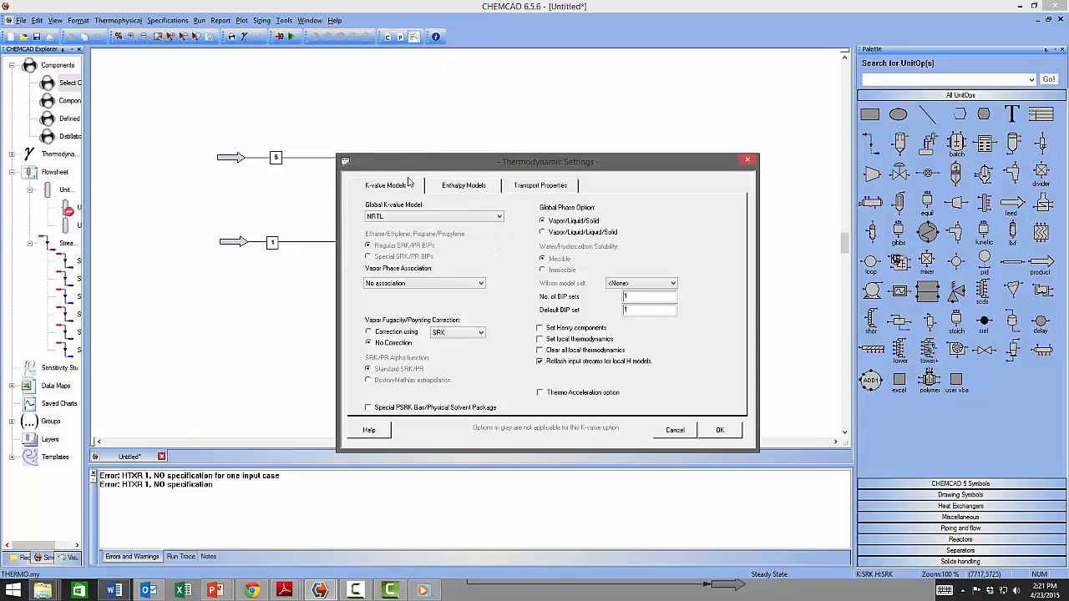
{"action": "left_click", "coordinate": [499, 218]}
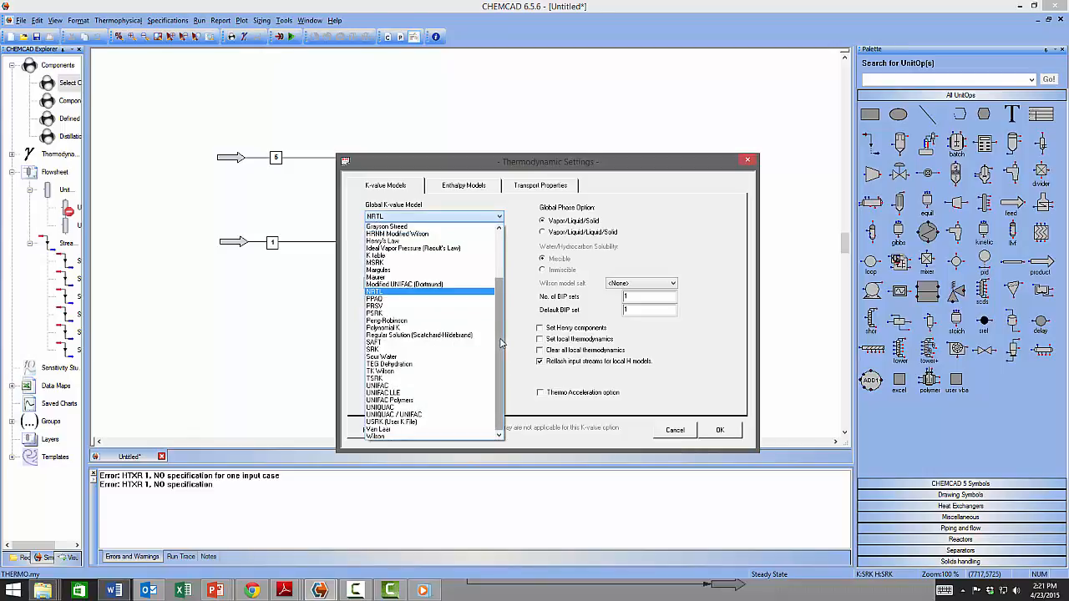
{"action": "left_click_drag", "start_coordinate": [500, 320], "coordinate": [499, 289]}
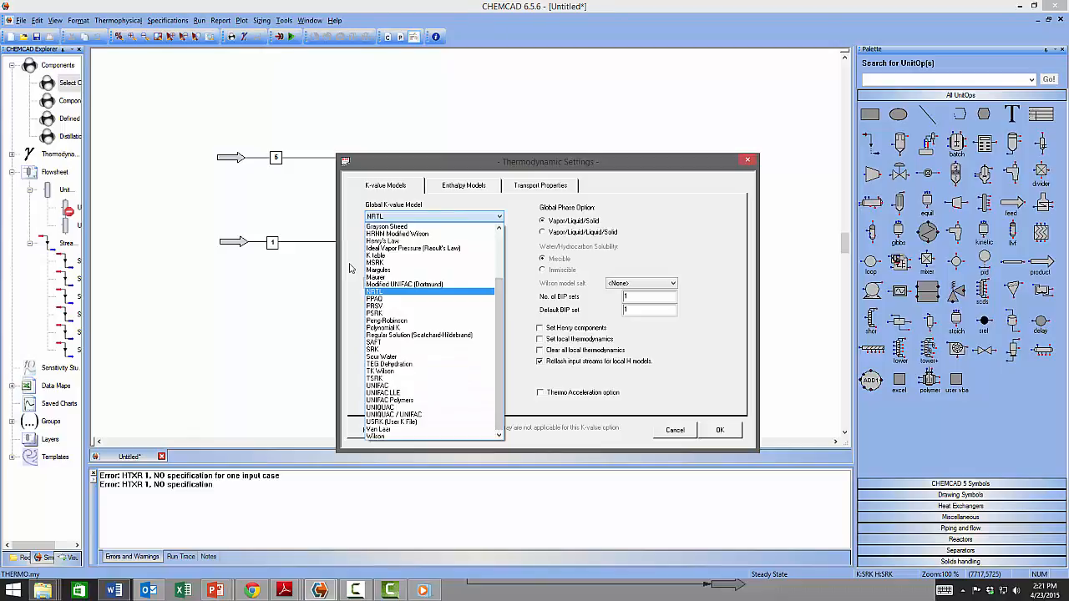
{"action": "left_click", "coordinate": [349, 268]}
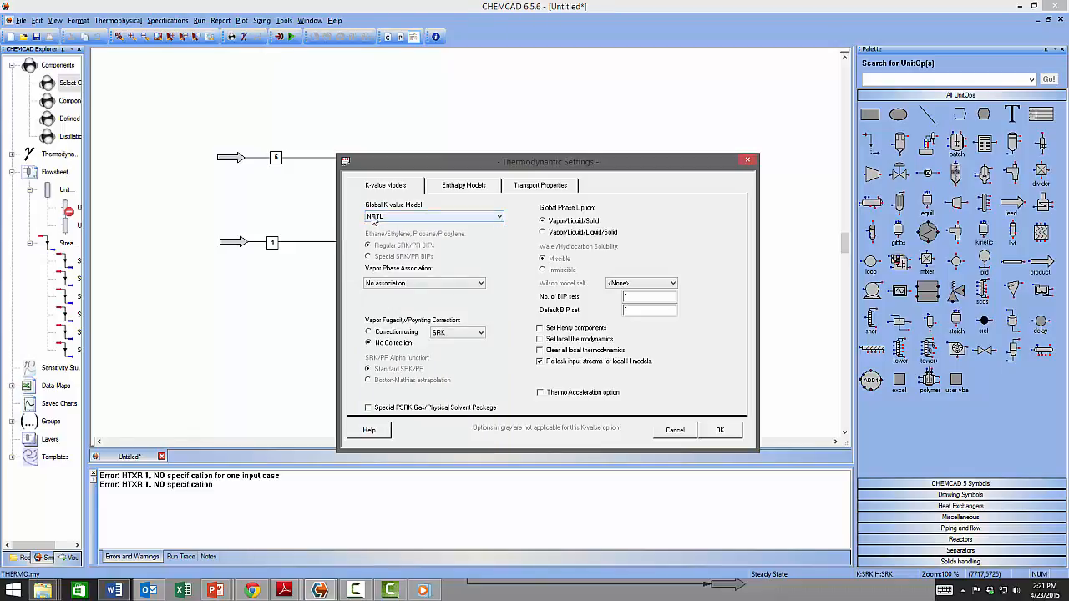
{"action": "left_click", "coordinate": [501, 217]}
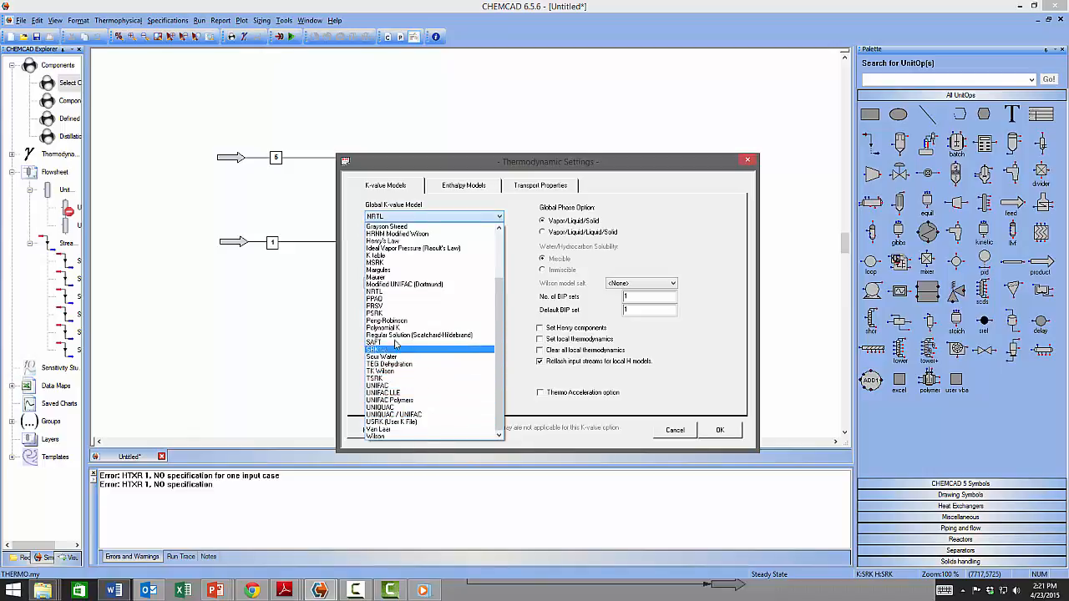
{"action": "left_click", "coordinate": [524, 446]}
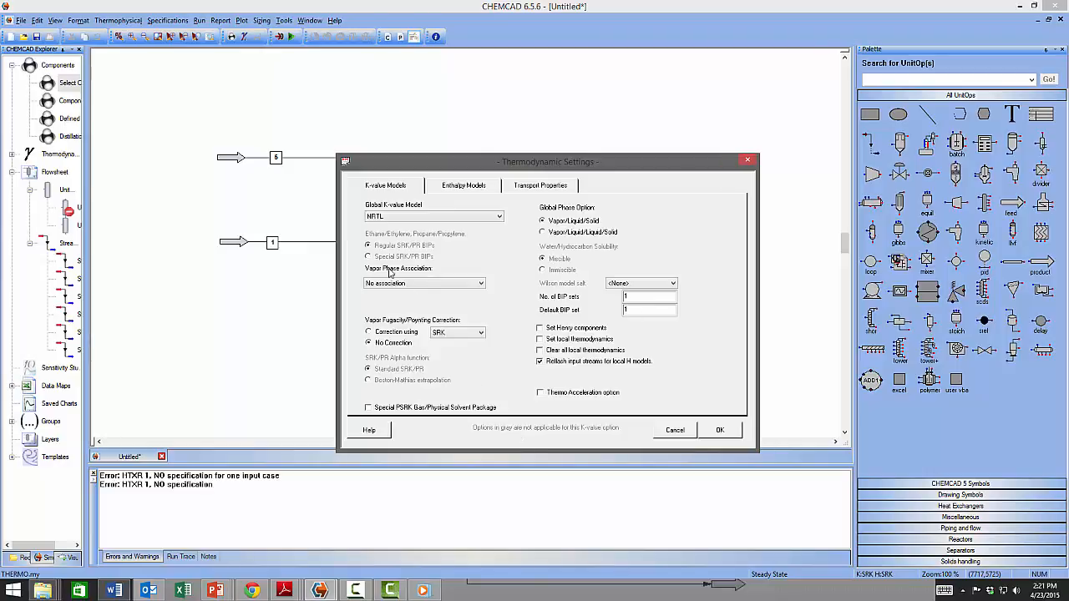
{"action": "left_click", "coordinate": [464, 186]}
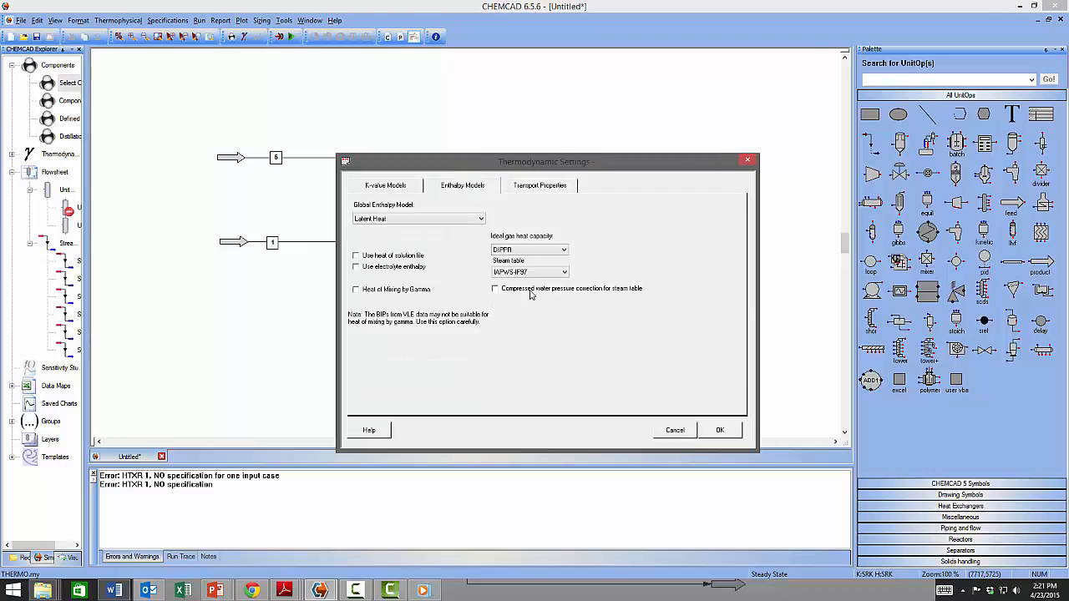
Keep Latent Heat as the enthalpy model, review the transport property models, and accept the settings.
{"action": "left_click", "coordinate": [476, 220]}
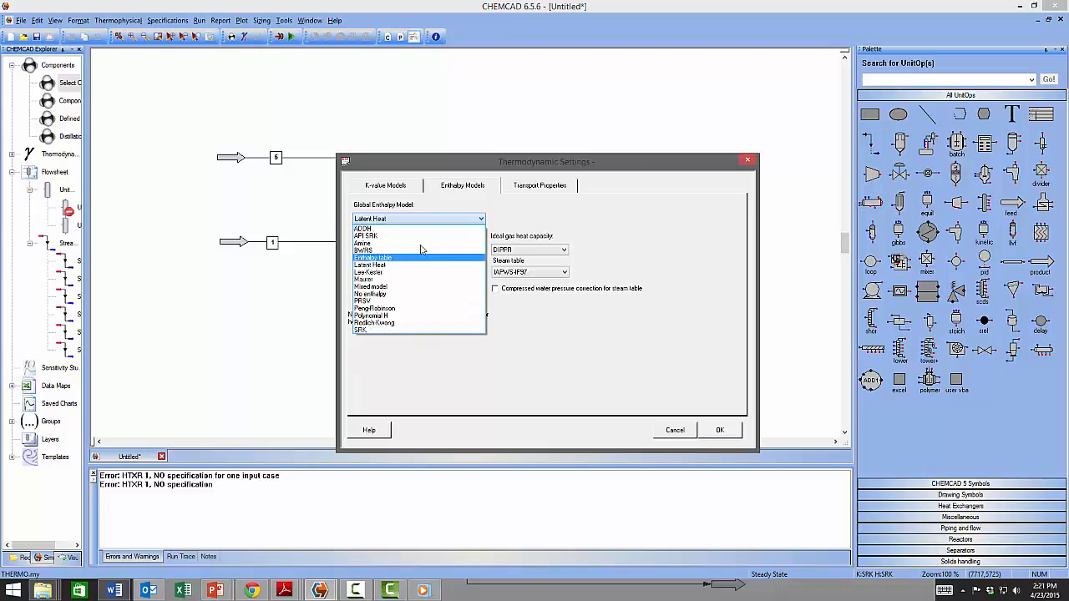
{"action": "left_click", "coordinate": [481, 221]}
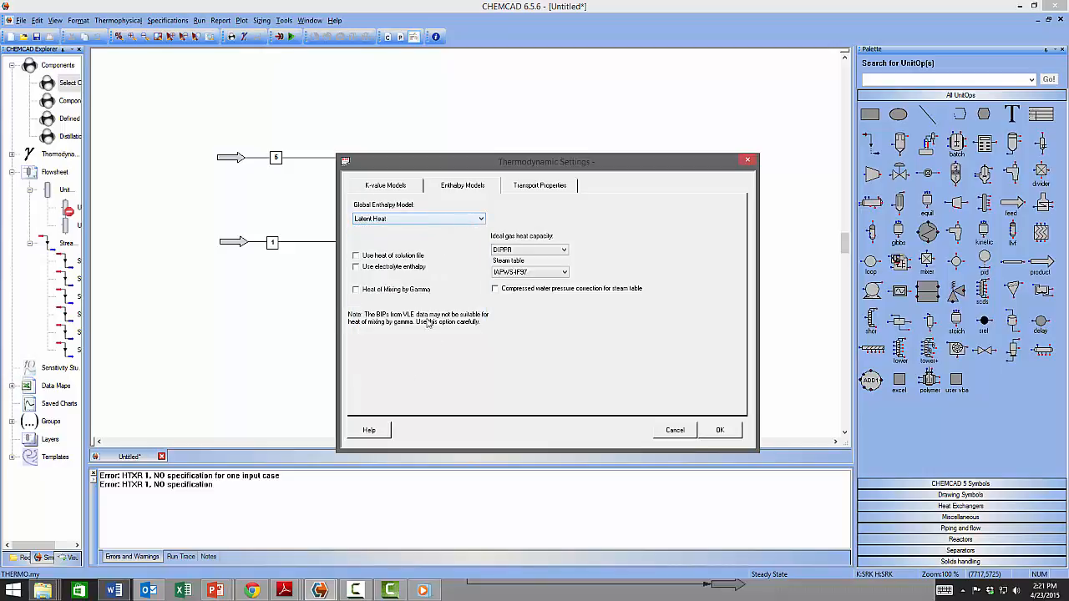
{"action": "left_click", "coordinate": [572, 190]}
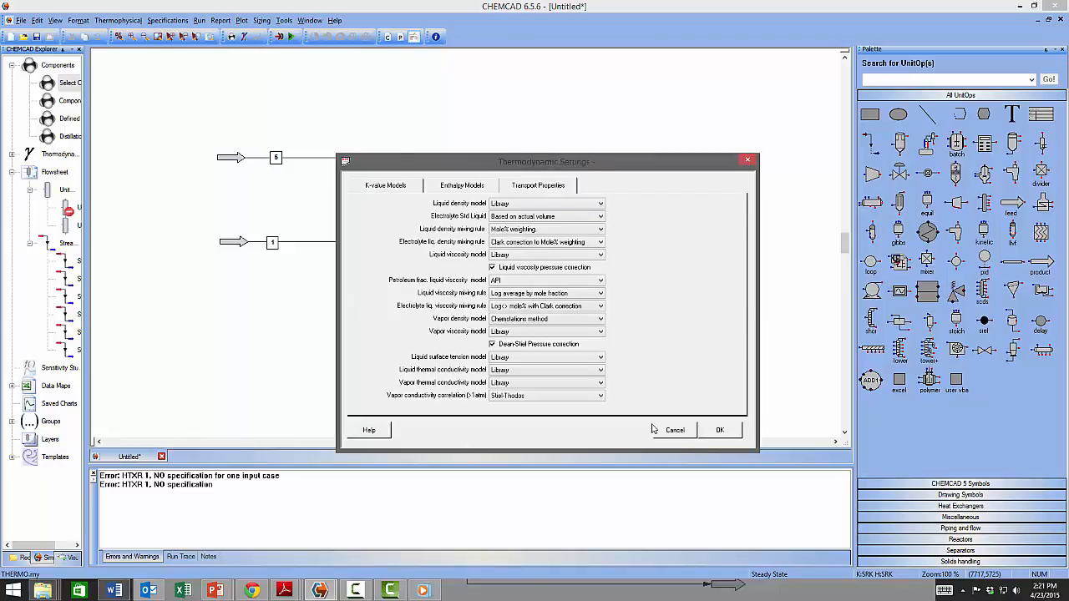
{"action": "left_click", "coordinate": [720, 431]}
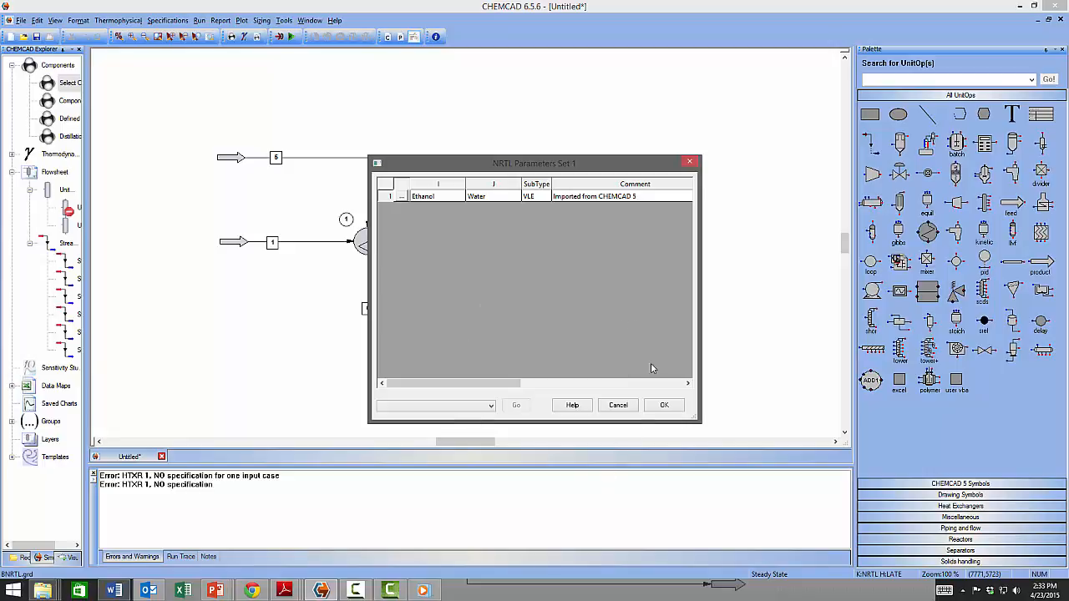
Review the ethanol–water Bij, Bji and Alpha NRTL values, then close the parameters window.
{"action": "left_click_drag", "start_coordinate": [487, 384], "coordinate": [429, 405]}
{"action": "left_click", "coordinate": [664, 405]}
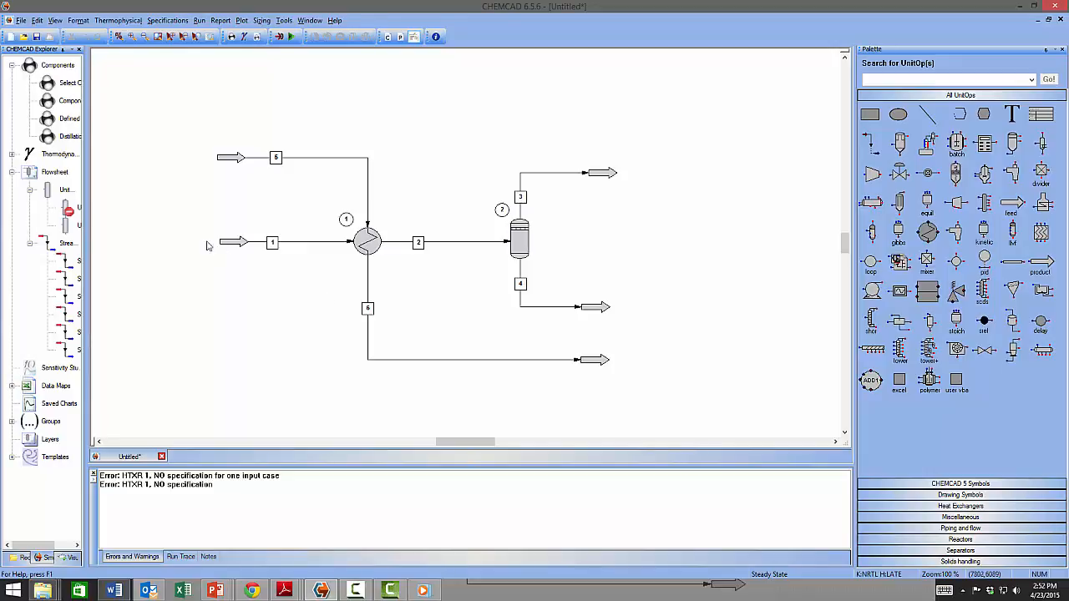
{"action": "left_click", "coordinate": [171, 22]}
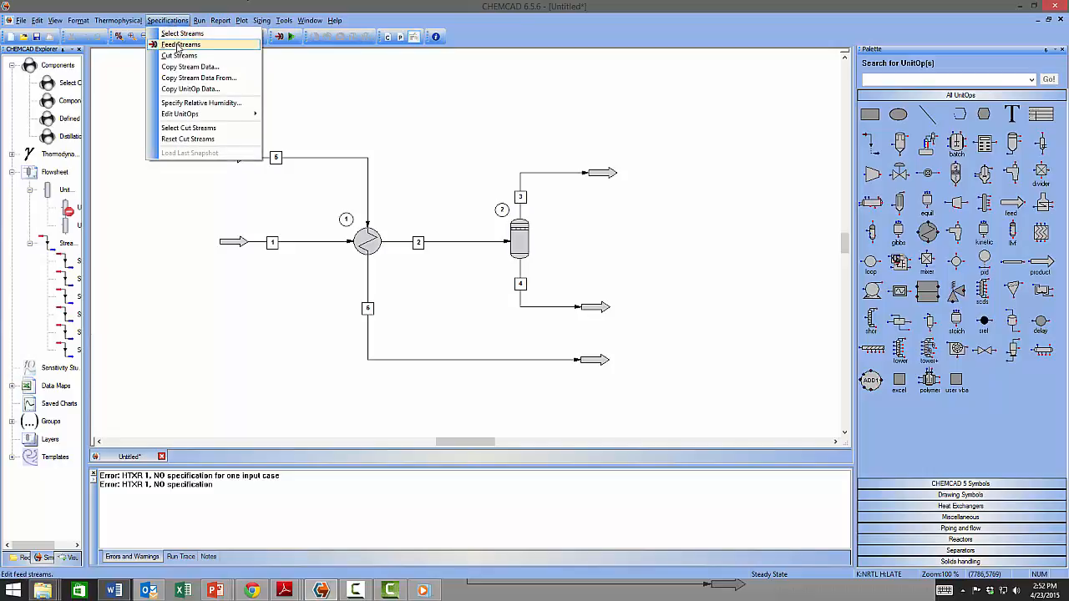
{"action": "left_click", "coordinate": [178, 46]}
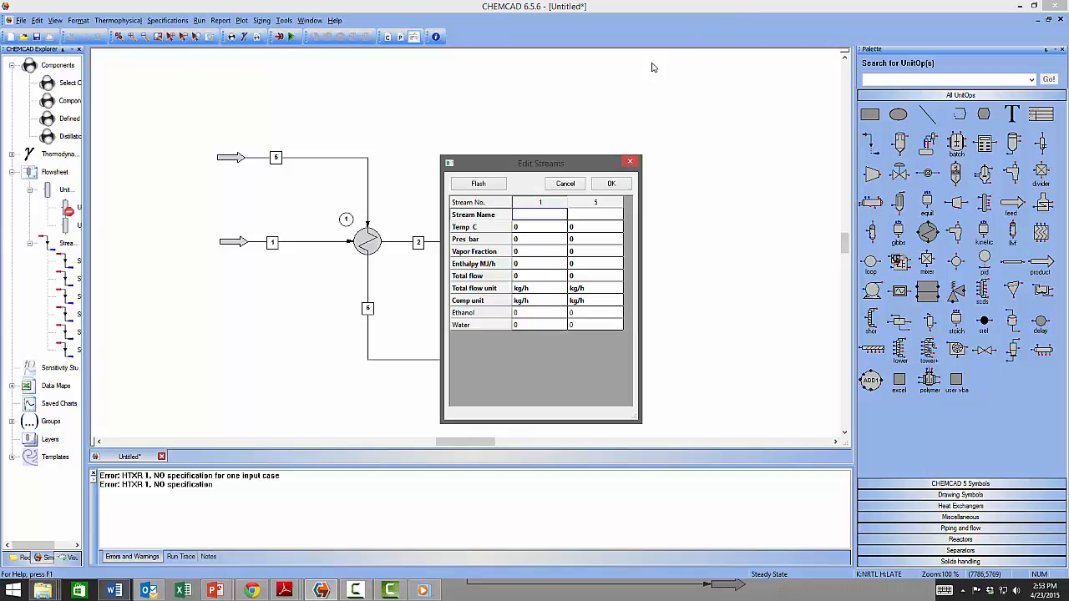
{"action": "left_click", "coordinate": [632, 162]}
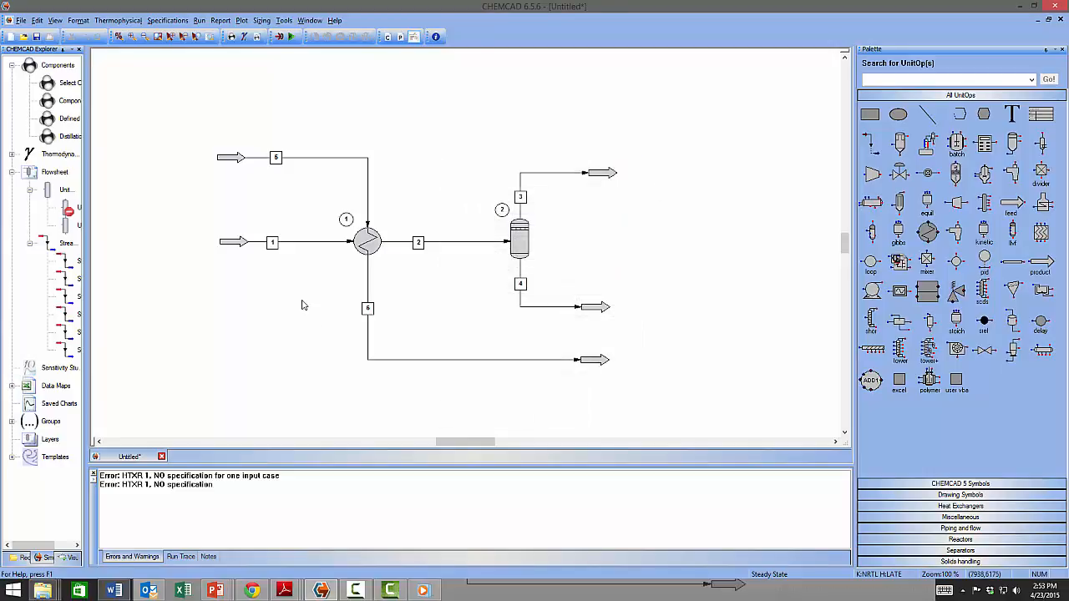
{"action": "double_click", "coordinate": [273, 243]}
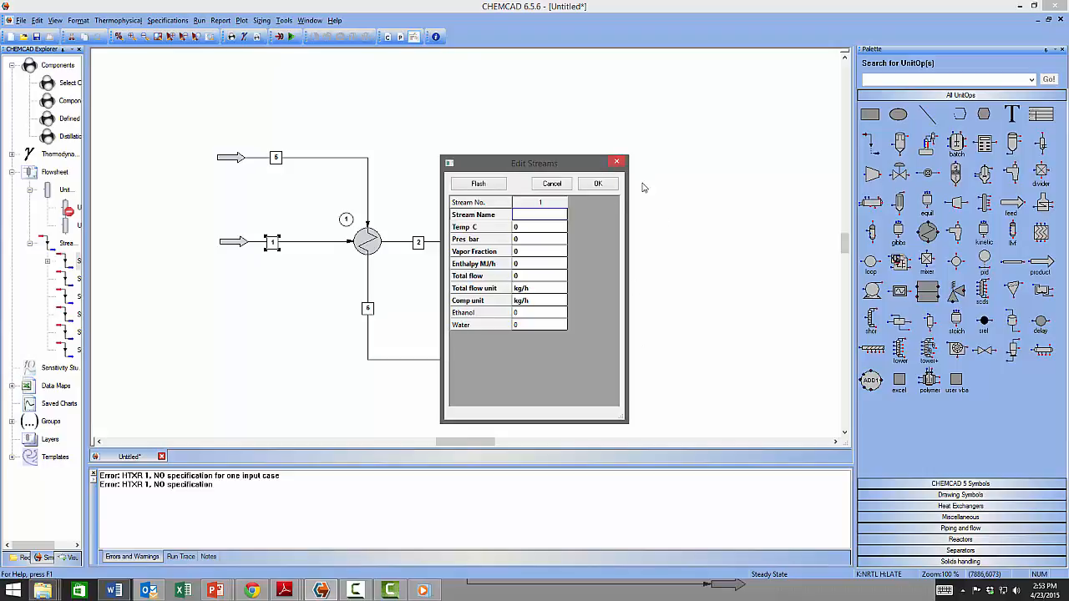
{"action": "left_click", "coordinate": [619, 161]}
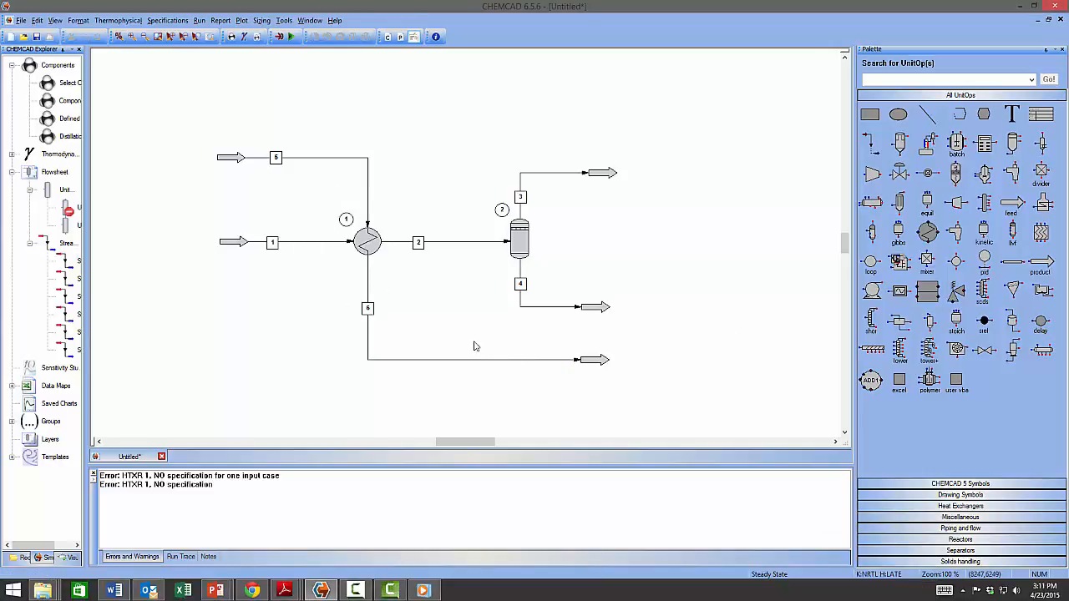
Name stream 1 FEED and give it 140 °C temperature and 3.5 bar pressure.
{"action": "mouse_move", "coordinate": [275, 244]}
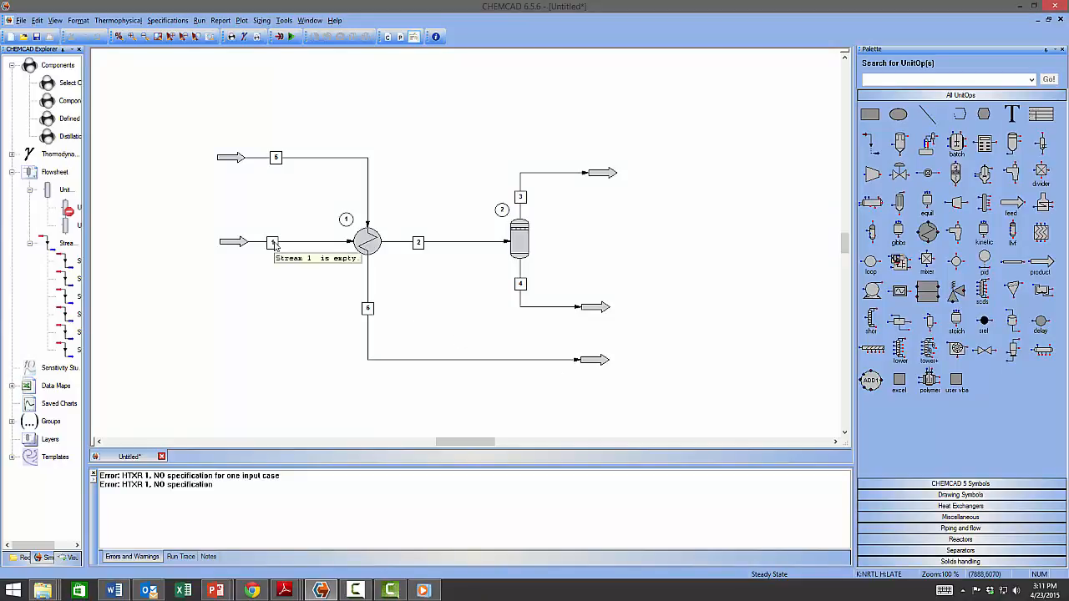
{"action": "double_click", "coordinate": [275, 244]}
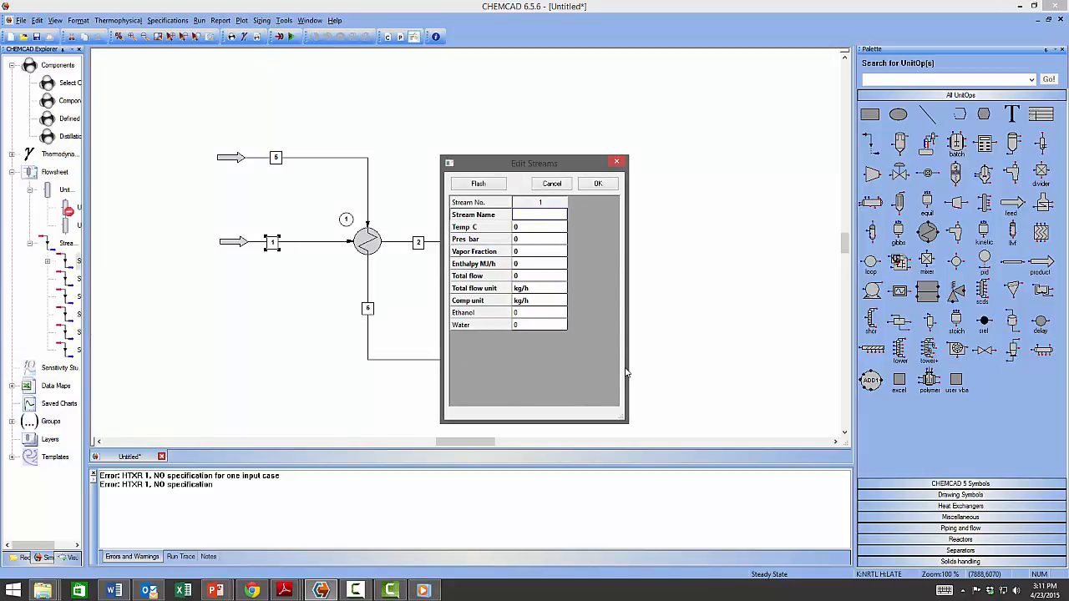
{"action": "left_click", "coordinate": [534, 217]}
{"action": "type", "text": "FEED"}
{"action": "left_click", "coordinate": [523, 231]}
{"action": "type", "text": "140"}
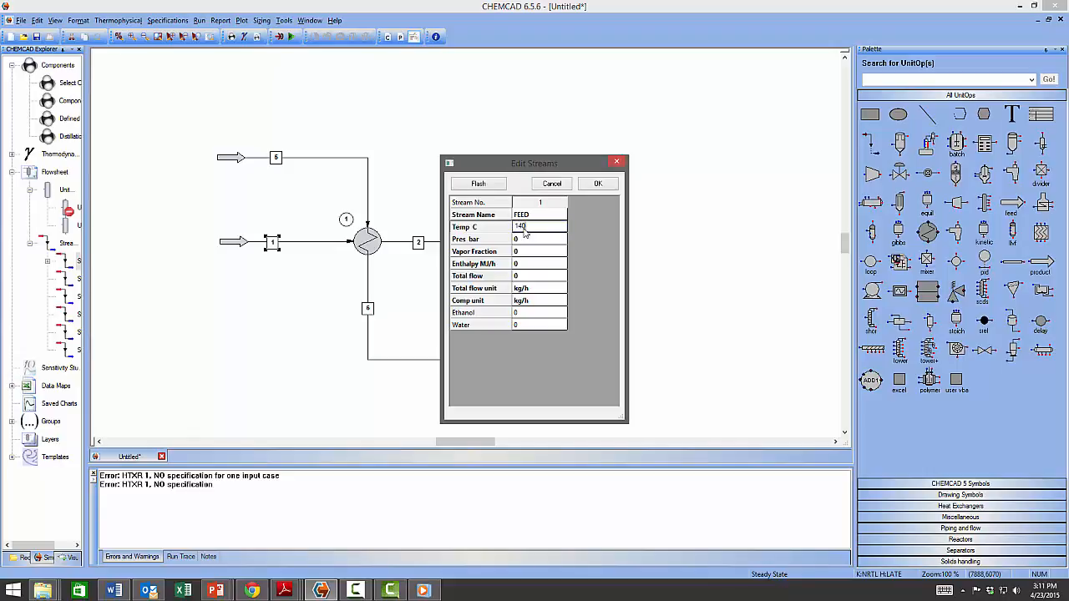
{"action": "key", "text": "Return"}
{"action": "left_click", "coordinate": [525, 242]}
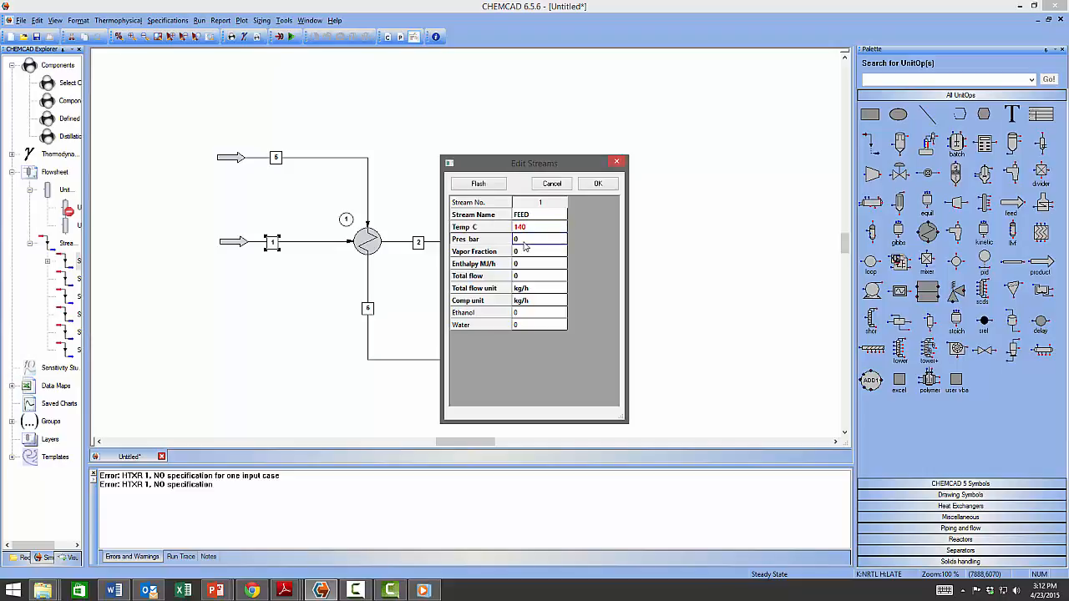
{"action": "type", "text": "3.5"}
{"action": "key", "text": "Return"}
Check the component flow unit options, leaving it as kg/h.
{"action": "left_click", "coordinate": [547, 302]}
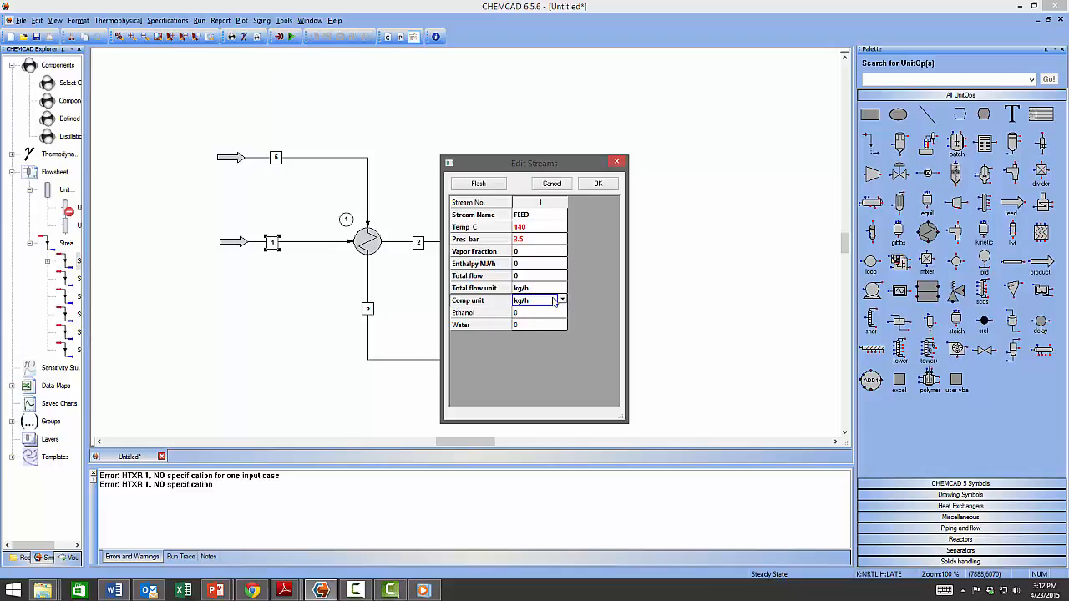
{"action": "left_click", "coordinate": [563, 300]}
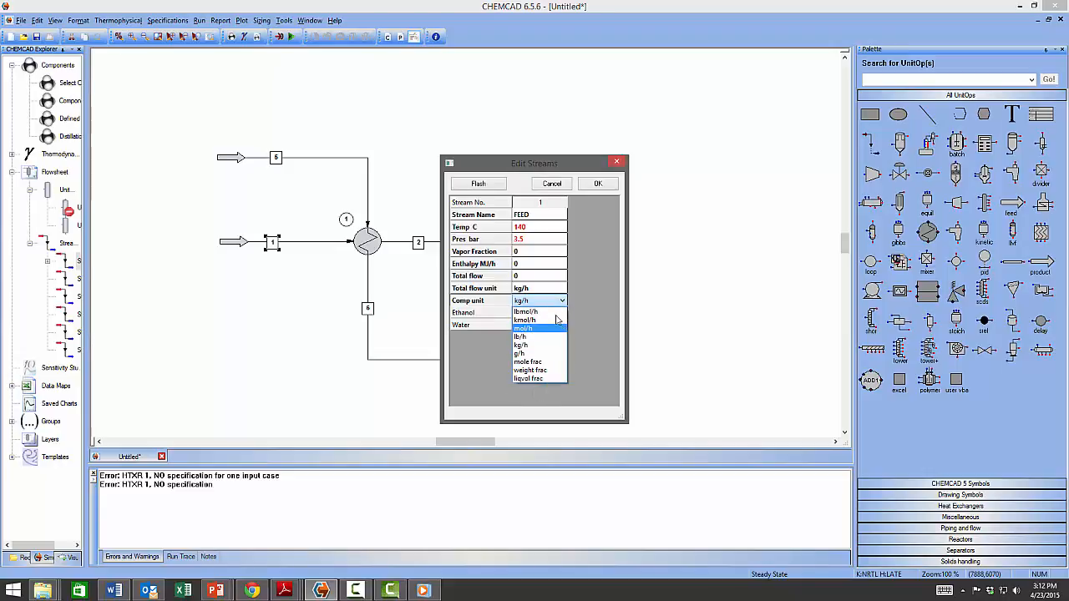
{"action": "left_click", "coordinate": [564, 302]}
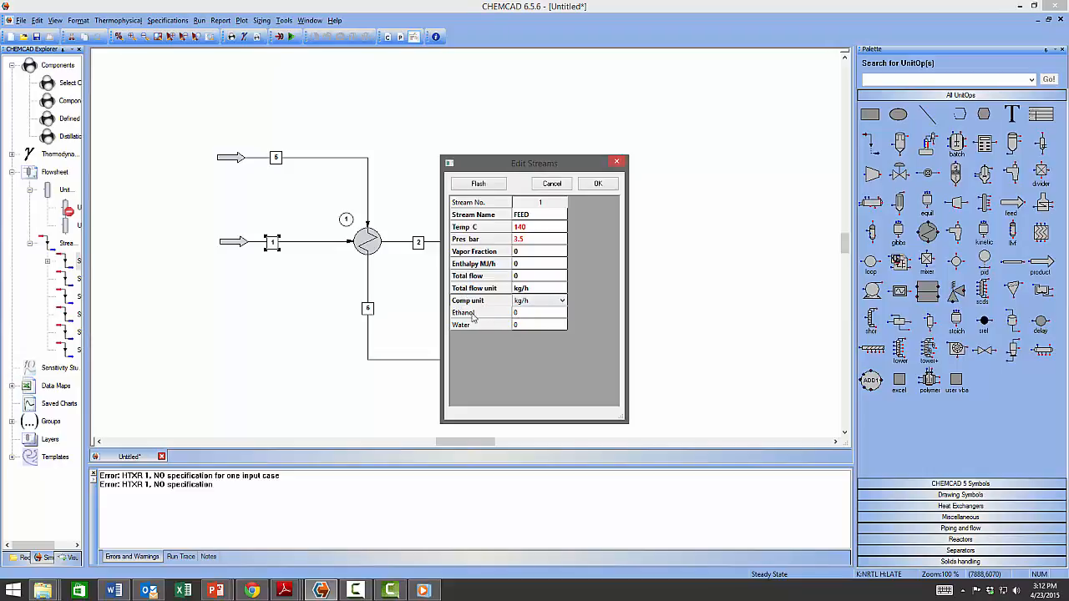
Enter 500 kg/h of ethanol and 500 kg/h of water for the feed.
{"action": "left_click", "coordinate": [523, 314]}
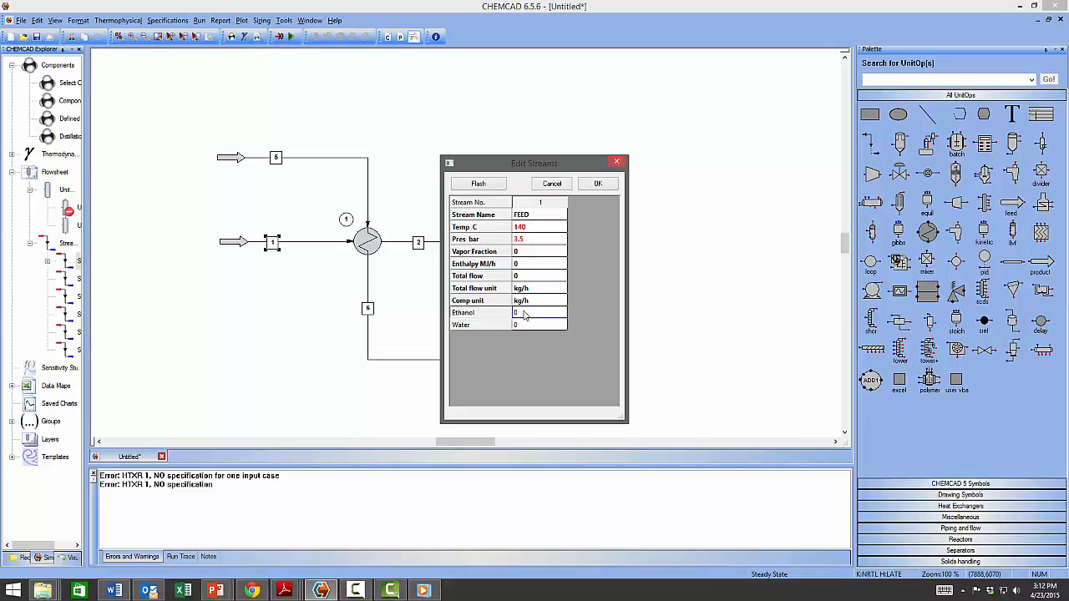
{"action": "type", "text": "5"}
{"action": "key", "text": "Return"}
{"action": "left_click", "coordinate": [539, 326]}
{"action": "type", "text": "500"}
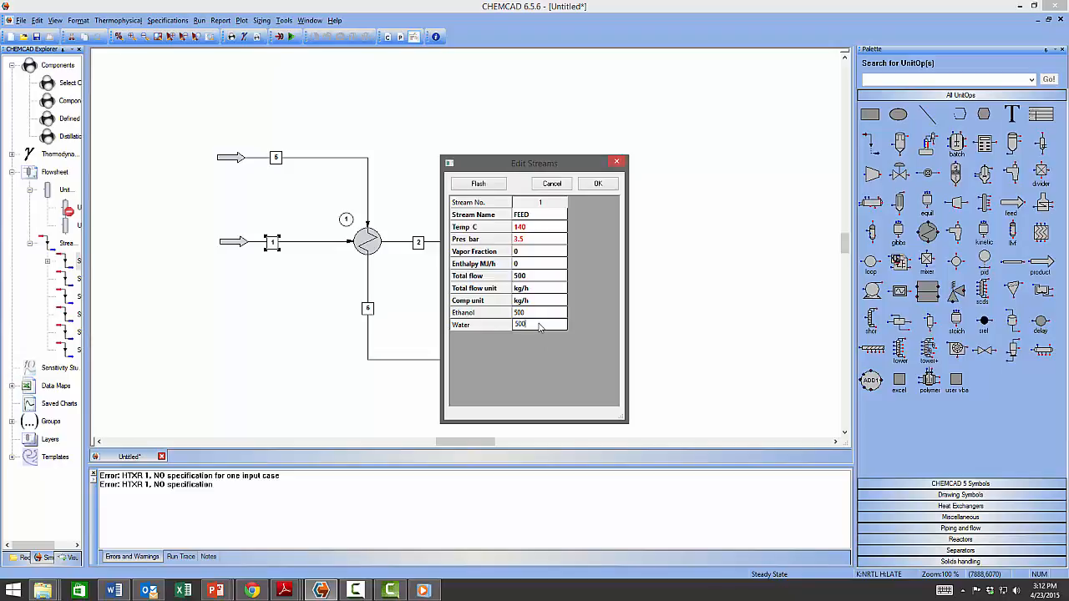
{"action": "key", "text": "Return"}
Show the composition as weight fractions and flash the feed to vapour fraction 1.
{"action": "left_click", "coordinate": [545, 307]}
{"action": "left_click", "coordinate": [562, 302]}
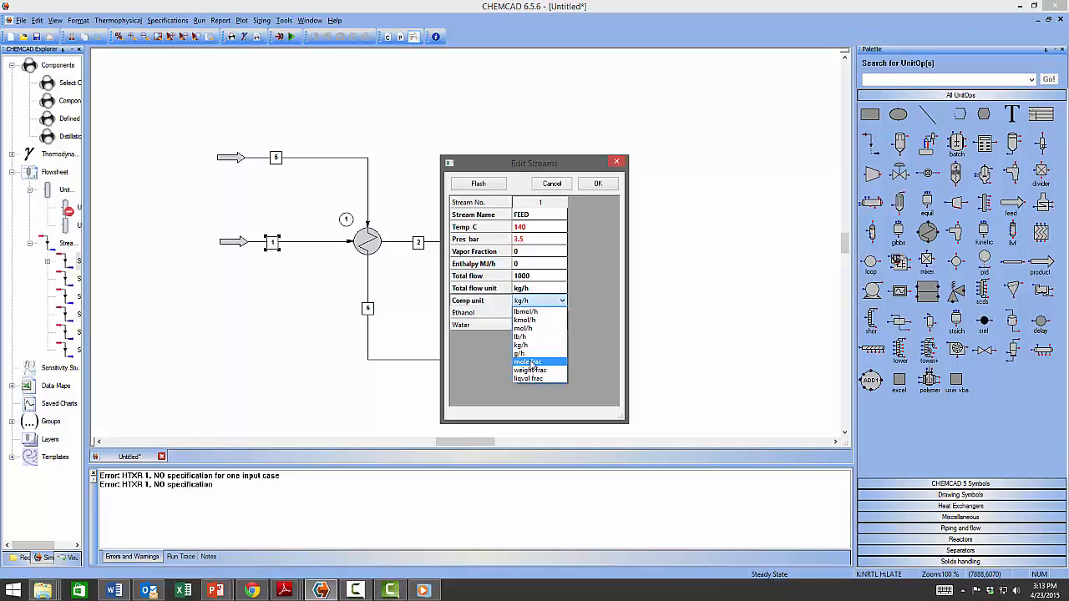
{"action": "left_click", "coordinate": [531, 370]}
{"action": "left_click", "coordinate": [531, 315]}
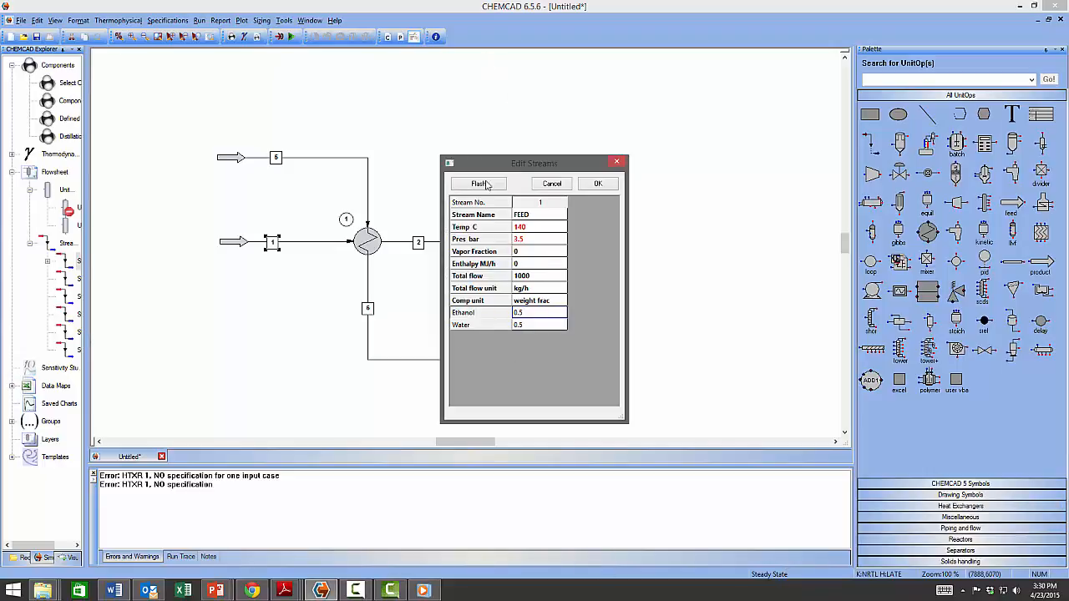
{"action": "left_click", "coordinate": [487, 186]}
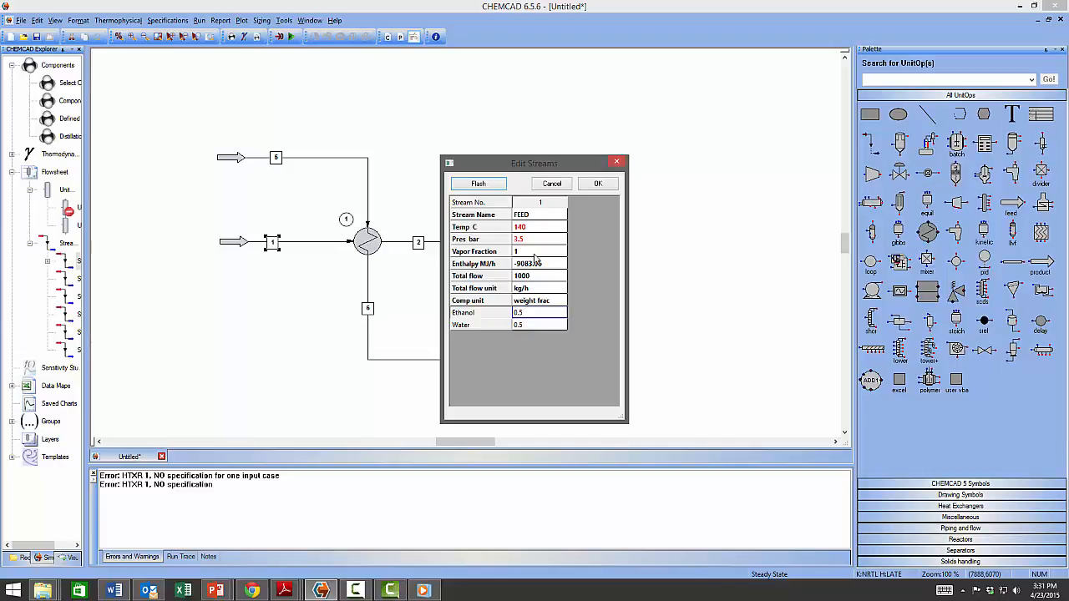
Clear the FEED temperature and flash the stream at vapor fraction 1.
{"action": "left_click", "coordinate": [536, 232]}
{"action": "key", "text": "BackSpace"}
{"action": "key", "text": "BackSpace"}
{"action": "key", "text": "BackSpace"}
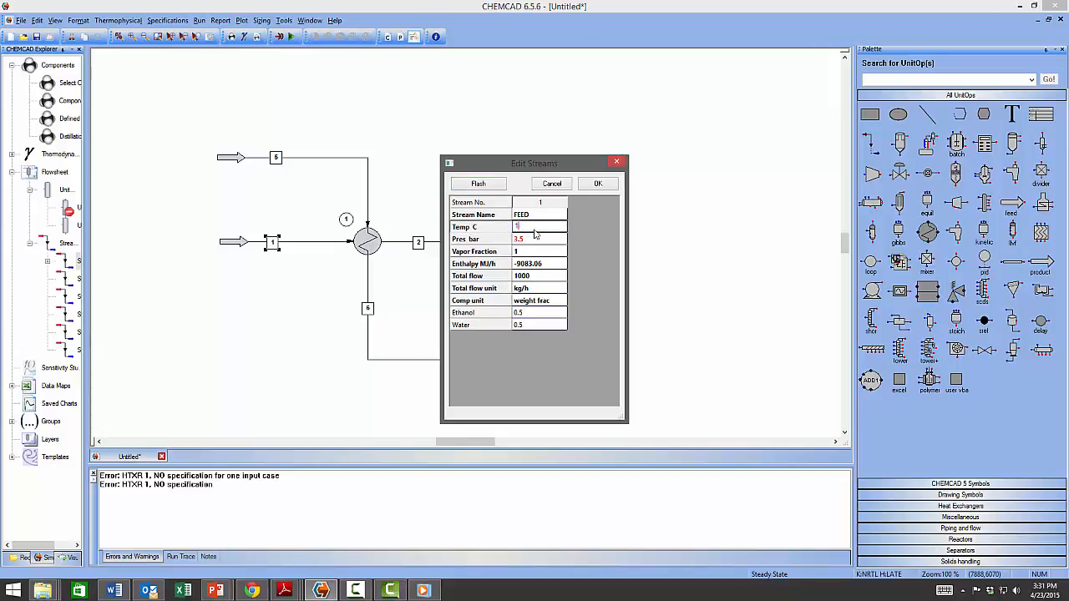
{"action": "left_click", "coordinate": [529, 253]}
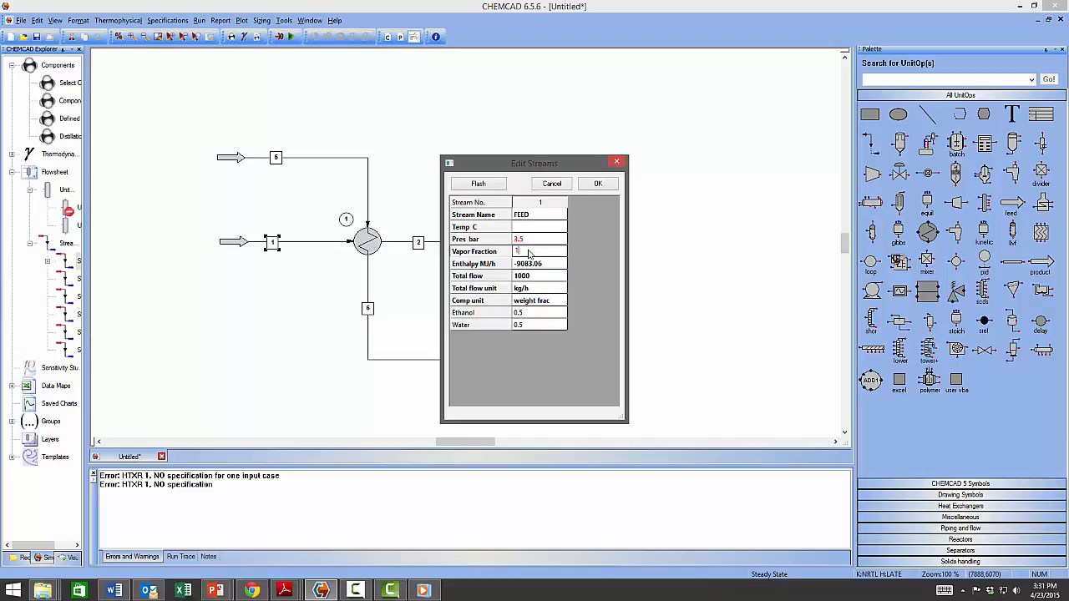
{"action": "left_click", "coordinate": [485, 185]}
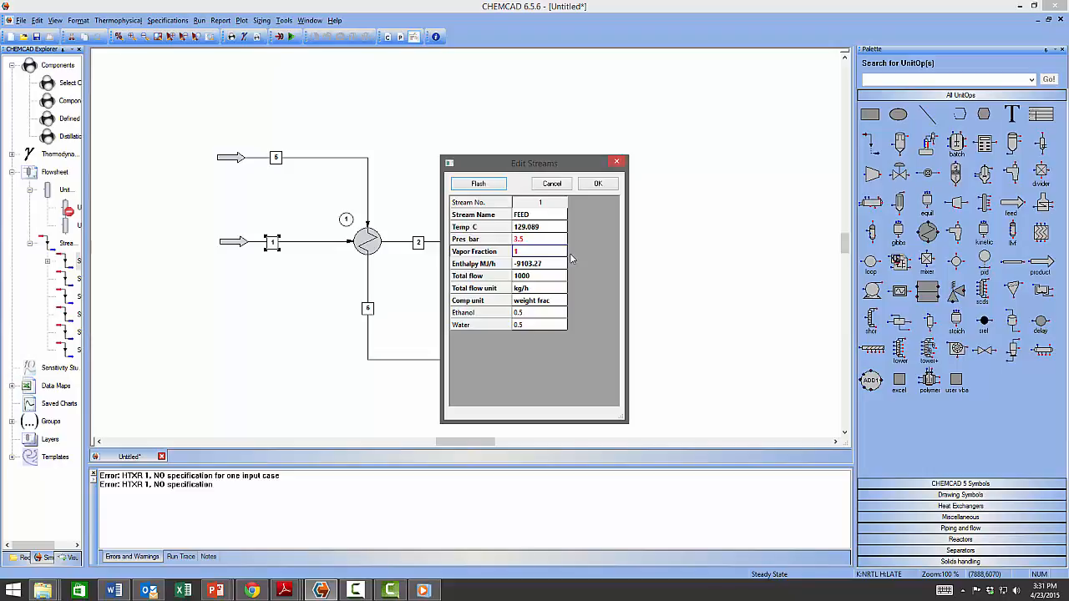
Flash FEED as saturated liquid at vapor fraction 0, giving 117.903 °C.
{"action": "left_click", "coordinate": [527, 254]}
{"action": "type", "text": "0"}
{"action": "left_click", "coordinate": [466, 186]}
Dismiss the 'only two items' warnings that block editing the temperature.
{"action": "left_click", "coordinate": [540, 232]}
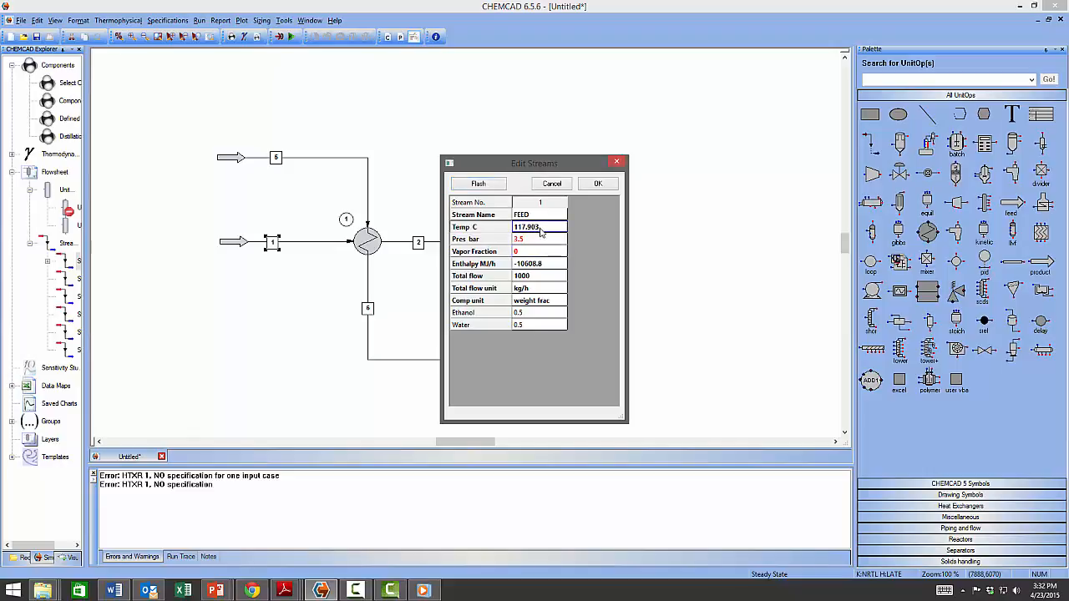
{"action": "left_click", "coordinate": [542, 232]}
{"action": "left_click", "coordinate": [640, 321]}
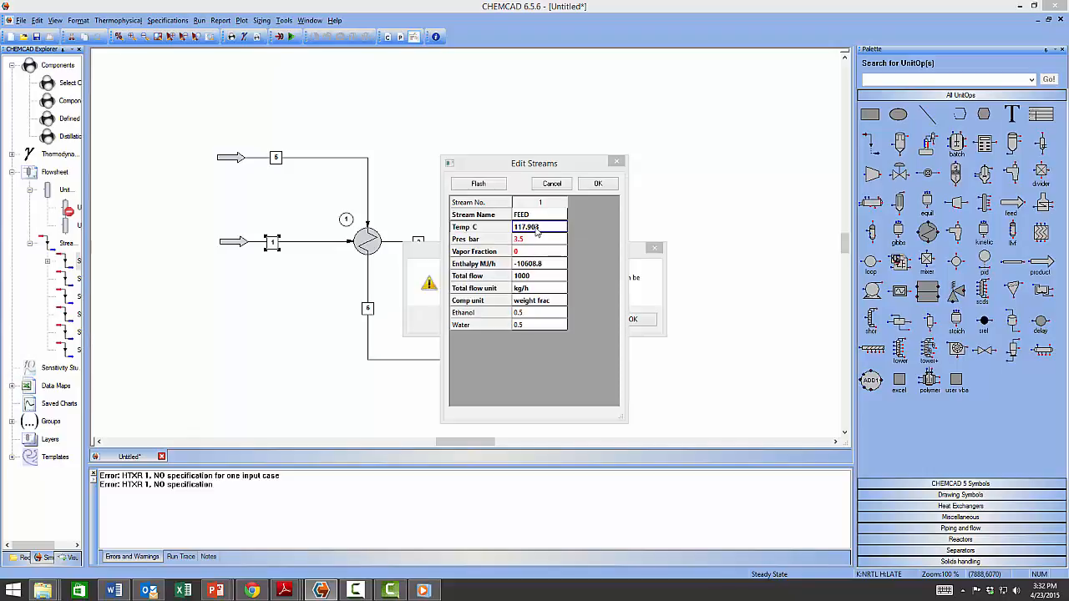
{"action": "left_click", "coordinate": [426, 248]}
{"action": "left_click", "coordinate": [628, 321]}
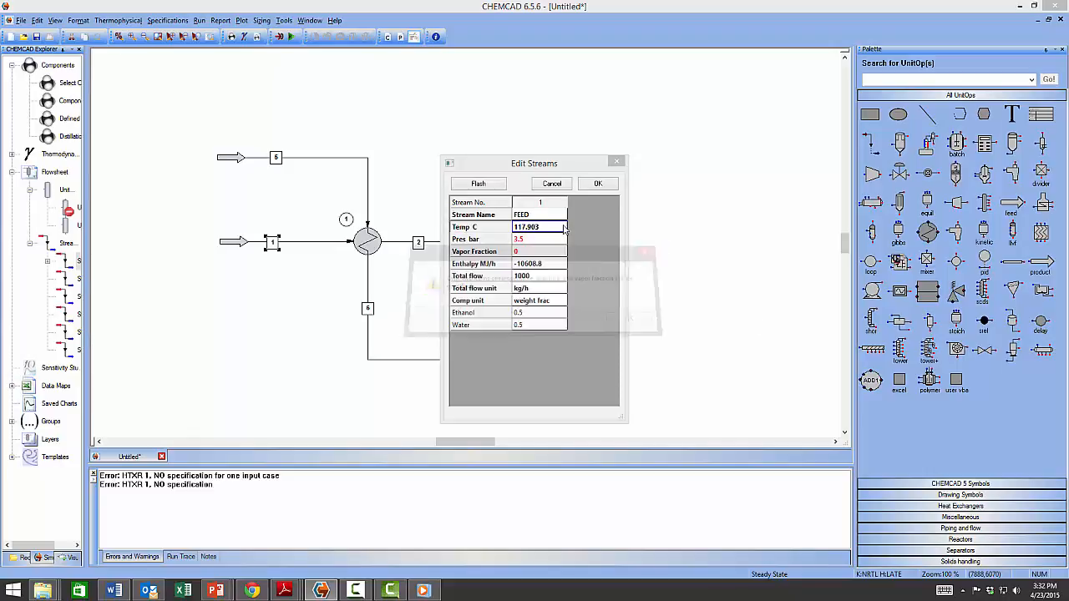
{"action": "left_click", "coordinate": [544, 232]}
{"action": "left_click", "coordinate": [544, 232]}
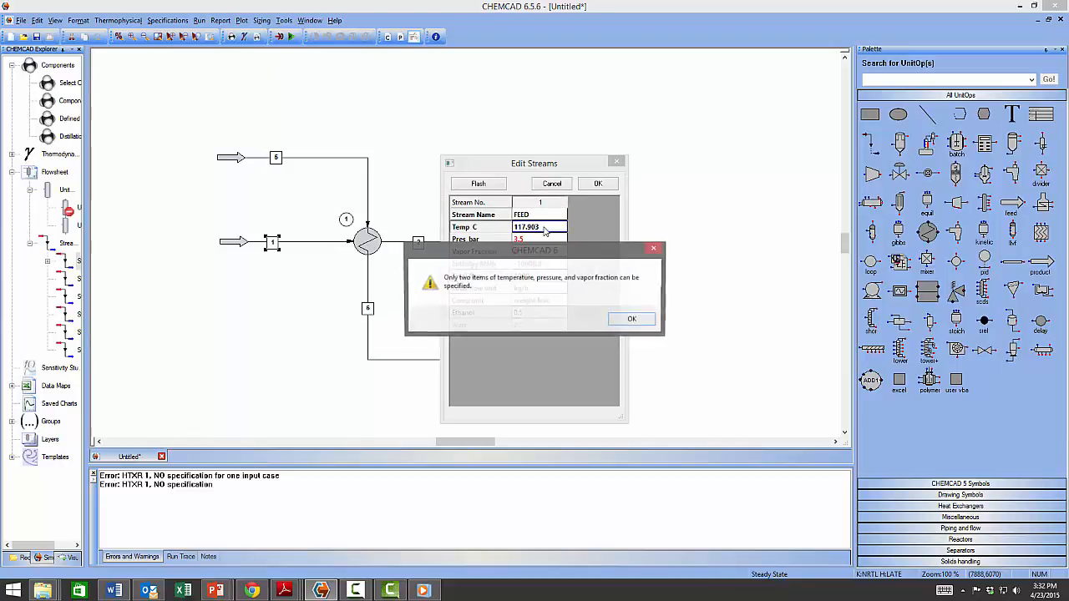
{"action": "left_click", "coordinate": [646, 323]}
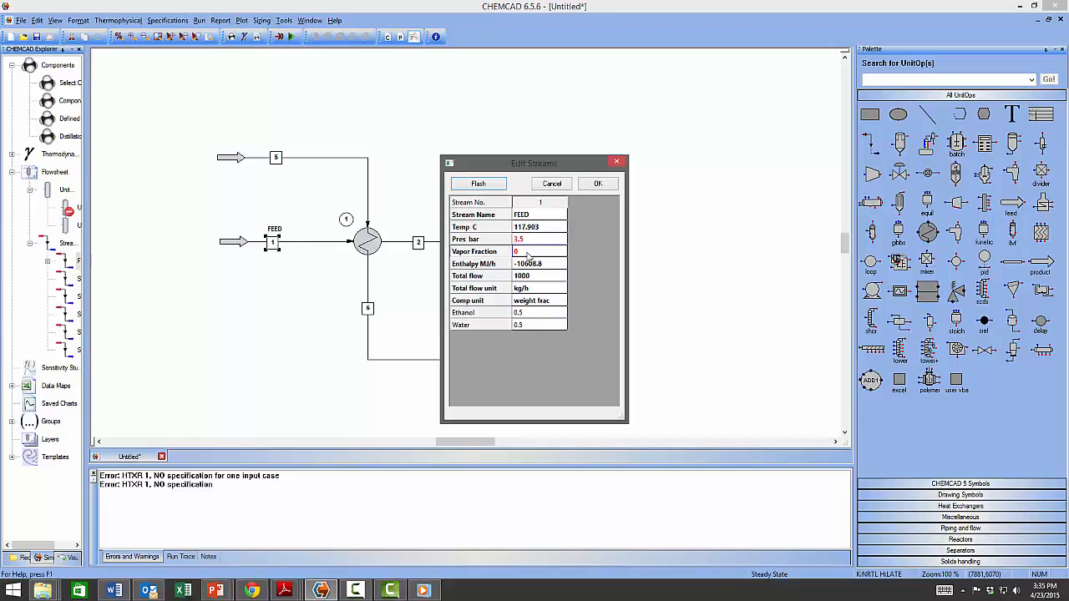
Replace the vapor fraction with 140 °C and flash FEED at 3.5 bar.
{"action": "left_click", "coordinate": [527, 253]}
{"action": "left_click", "coordinate": [530, 229]}
{"action": "key", "text": "BackSpace"}
{"action": "key", "text": "BackSpace"}
{"action": "key", "text": "BackSpace"}
{"action": "key", "text": "BackSpace"}
{"action": "key", "text": "BackSpace"}
{"action": "key", "text": "BackSpace"}
{"action": "key", "text": "BackSpace"}
{"action": "type", "text": "140"}
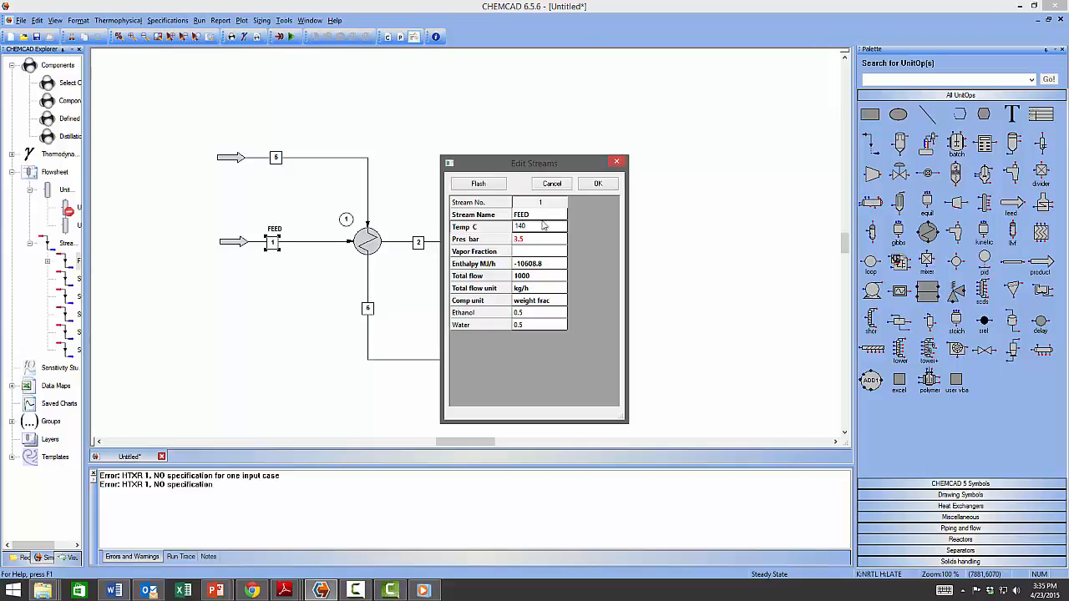
{"action": "left_click", "coordinate": [488, 185]}
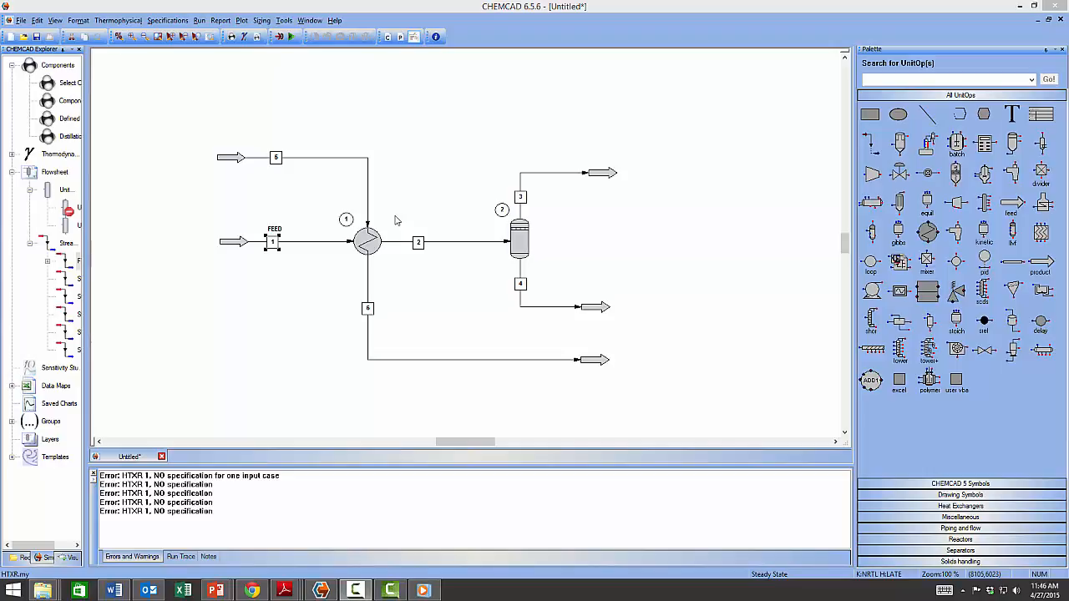
Give stream 5 30 °C, 3.5 bar and 1000 kg/h water, then flash and accept.
{"action": "double_click", "coordinate": [277, 159]}
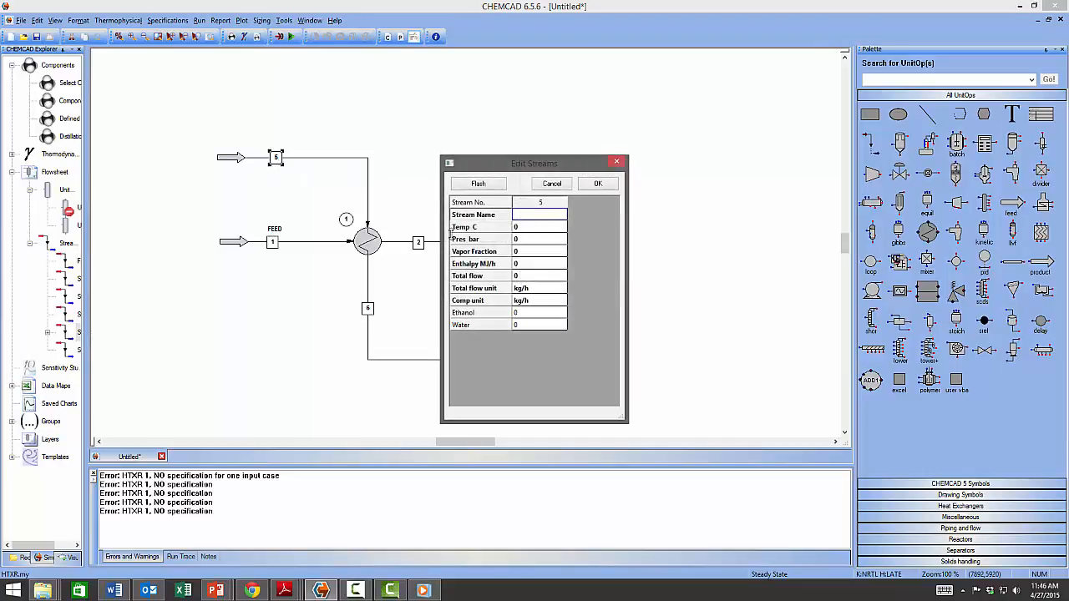
{"action": "left_click", "coordinate": [519, 230]}
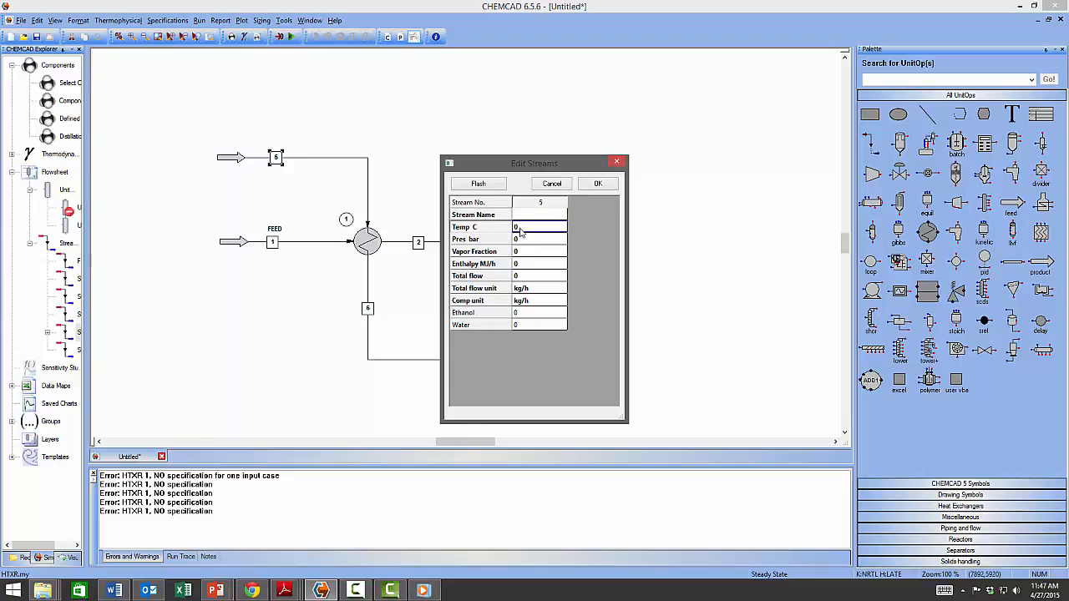
{"action": "type", "text": "30"}
{"action": "left_click", "coordinate": [541, 243]}
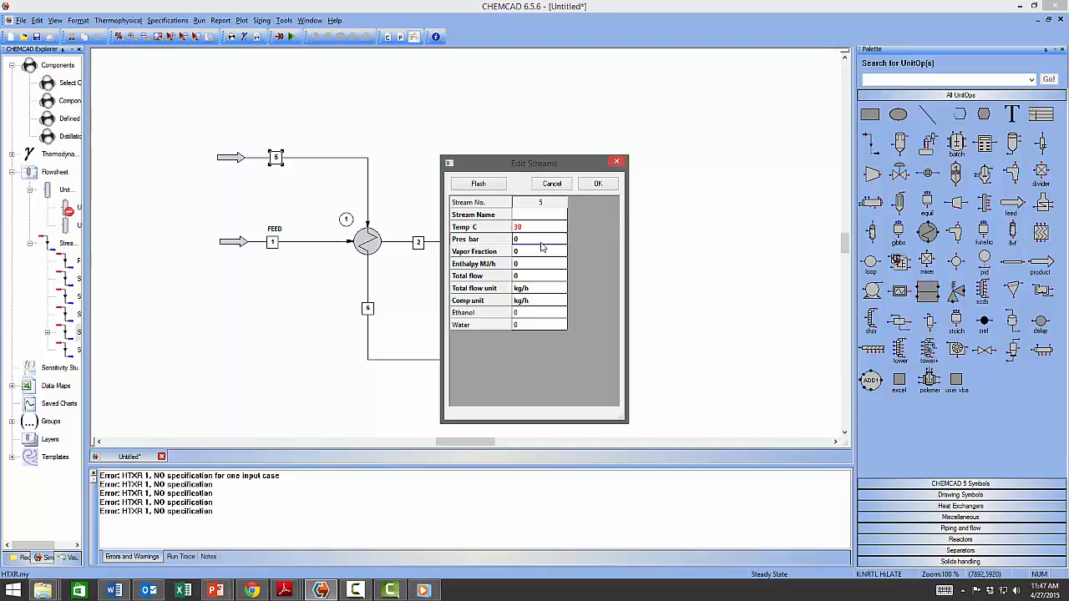
{"action": "type", "text": "3.5"}
{"action": "left_click", "coordinate": [518, 325]}
{"action": "type", "text": "1000"}
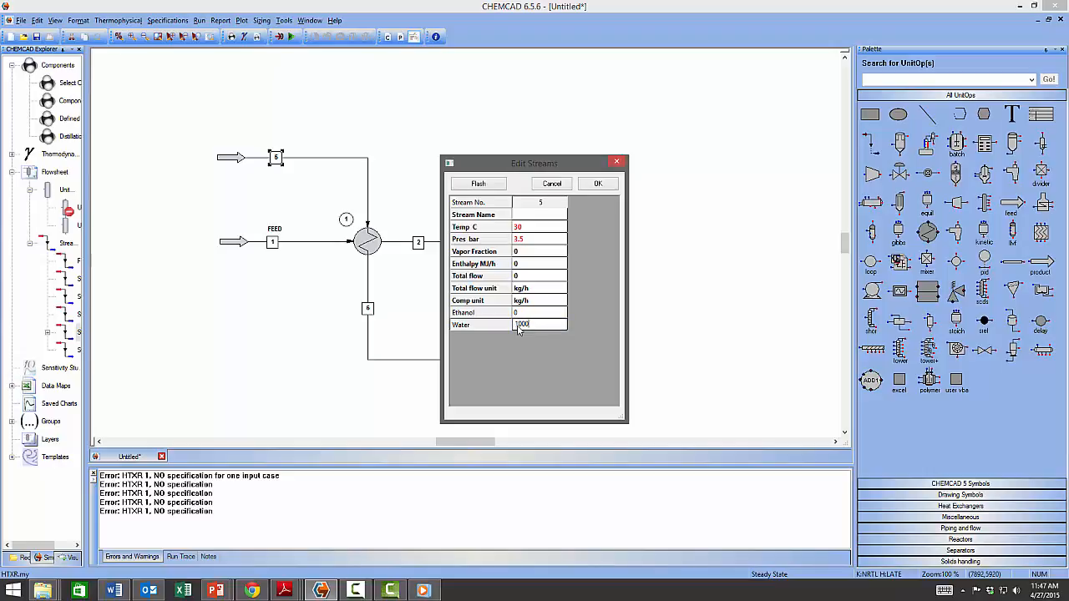
{"action": "key", "text": "Return"}
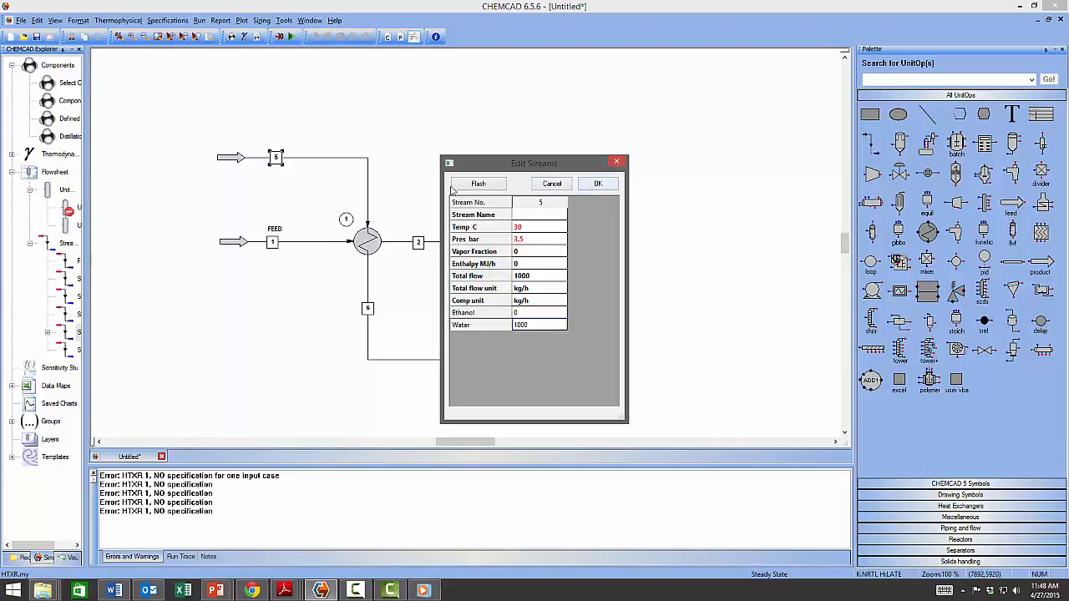
{"action": "left_click", "coordinate": [472, 184]}
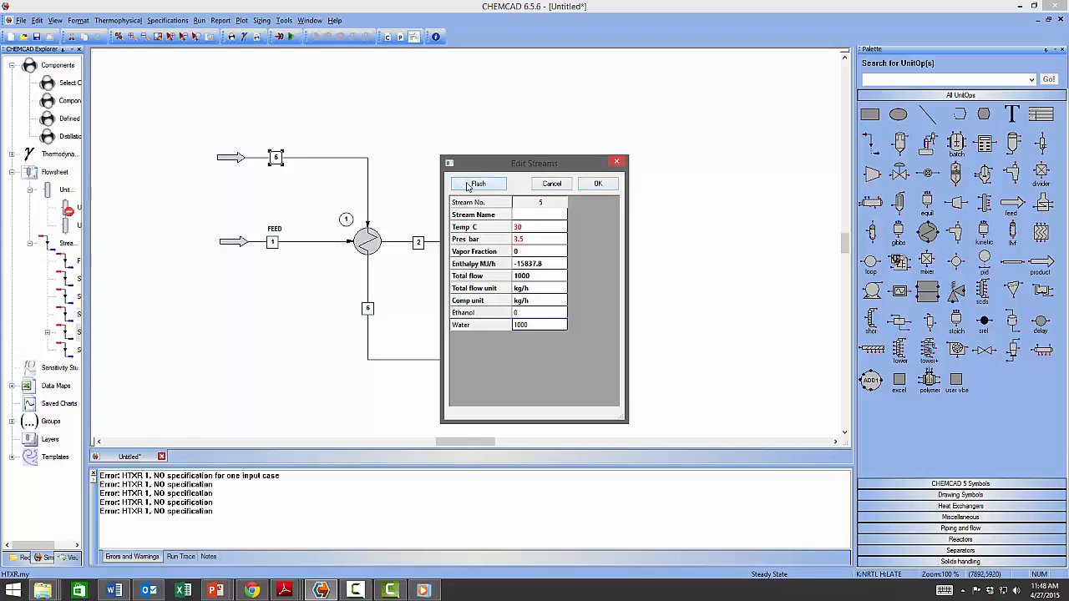
{"action": "left_click", "coordinate": [598, 184]}
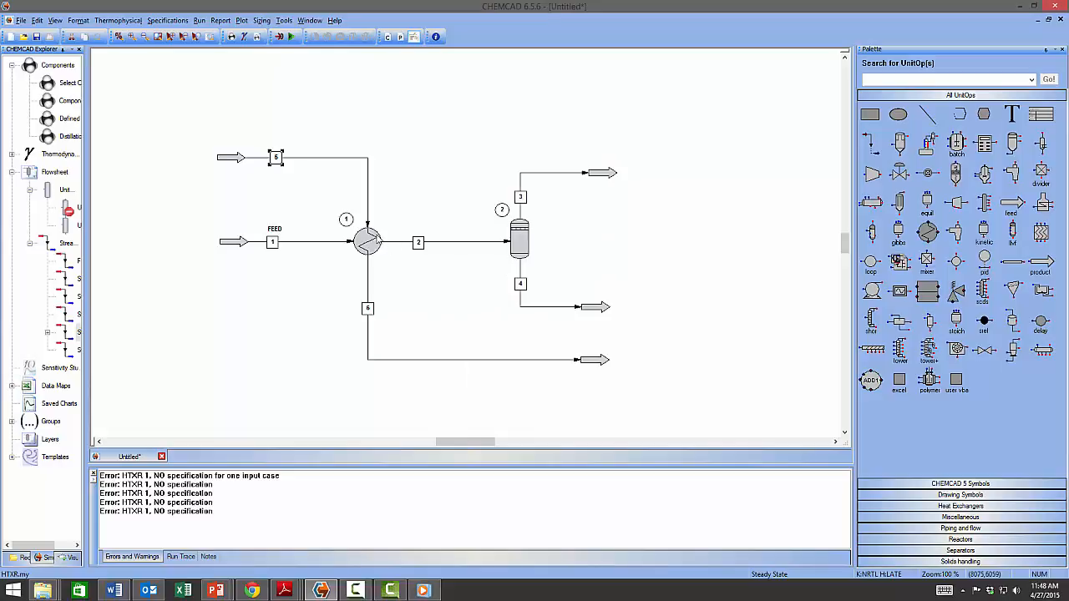
Open the HTXR dialog for unit 1 and review the simulation mode and utility option lists.
{"action": "double_click", "coordinate": [370, 244]}
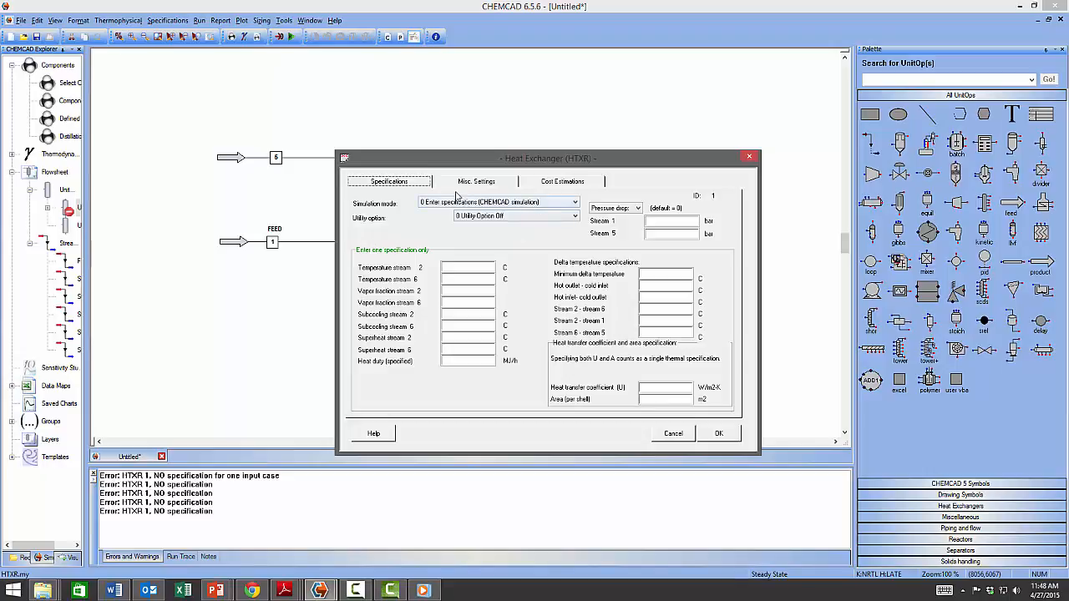
{"action": "left_click", "coordinate": [508, 203]}
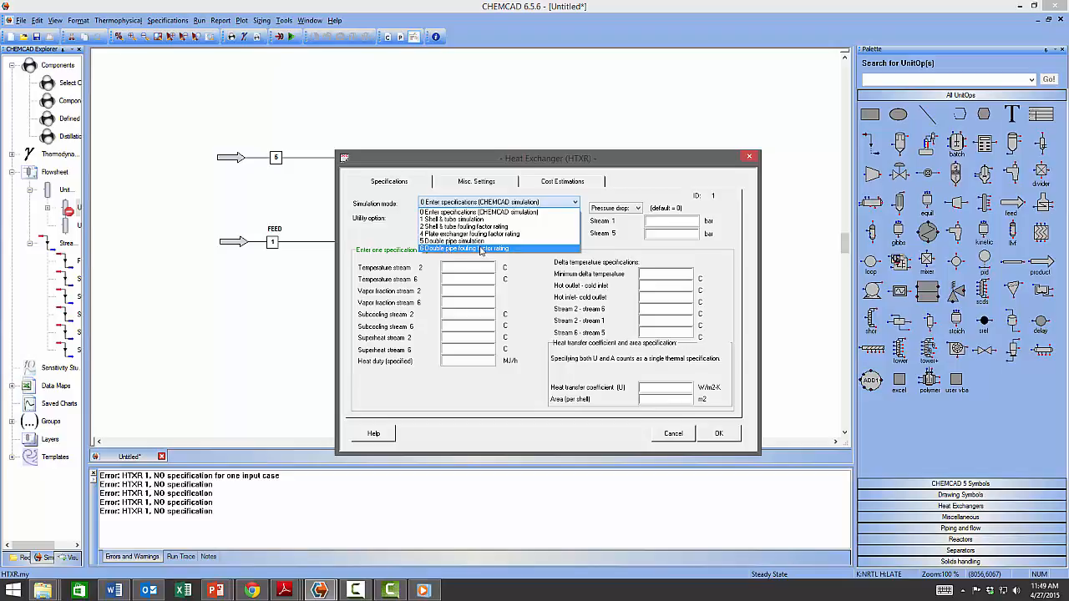
{"action": "left_click", "coordinate": [530, 283]}
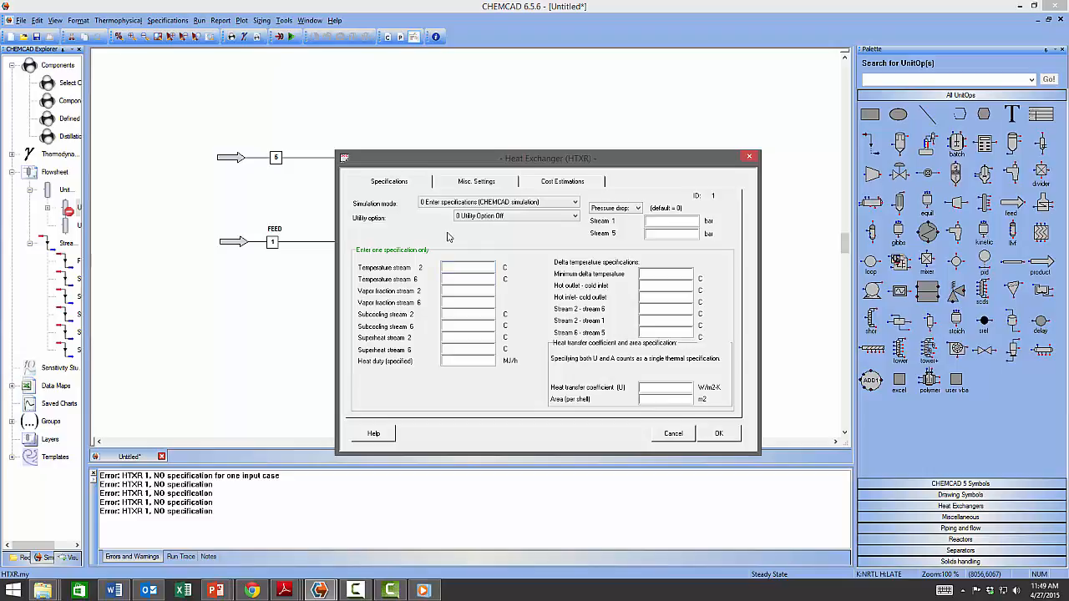
{"action": "left_click", "coordinate": [485, 219]}
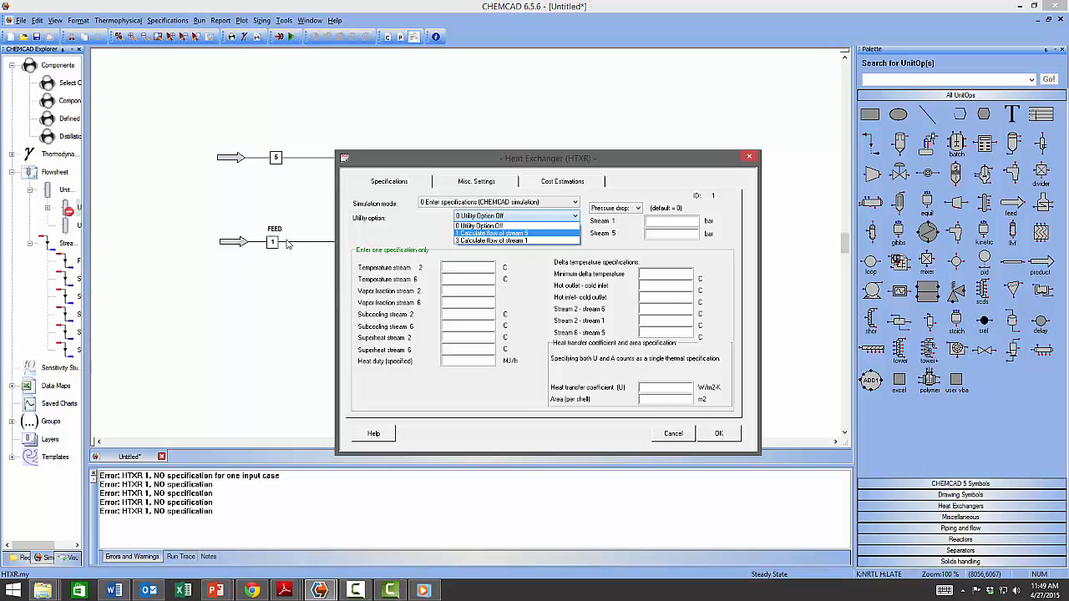
Leave the utility option off and set stream 6's outlet temperature to 40 °C.
{"action": "left_click", "coordinate": [499, 217]}
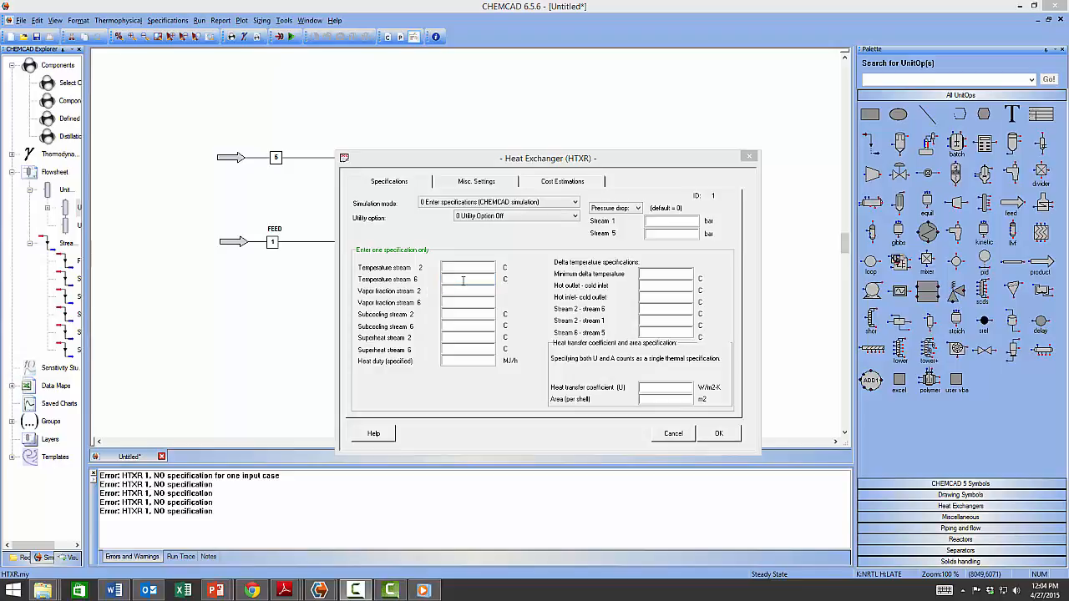
{"action": "left_click", "coordinate": [463, 280]}
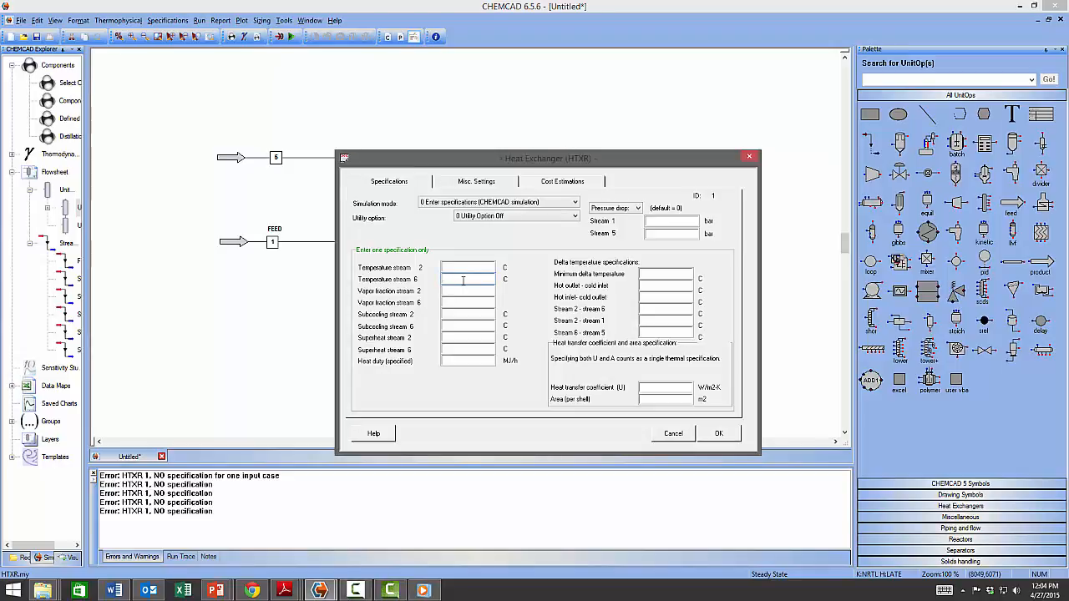
{"action": "type", "text": "40"}
{"action": "left_click", "coordinate": [718, 433]}
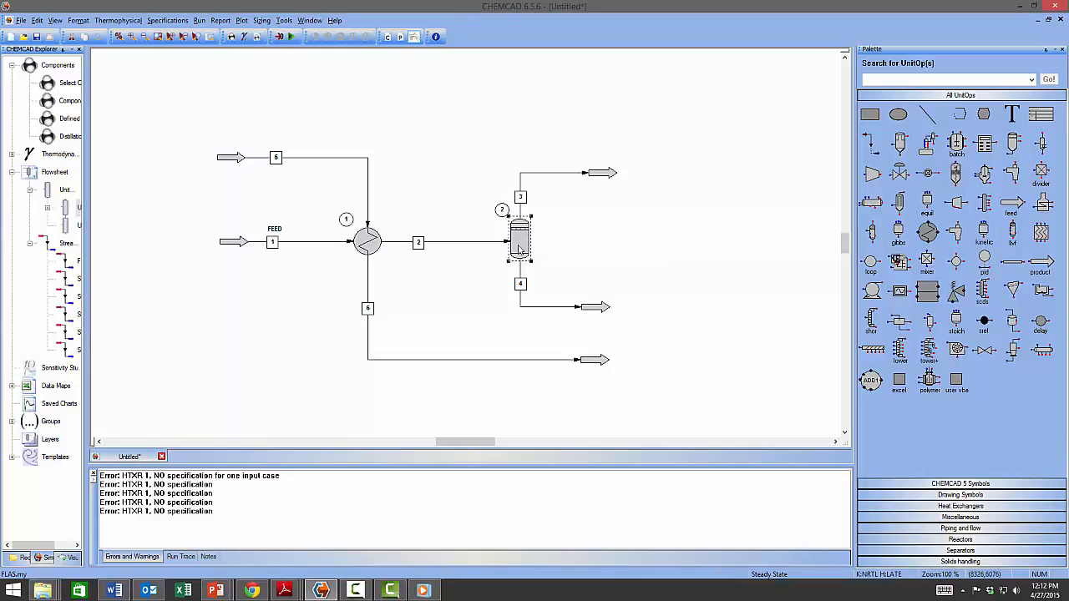
Open the Multipurpose Flash (FLAS) settings for flash drum unit 2.
{"action": "left_click", "coordinate": [520, 248]}
{"action": "double_click", "coordinate": [519, 249]}
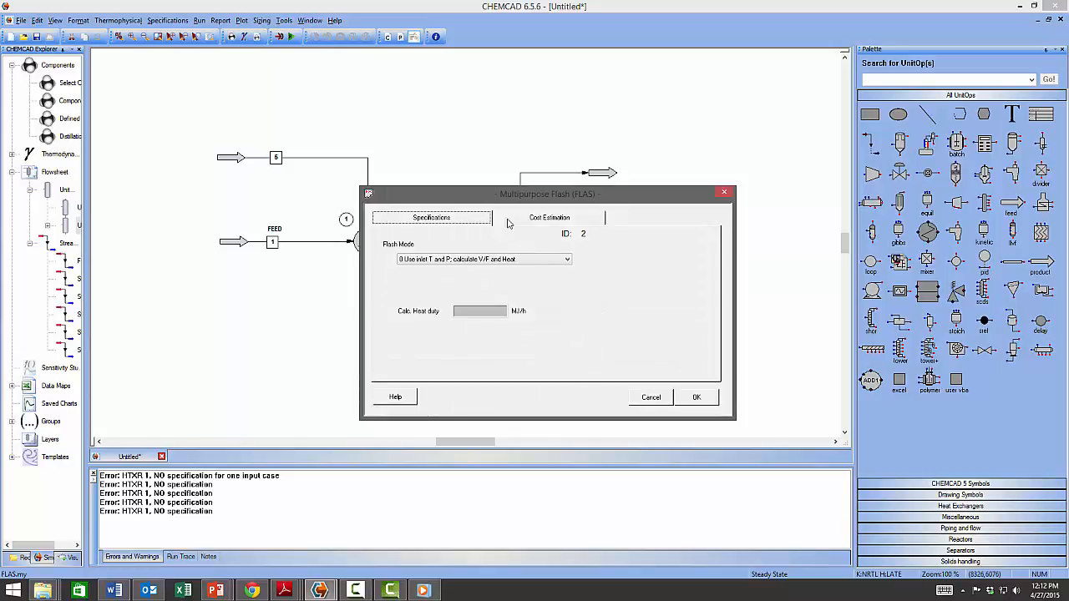
Keep flash mode '0 Use inlet T and P; calculate V/F and Heat' and confirm.
{"action": "left_click", "coordinate": [465, 261]}
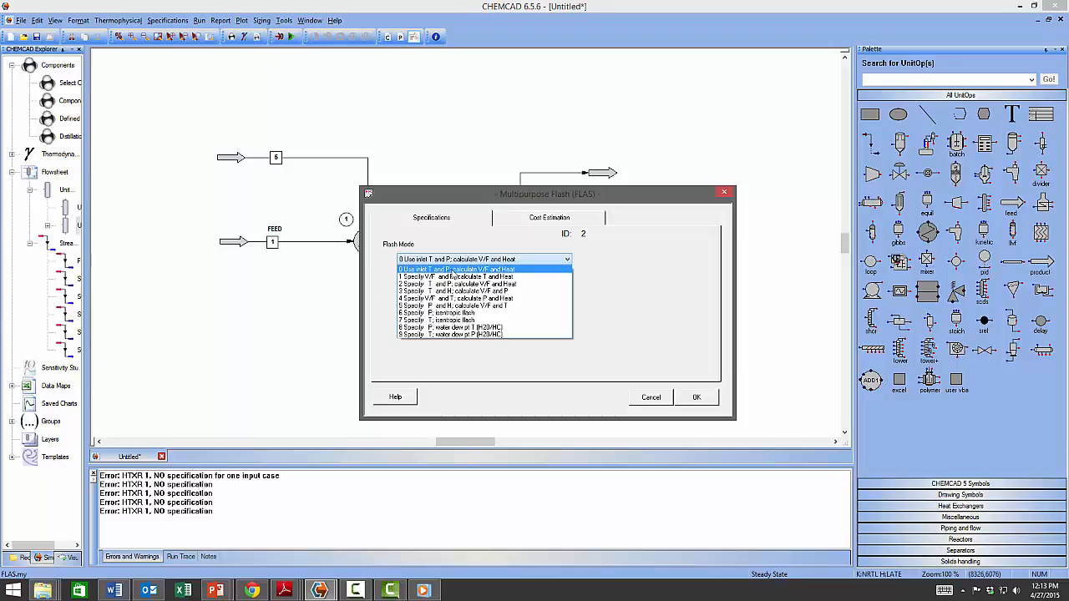
{"action": "left_click", "coordinate": [453, 270]}
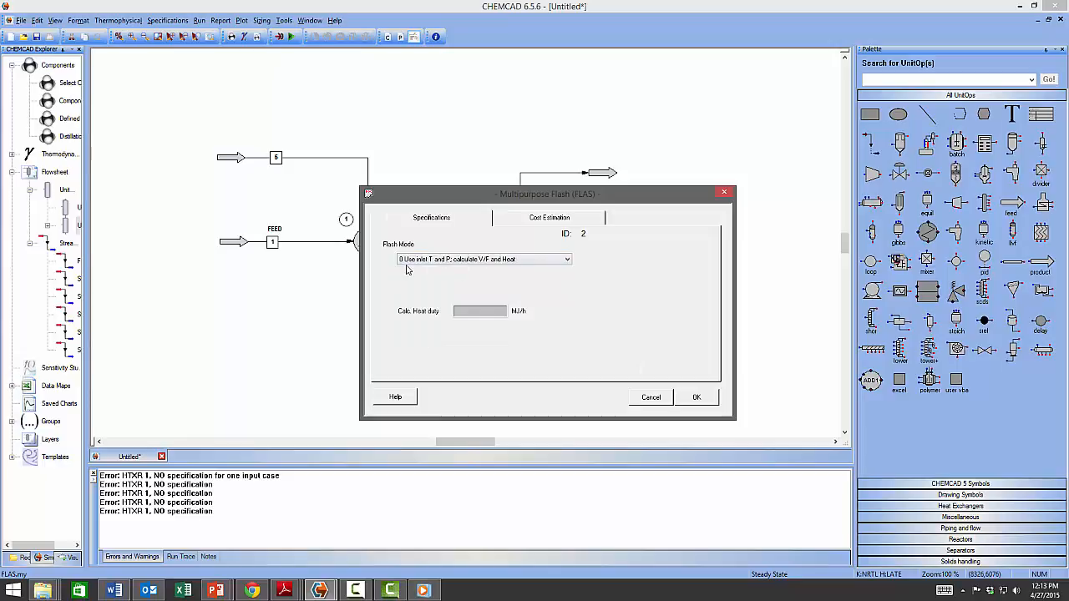
{"action": "left_click", "coordinate": [692, 398]}
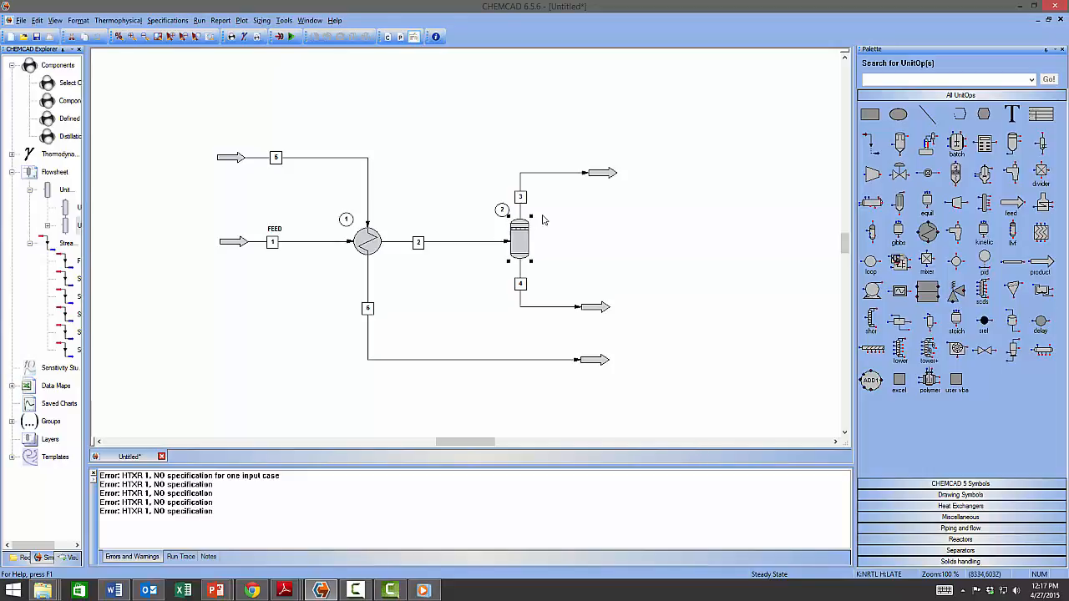
{"action": "left_click", "coordinate": [368, 241]}
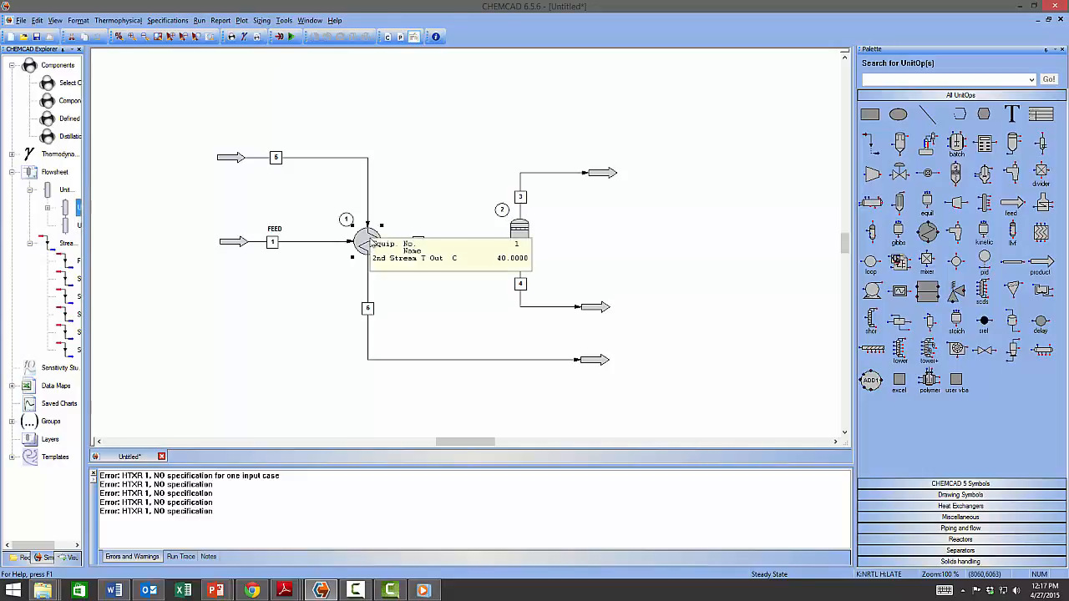
Run heat exchanger unit 1 on its own with Run This UnitOp.
{"action": "right_click", "coordinate": [380, 239]}
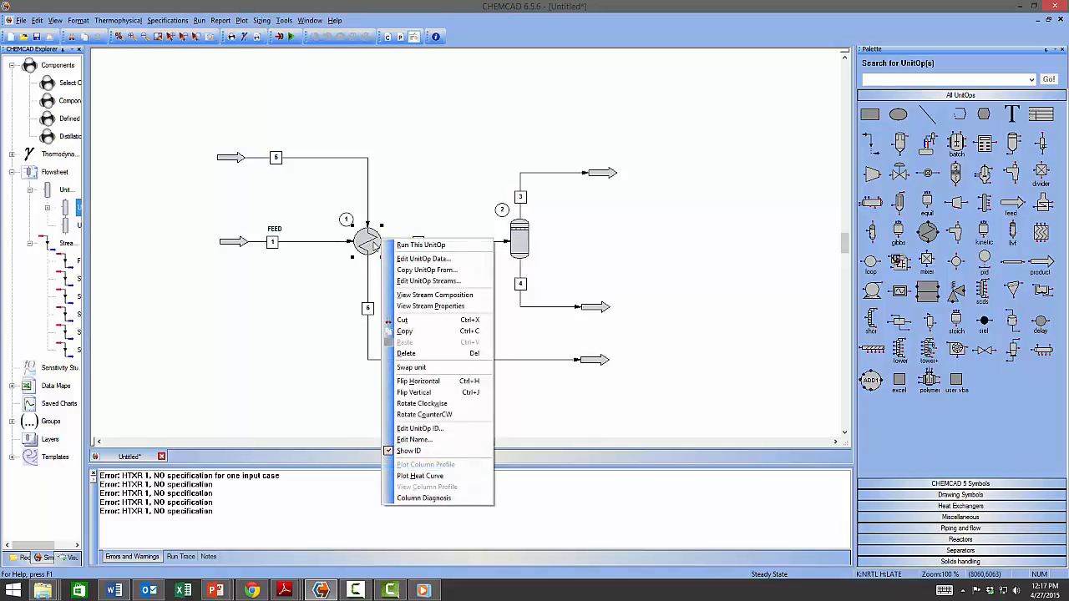
{"action": "left_click", "coordinate": [430, 245]}
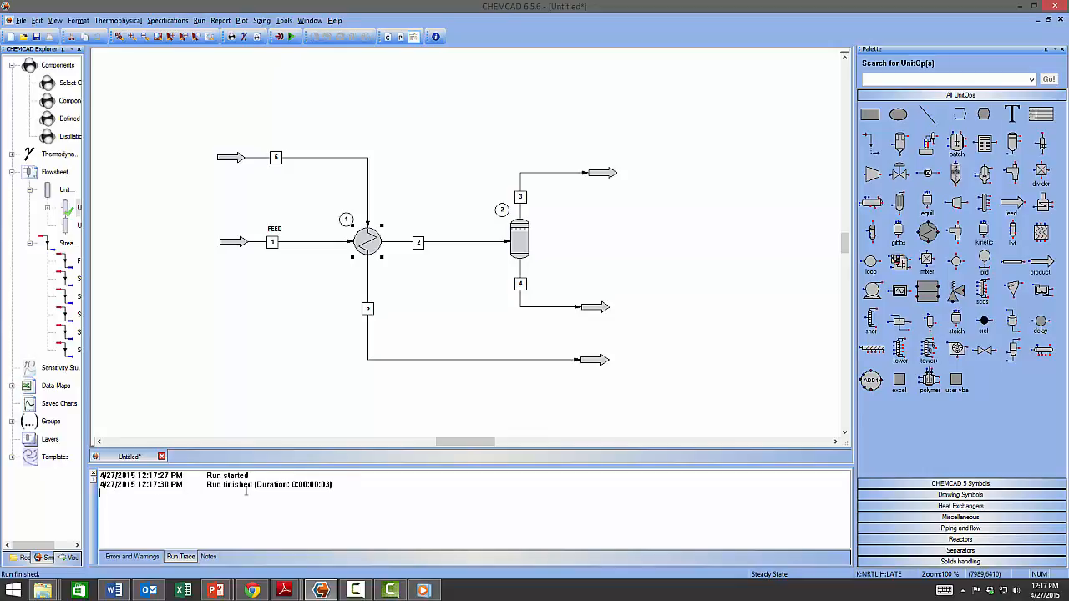
Run flash drum unit 2 on its own with Run This UnitOp.
{"action": "left_click", "coordinate": [519, 242]}
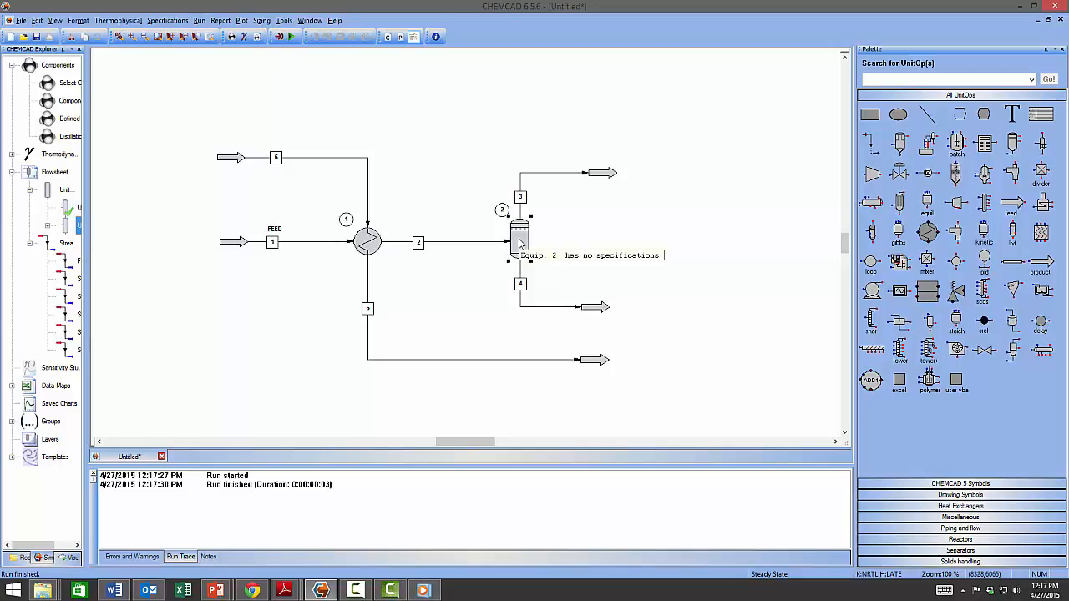
{"action": "right_click", "coordinate": [519, 242]}
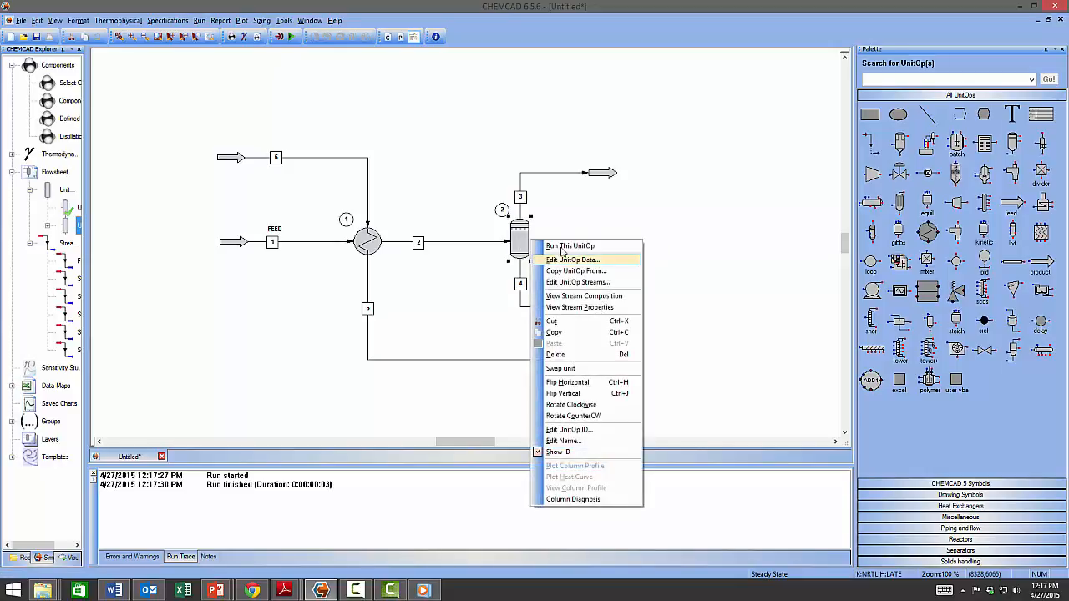
{"action": "left_click", "coordinate": [562, 248]}
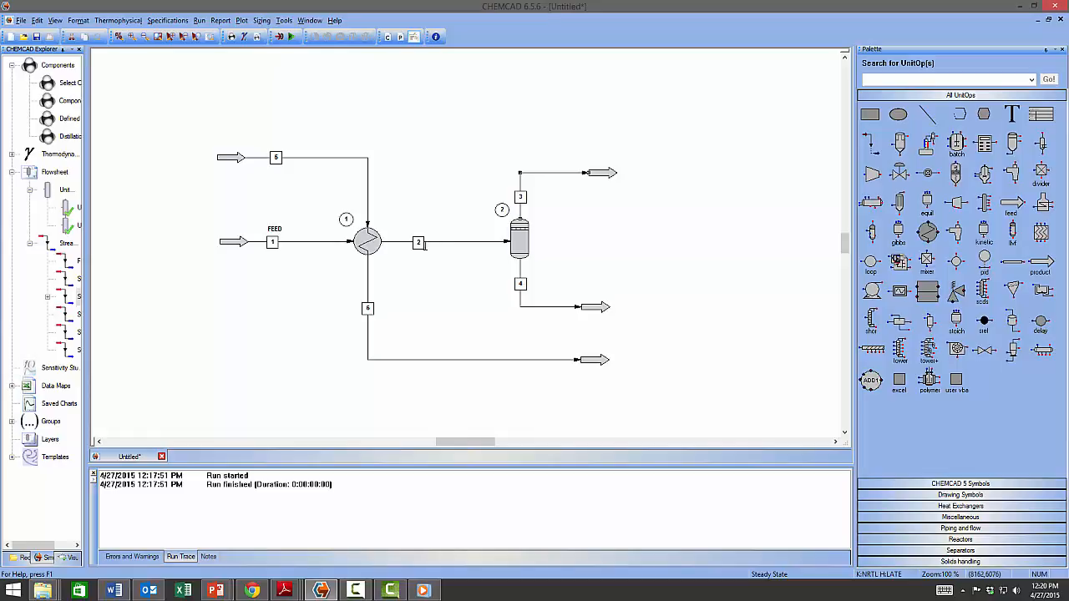
{"action": "mouse_move", "coordinate": [420, 243]}
{"action": "mouse_move", "coordinate": [557, 172]}
{"action": "mouse_move", "coordinate": [538, 306]}
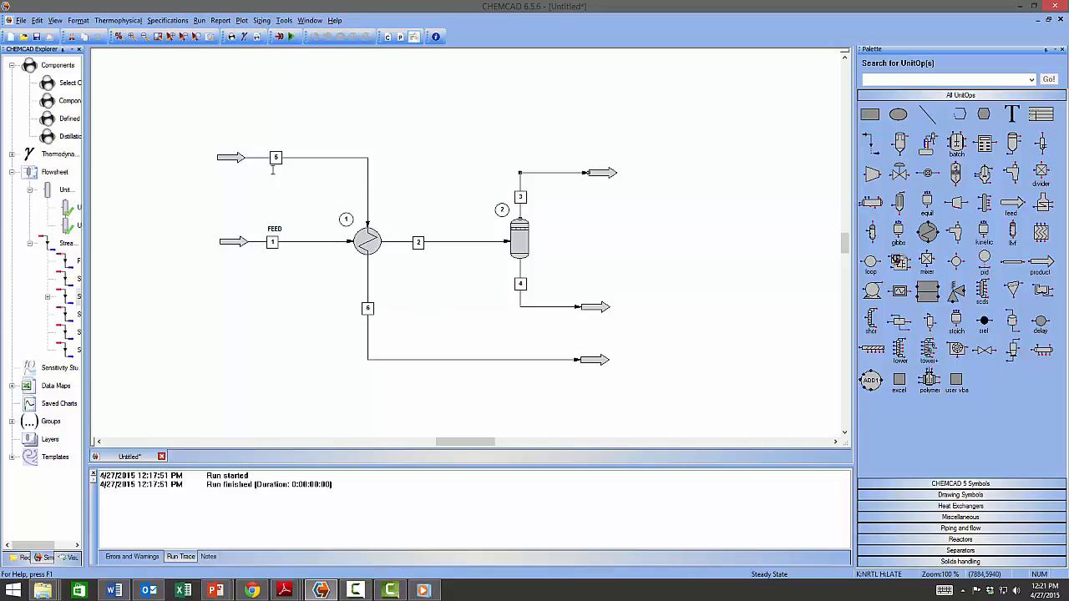
Set stream 5's water flow to 1500 kg/h, flash it, and run the flowsheet.
{"action": "mouse_move", "coordinate": [276, 157]}
{"action": "double_click", "coordinate": [276, 157]}
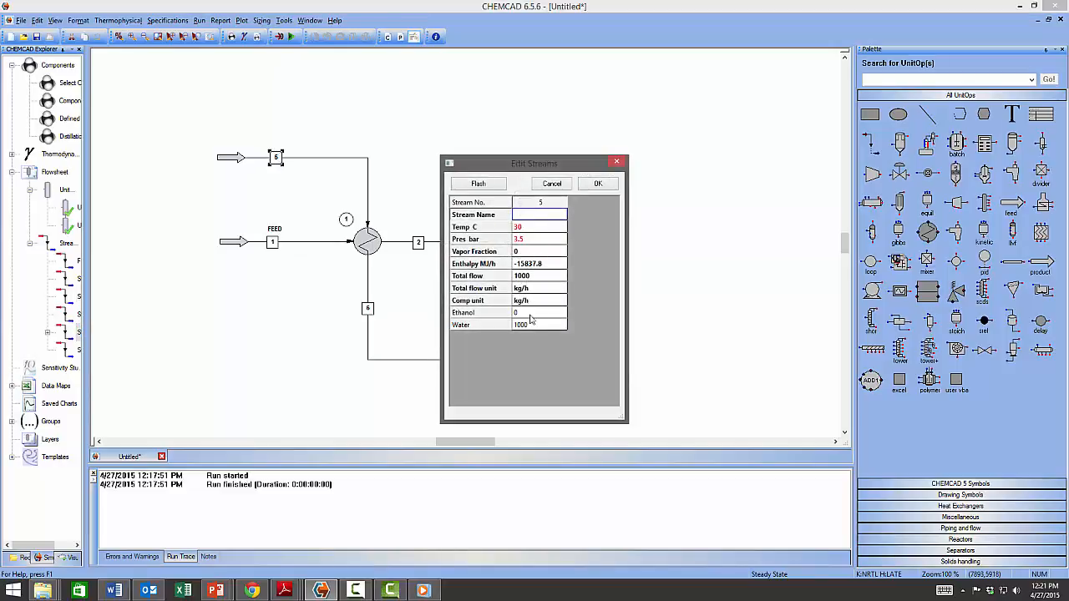
{"action": "left_click", "coordinate": [527, 327]}
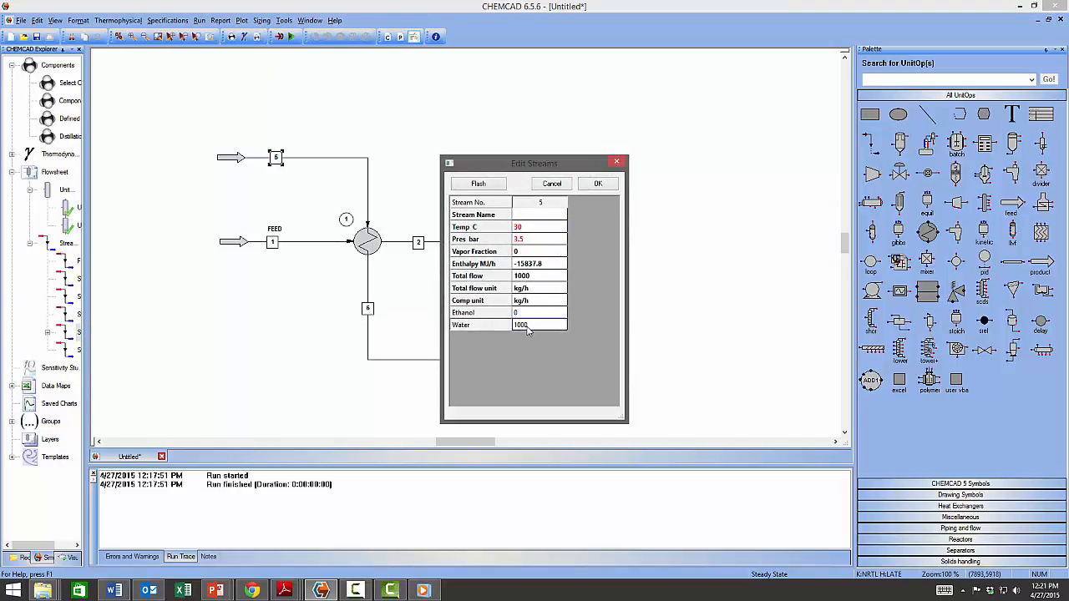
{"action": "key", "text": "BackSpace"}
{"action": "key", "text": "BackSpace"}
{"action": "key", "text": "BackSpace"}
{"action": "key", "text": "BackSpace"}
{"action": "type", "text": "1500"}
{"action": "left_click", "coordinate": [479, 185]}
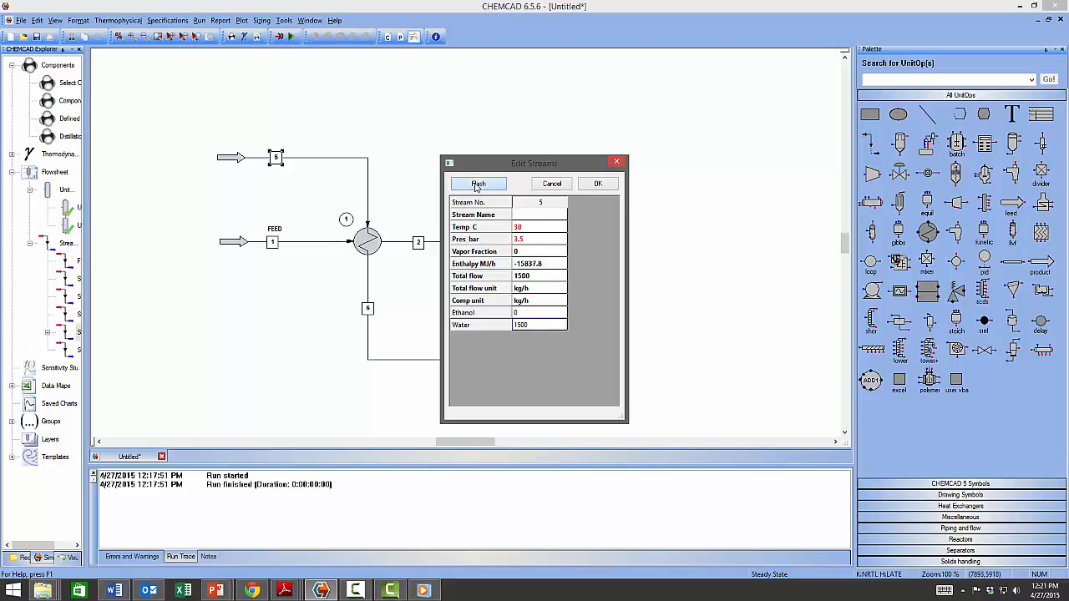
{"action": "left_click", "coordinate": [608, 188]}
{"action": "left_click", "coordinate": [289, 37]}
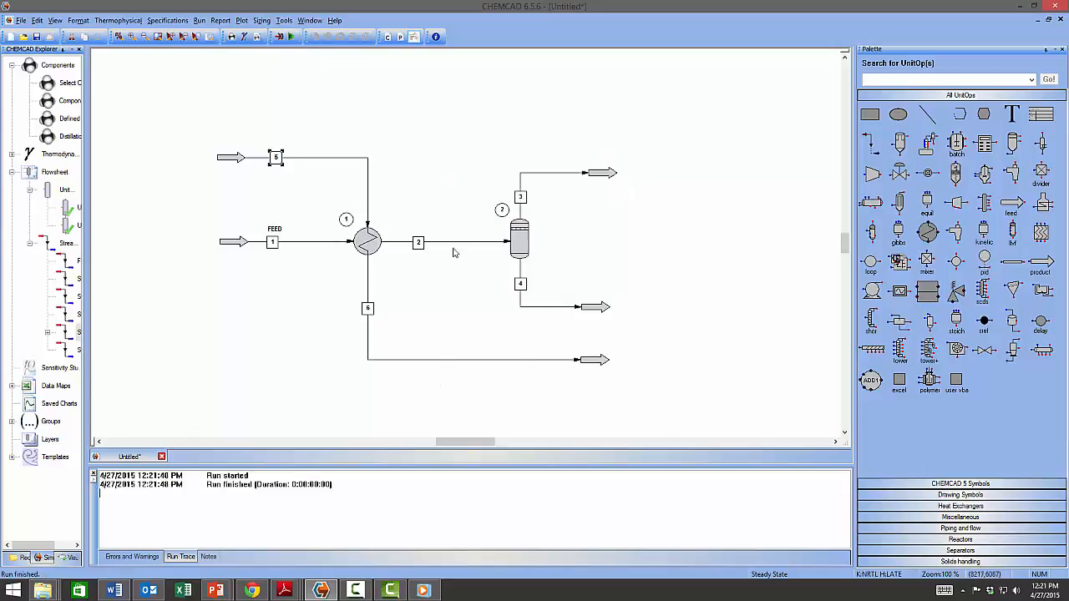
{"action": "mouse_move", "coordinate": [443, 245]}
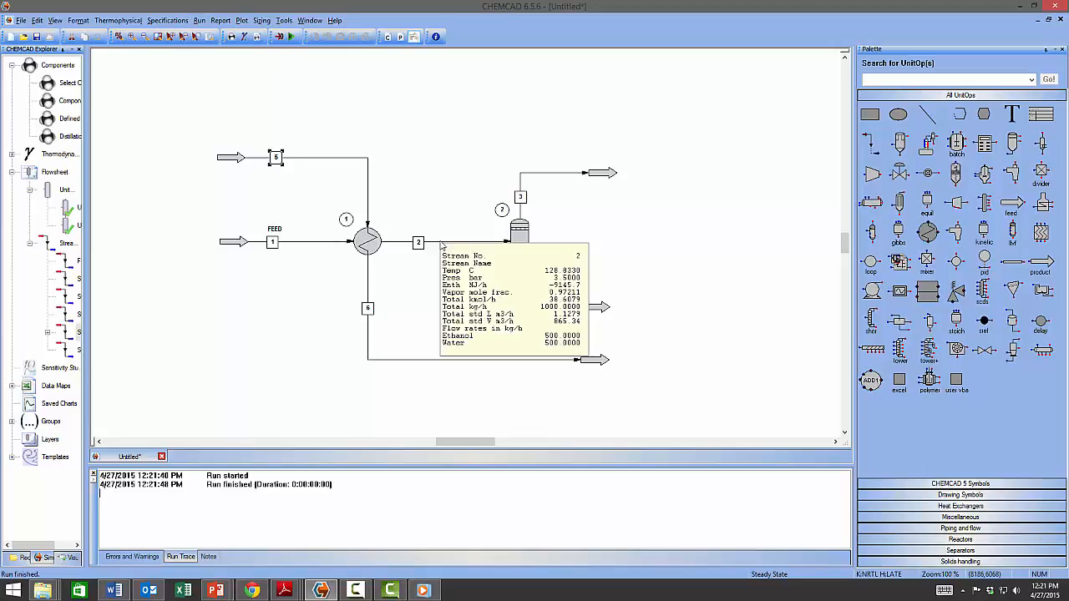
Raise stream 5's water flow to 3000 kg/h and rerun the whole flowsheet.
{"action": "double_click", "coordinate": [281, 161]}
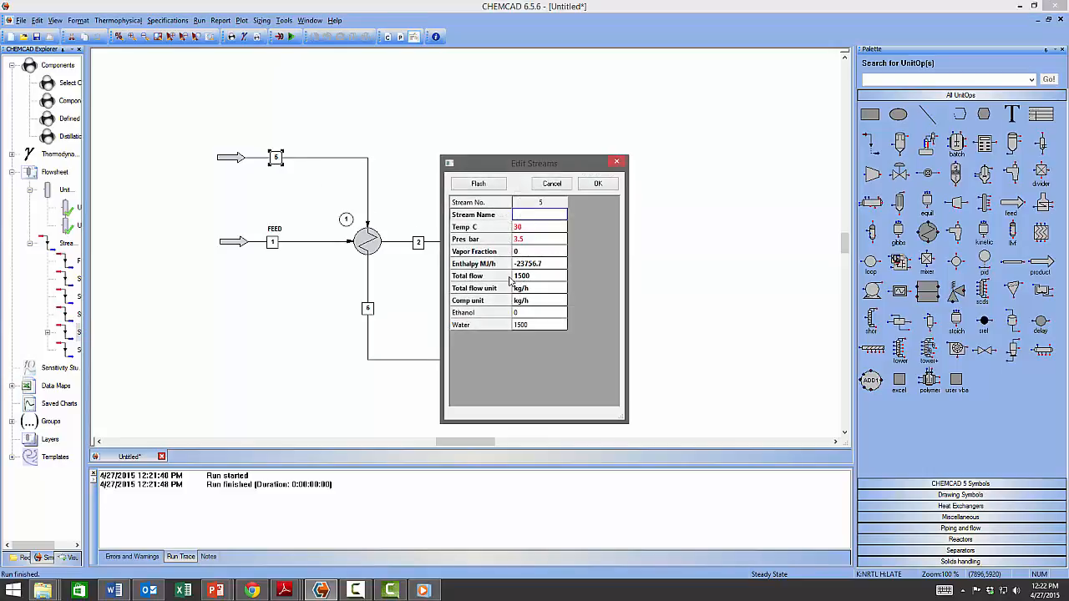
{"action": "left_click", "coordinate": [536, 325]}
{"action": "key", "text": "BackSpace"}
{"action": "key", "text": "BackSpace"}
{"action": "key", "text": "BackSpace"}
{"action": "key", "text": "BackSpace"}
{"action": "type", "text": "3000"}
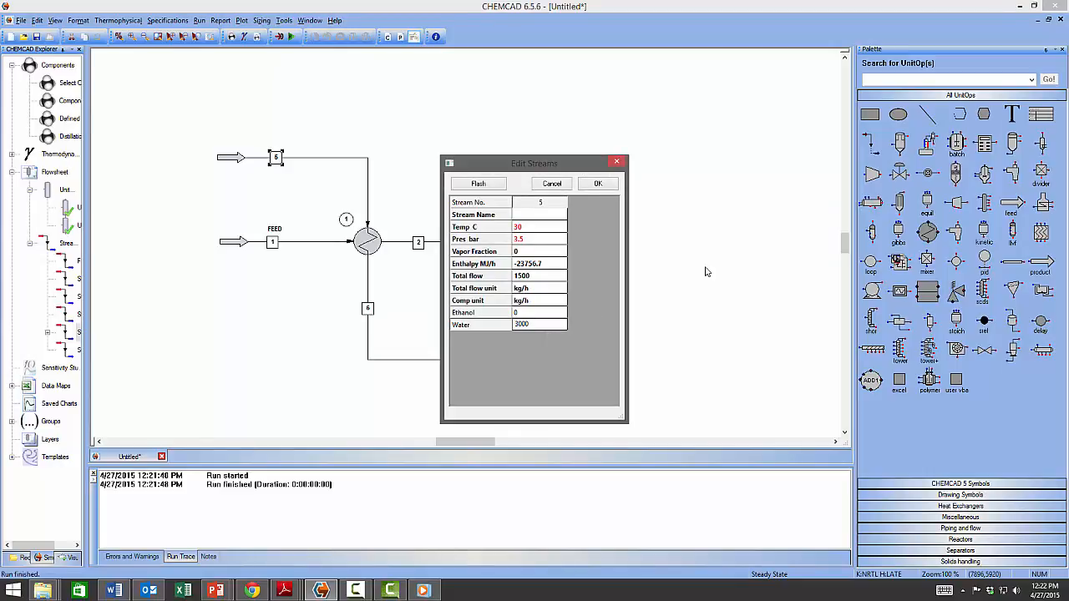
{"action": "left_click", "coordinate": [610, 186]}
{"action": "left_click", "coordinate": [290, 36]}
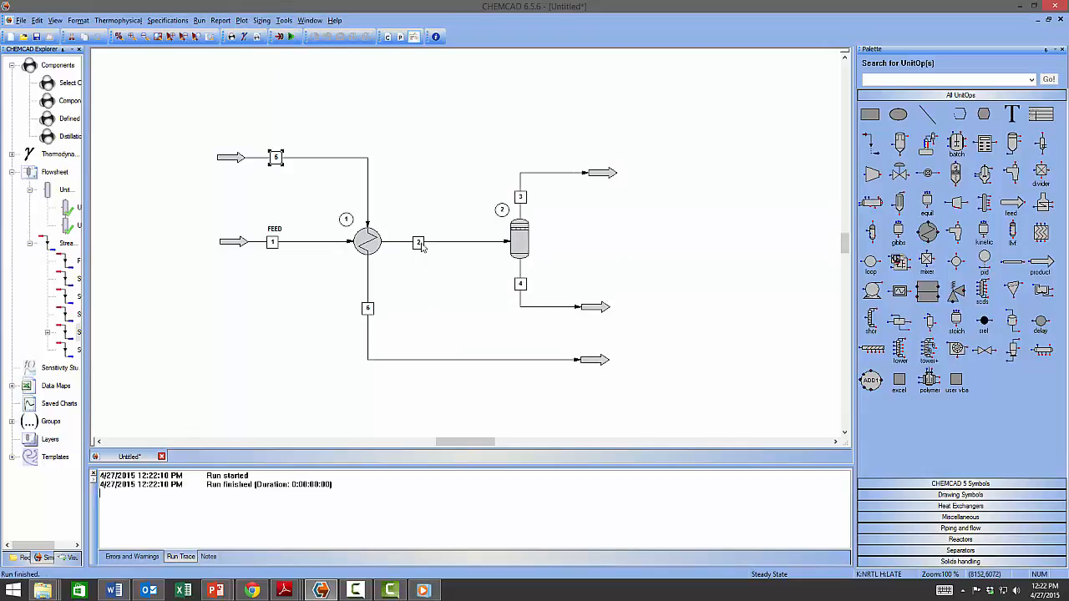
{"action": "mouse_move", "coordinate": [420, 243]}
{"action": "mouse_move", "coordinate": [583, 309]}
{"action": "mouse_move", "coordinate": [368, 256]}
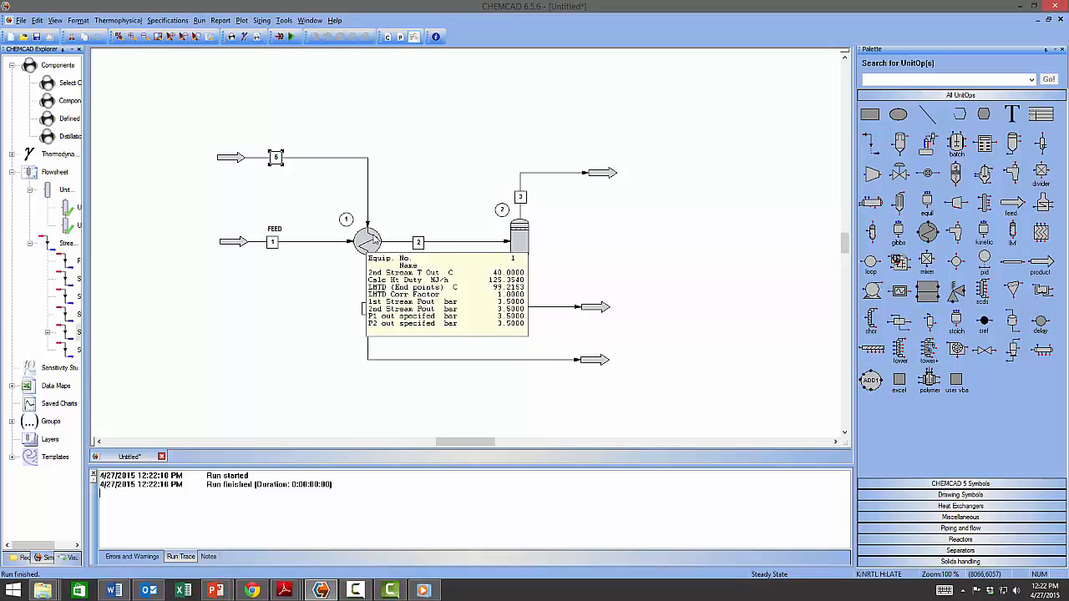
{"action": "double_click", "coordinate": [375, 240]}
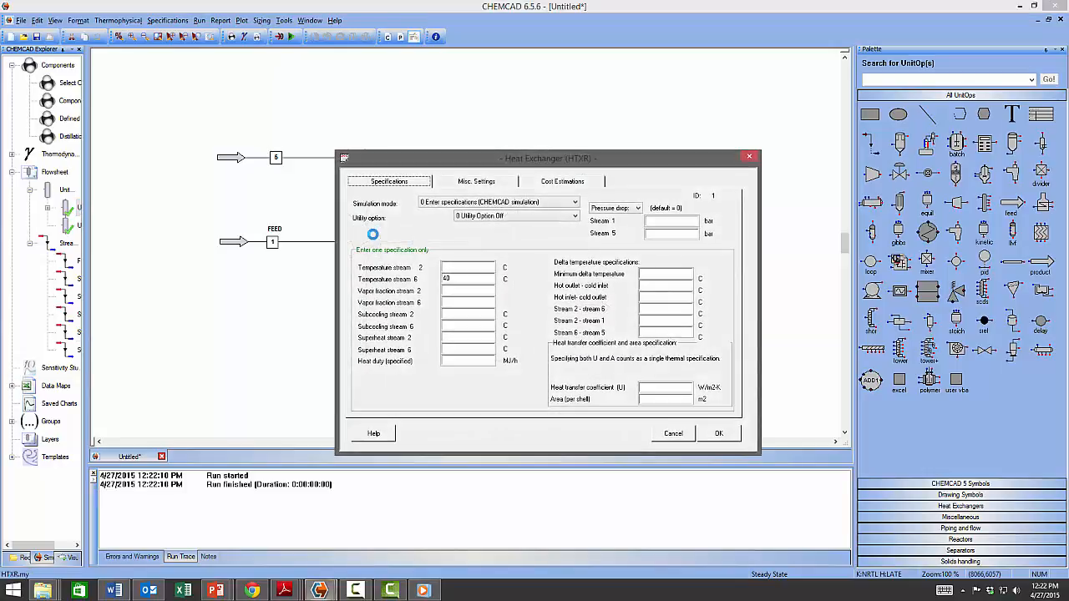
{"action": "left_click", "coordinate": [725, 437]}
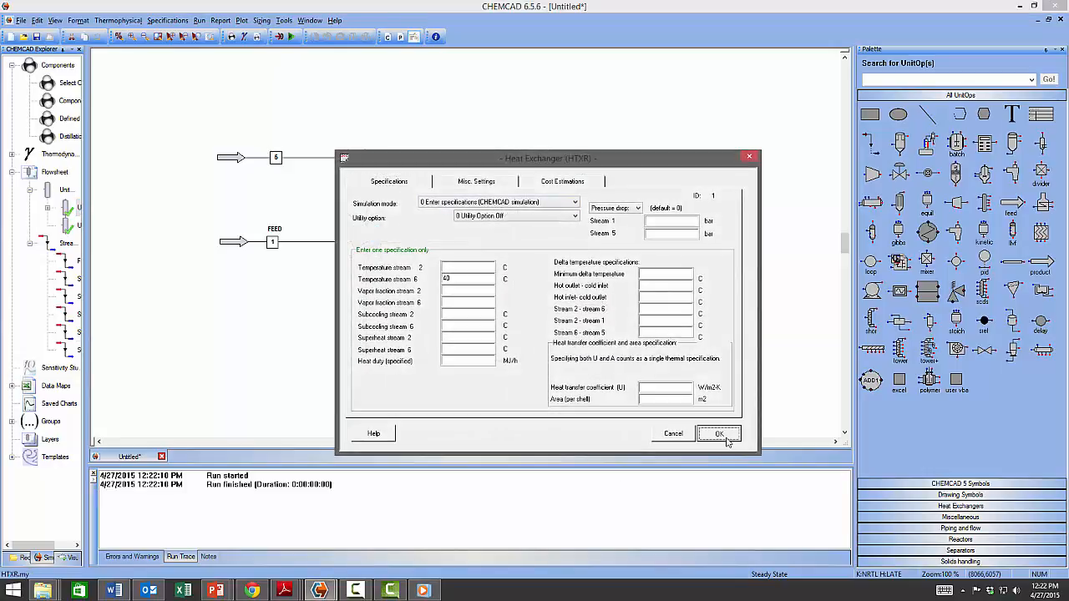
{"action": "mouse_move", "coordinate": [360, 242]}
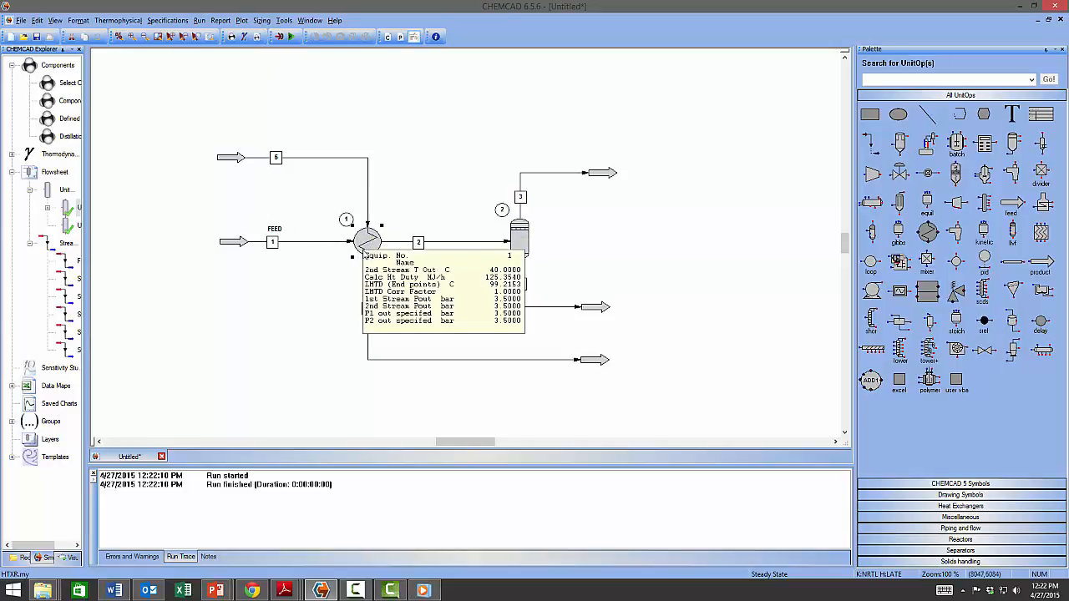
{"action": "left_click", "coordinate": [517, 246]}
{"action": "mouse_move", "coordinate": [518, 247]}
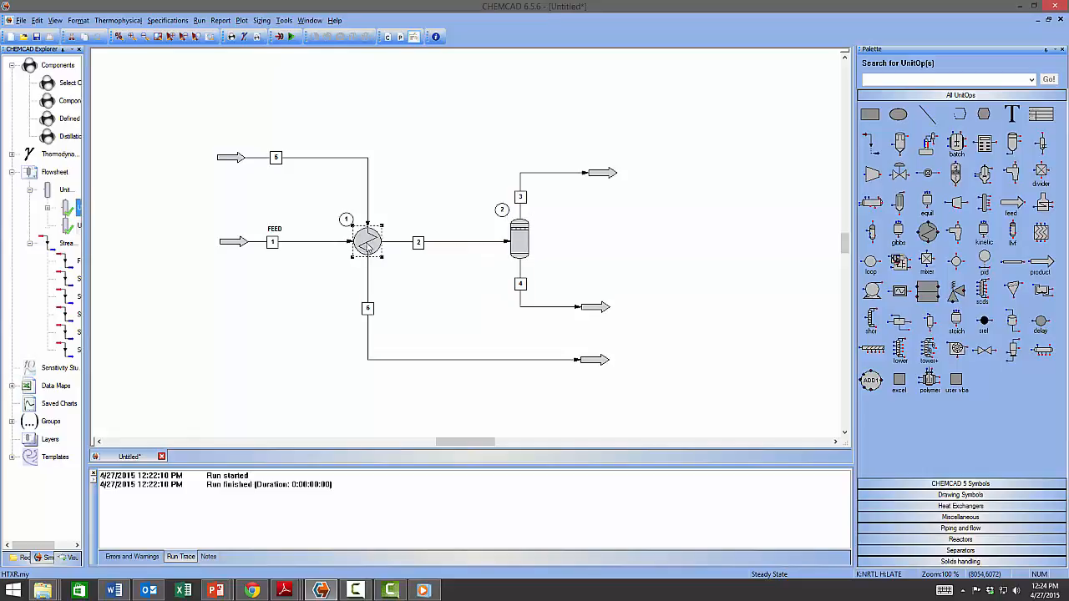
{"action": "double_click", "coordinate": [368, 245]}
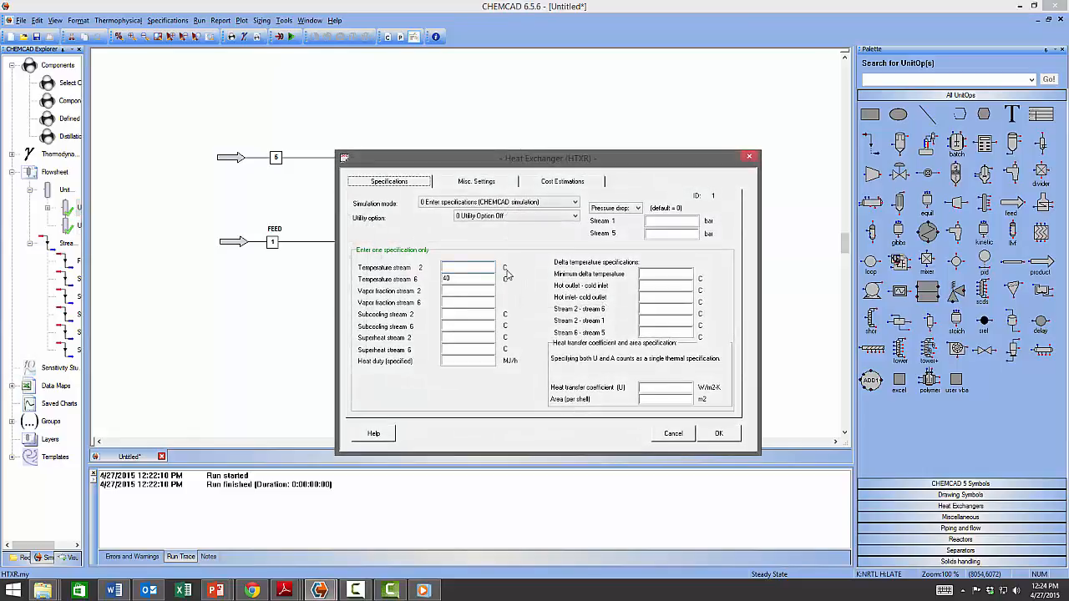
Set the exchanger to '1 Calculate flow of stream 5' with stream 2 at 120 °C, then rerun all.
{"action": "left_click", "coordinate": [515, 217]}
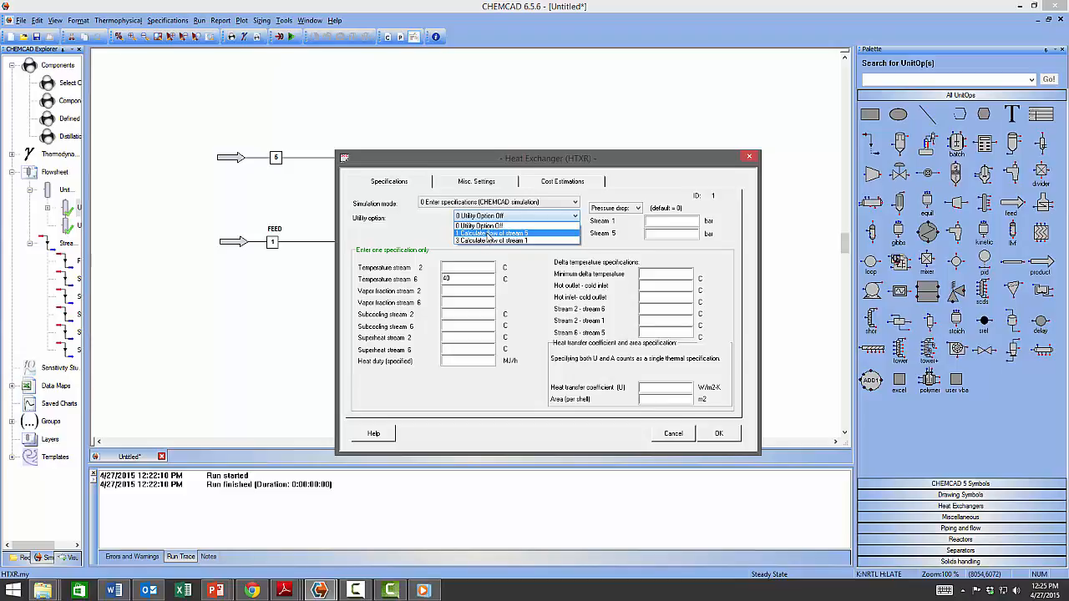
{"action": "left_click", "coordinate": [487, 234]}
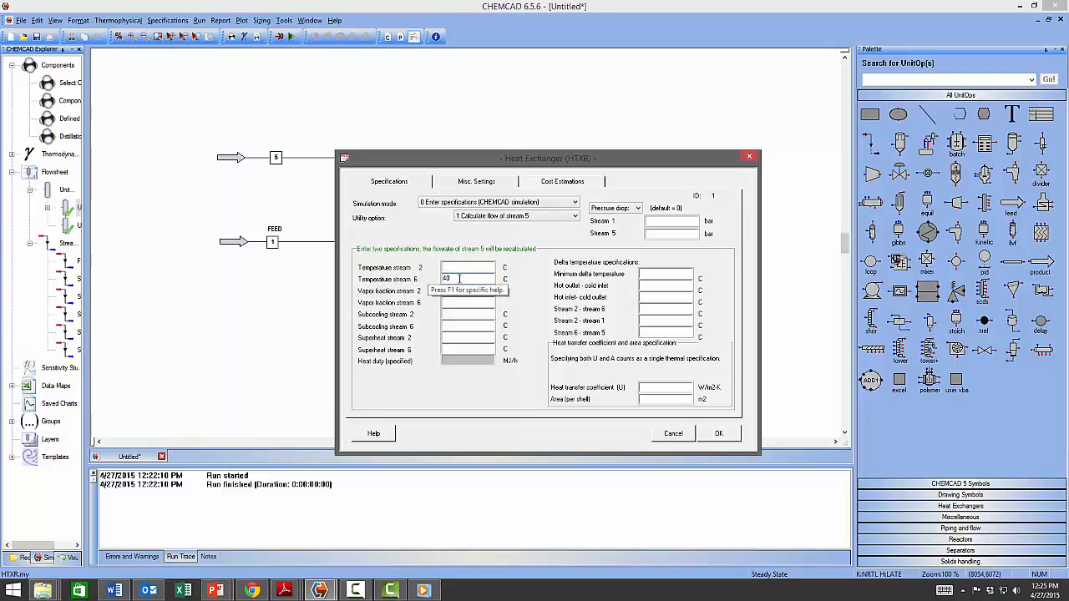
{"action": "left_click", "coordinate": [458, 267]}
{"action": "type", "text": "120"}
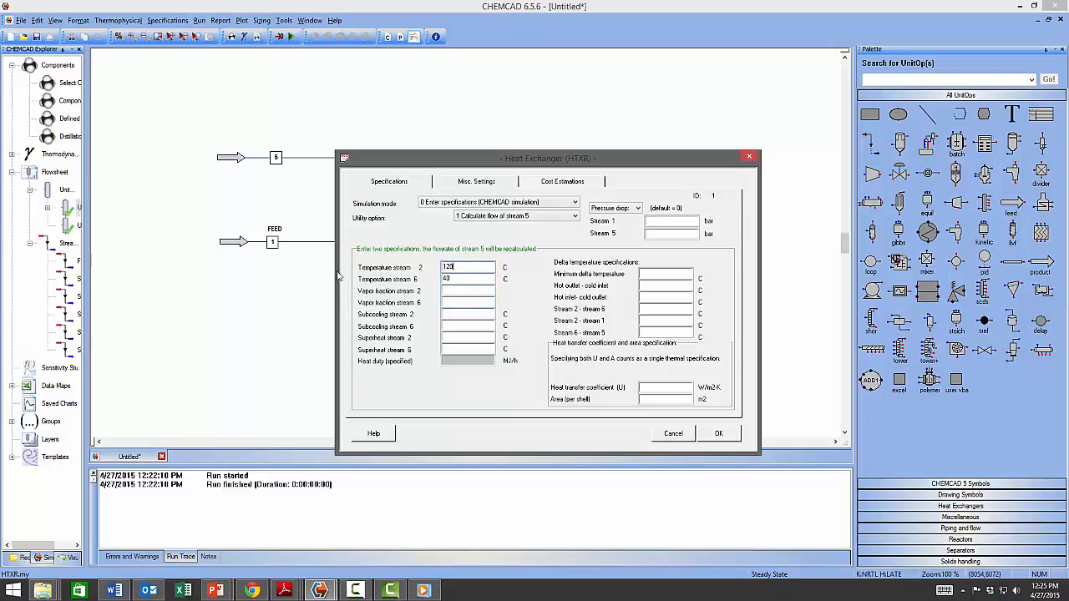
{"action": "left_click", "coordinate": [723, 435]}
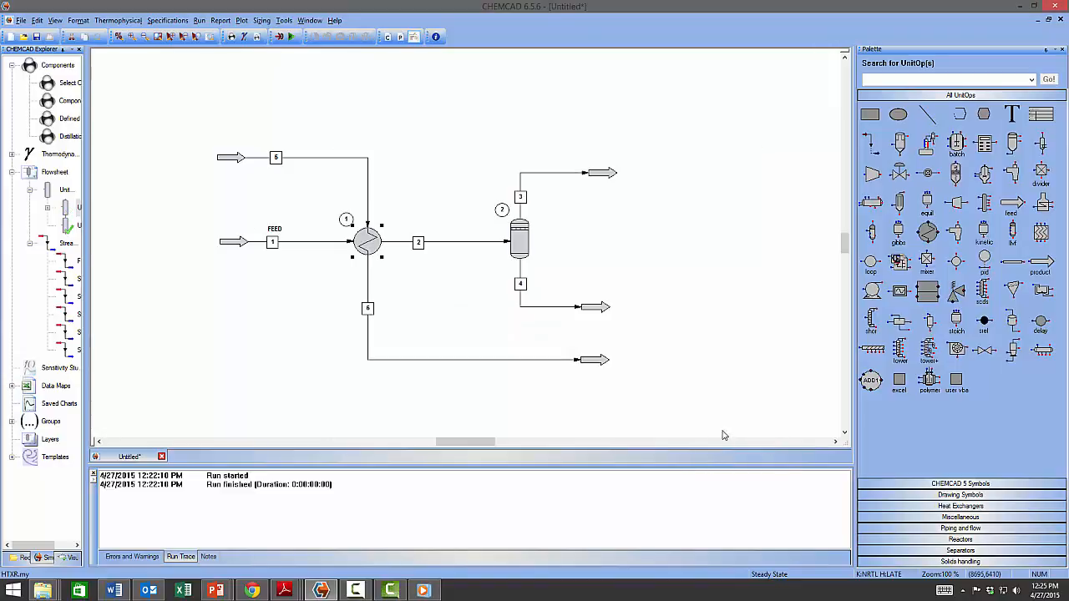
{"action": "left_click", "coordinate": [291, 37]}
{"action": "mouse_move", "coordinate": [418, 242]}
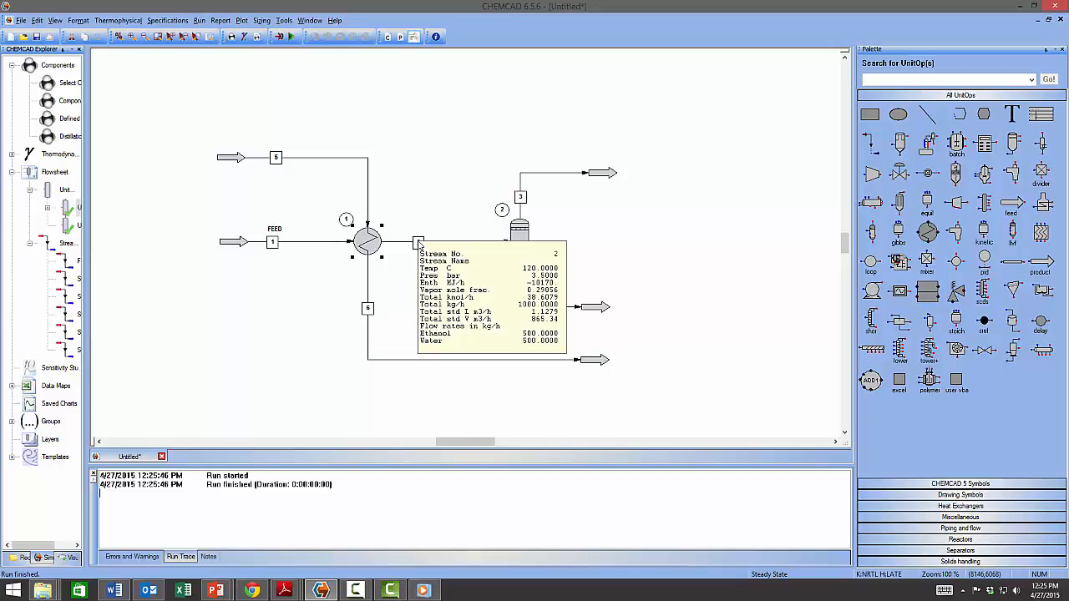
{"action": "mouse_move", "coordinate": [289, 161]}
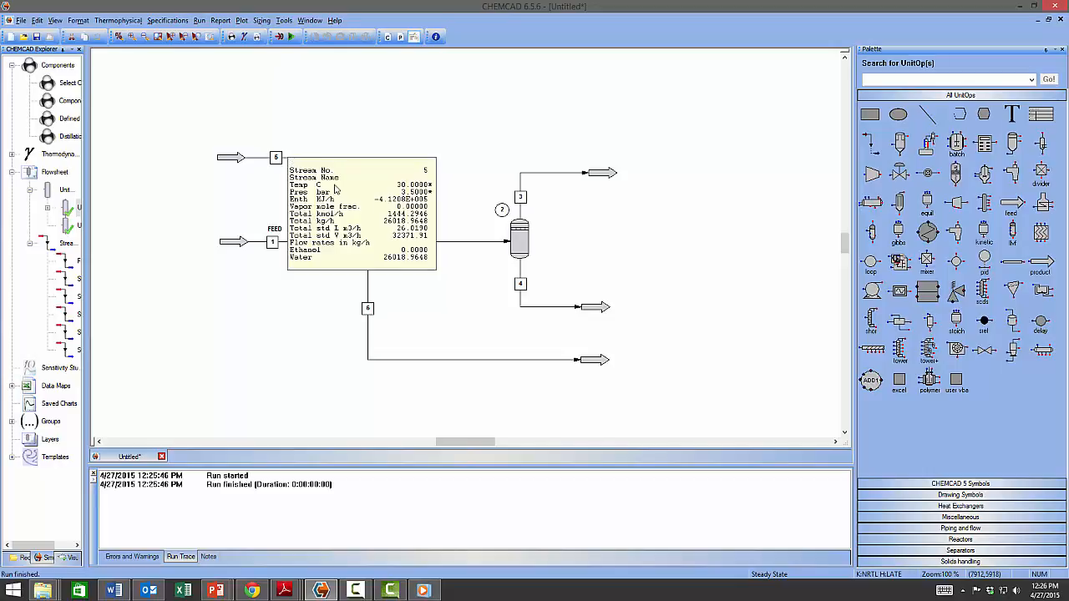
{"action": "left_click", "coordinate": [594, 178]}
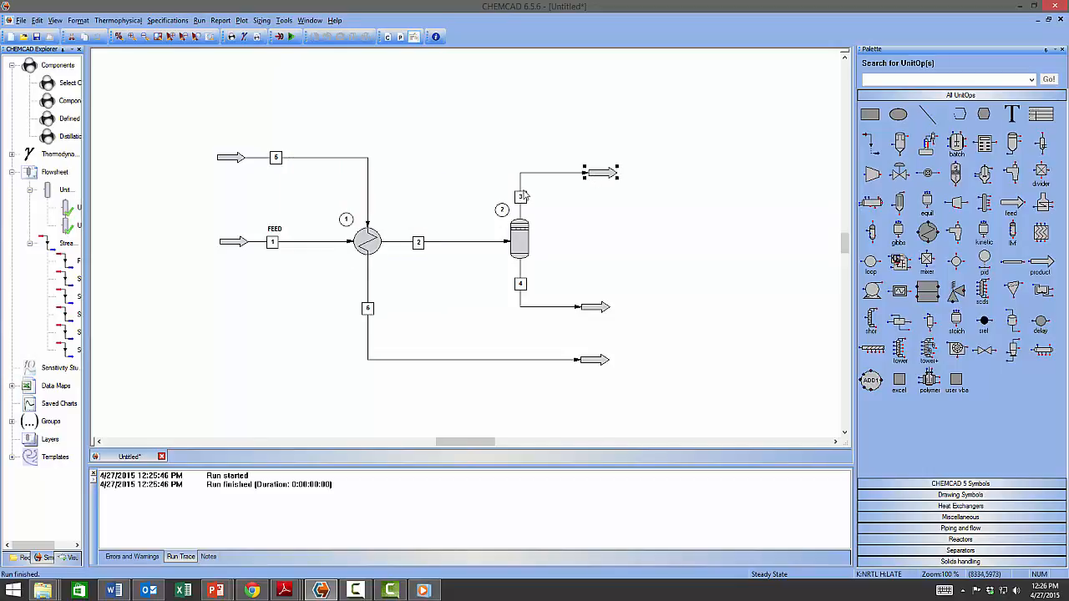
{"action": "mouse_move", "coordinate": [524, 196]}
{"action": "mouse_move", "coordinate": [584, 309]}
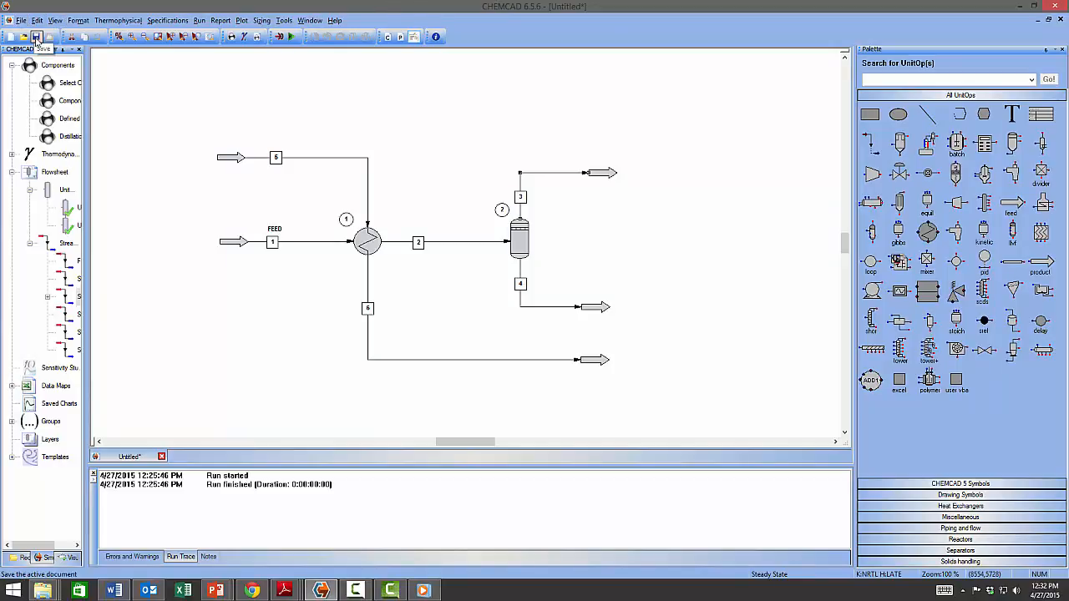
Save the untitled flowsheet with File > Save under the name 'CHEMCAD Module 1'.
{"action": "left_click", "coordinate": [21, 20]}
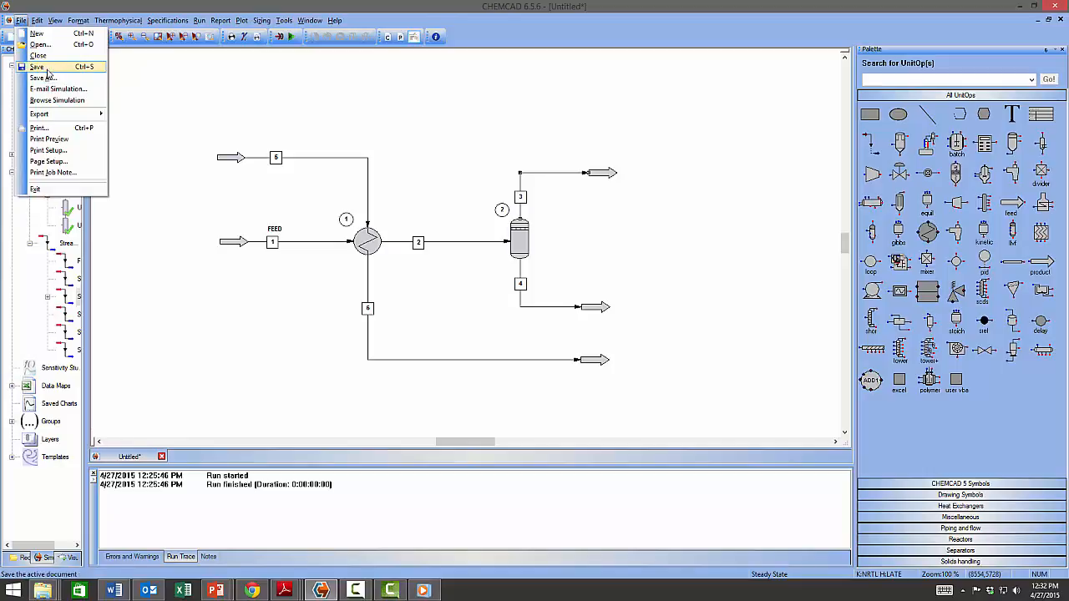
{"action": "left_click", "coordinate": [68, 4]}
{"action": "left_click", "coordinate": [37, 37]}
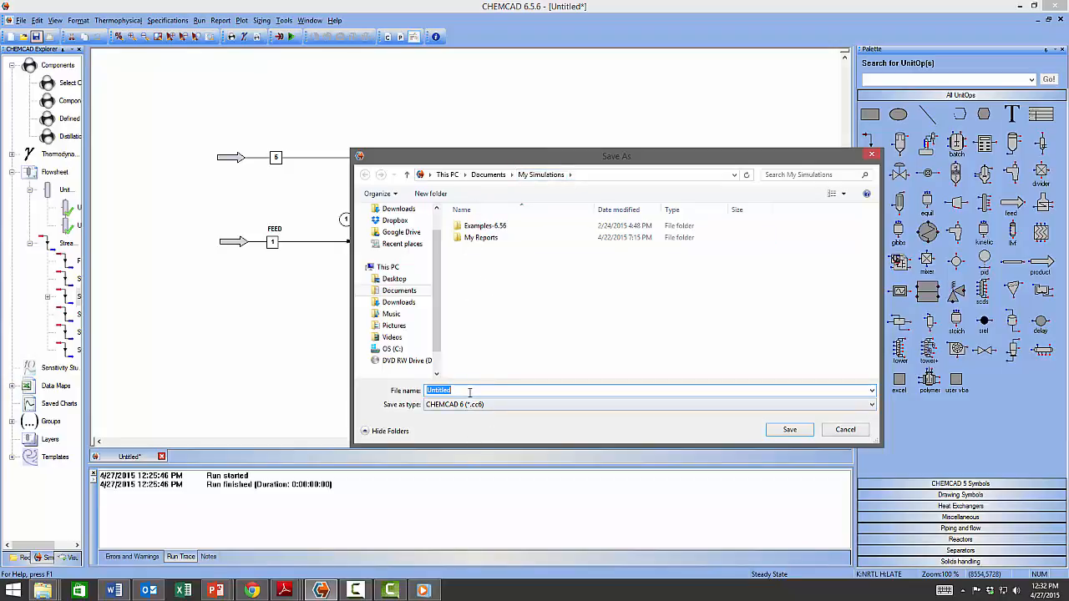
{"action": "type", "text": "C"}
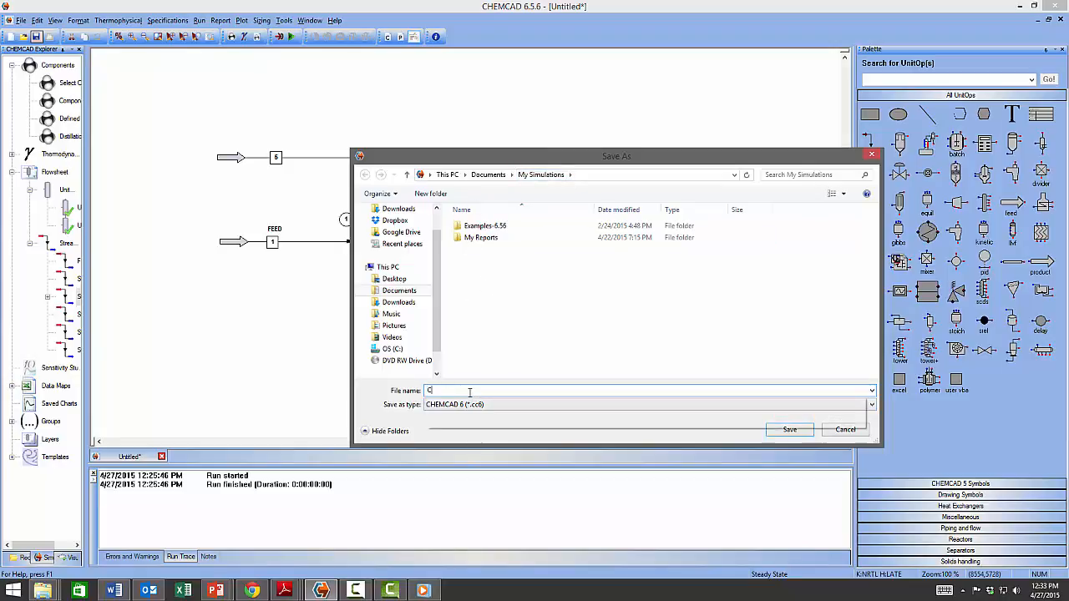
{"action": "type", "text": "HEMCAD Module"}
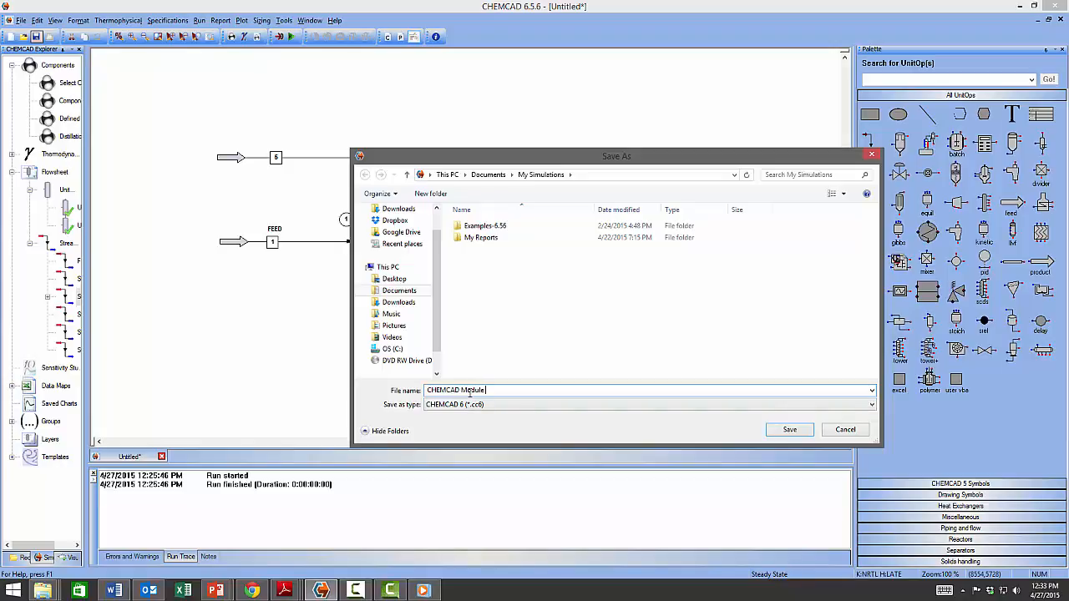
{"action": "type", "text": "1 Epison"}
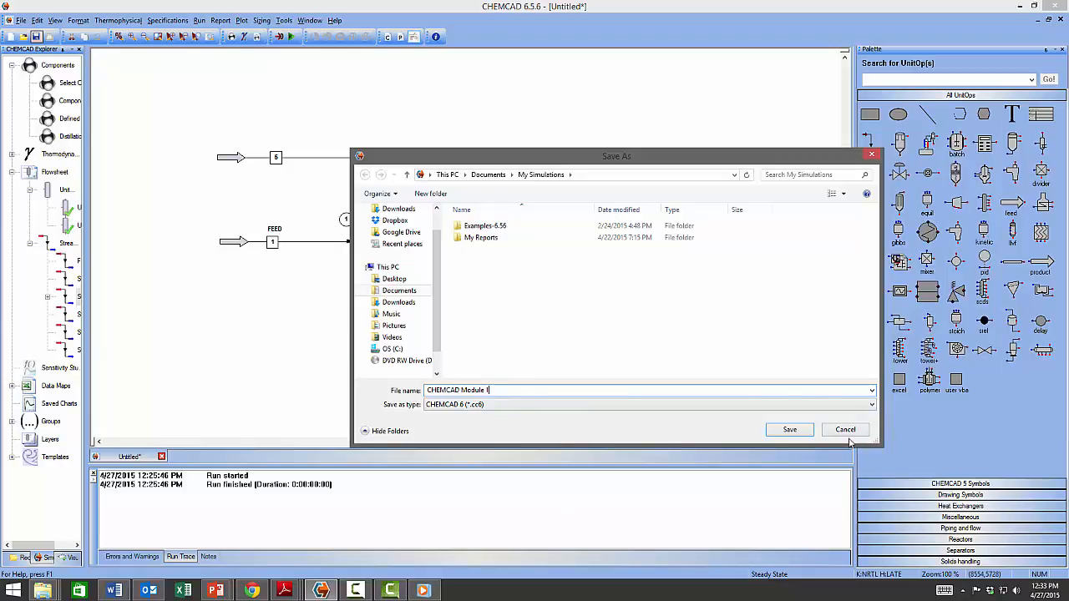
{"action": "left_click", "coordinate": [790, 431]}
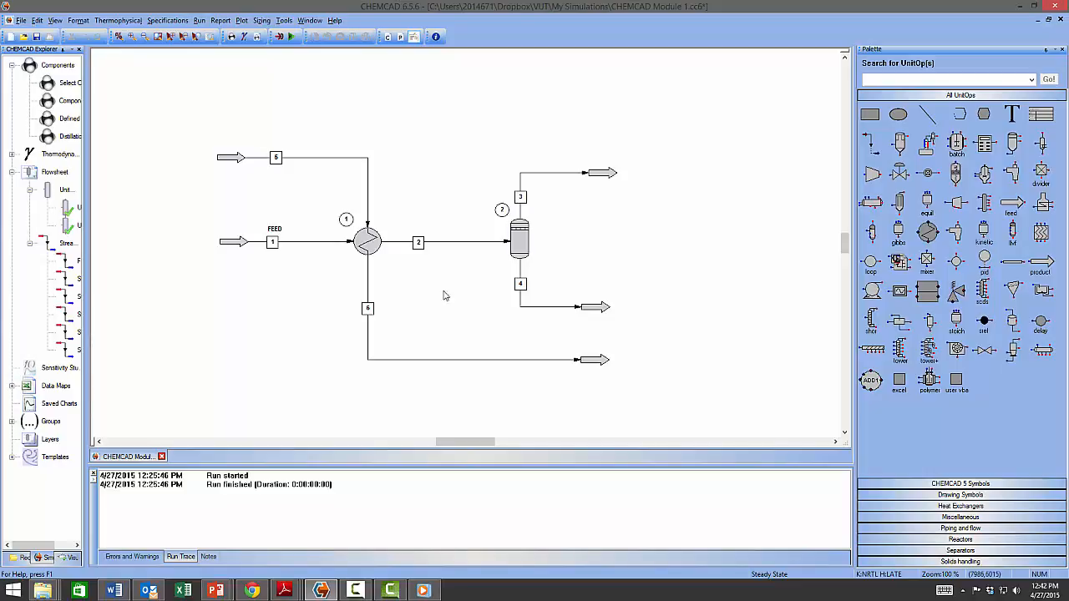
{"action": "left_click", "coordinate": [220, 21]}
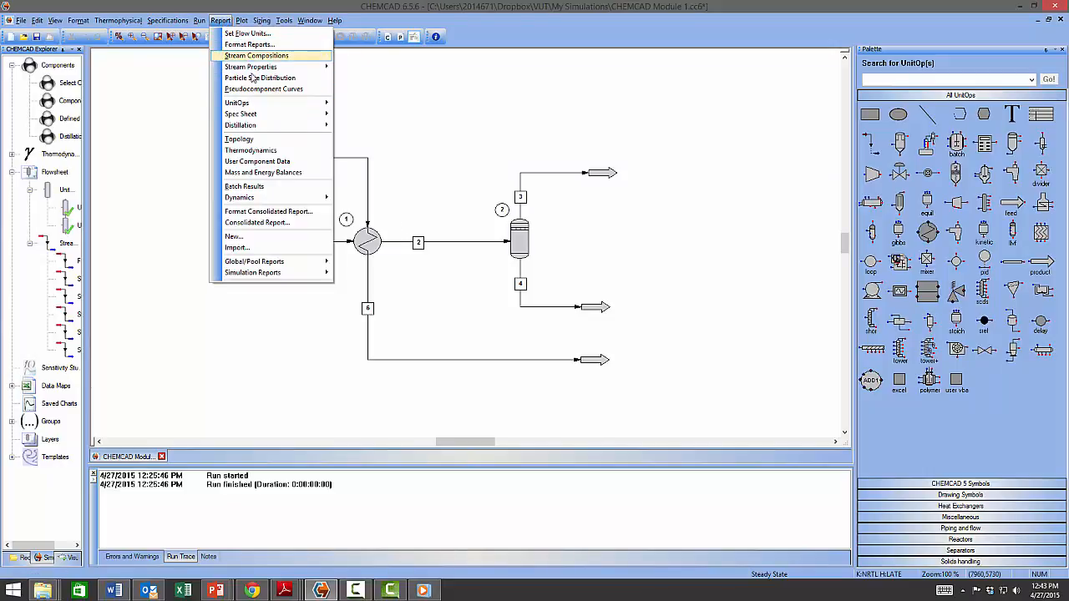
{"action": "mouse_move", "coordinate": [250, 59]}
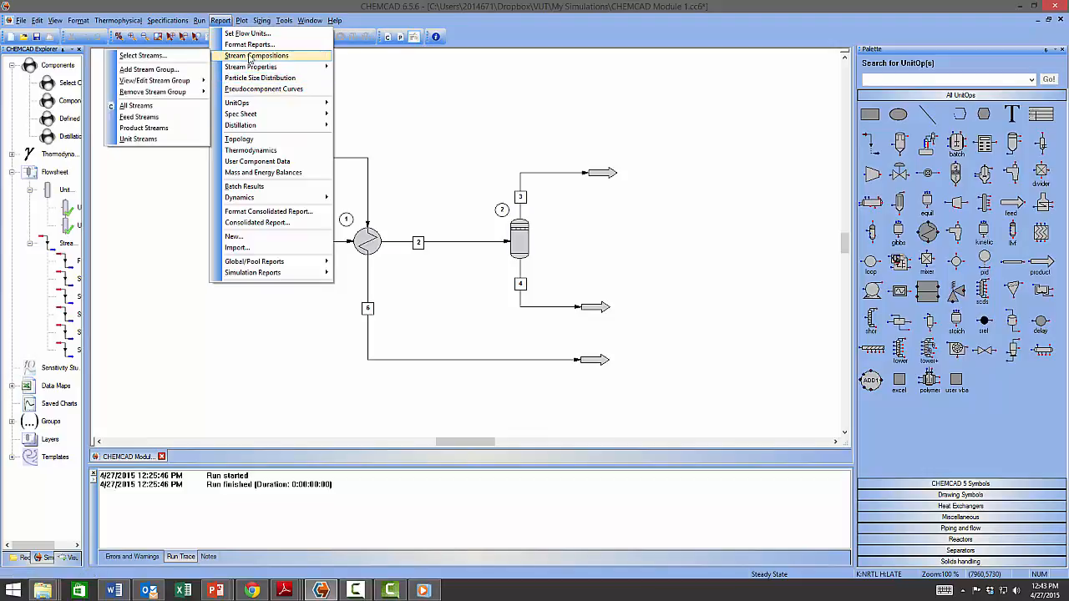
{"action": "left_click", "coordinate": [220, 23]}
{"action": "left_click", "coordinate": [220, 23]}
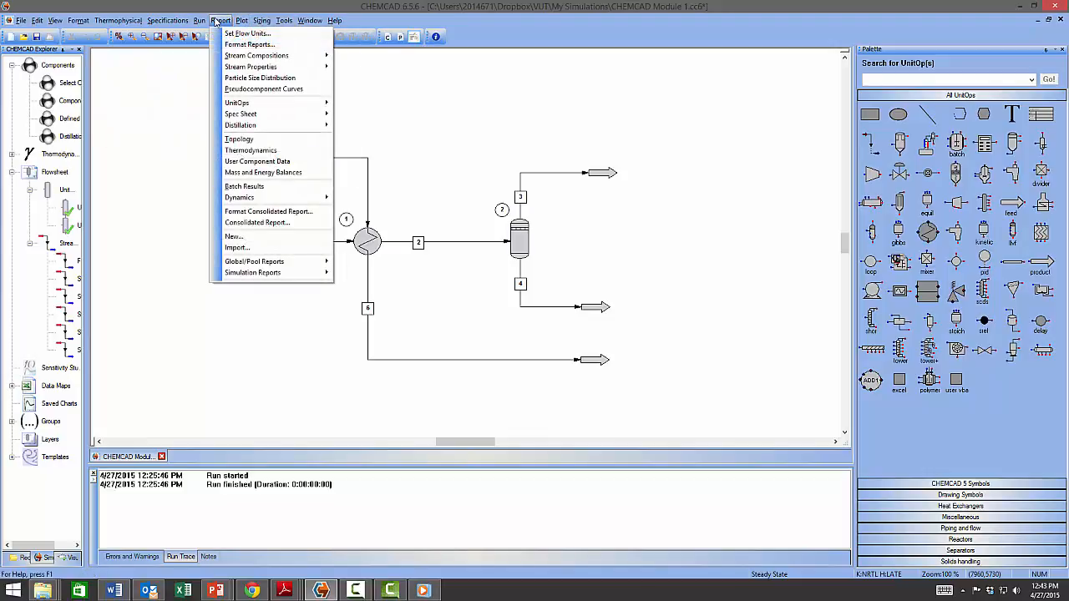
{"action": "mouse_move", "coordinate": [237, 56]}
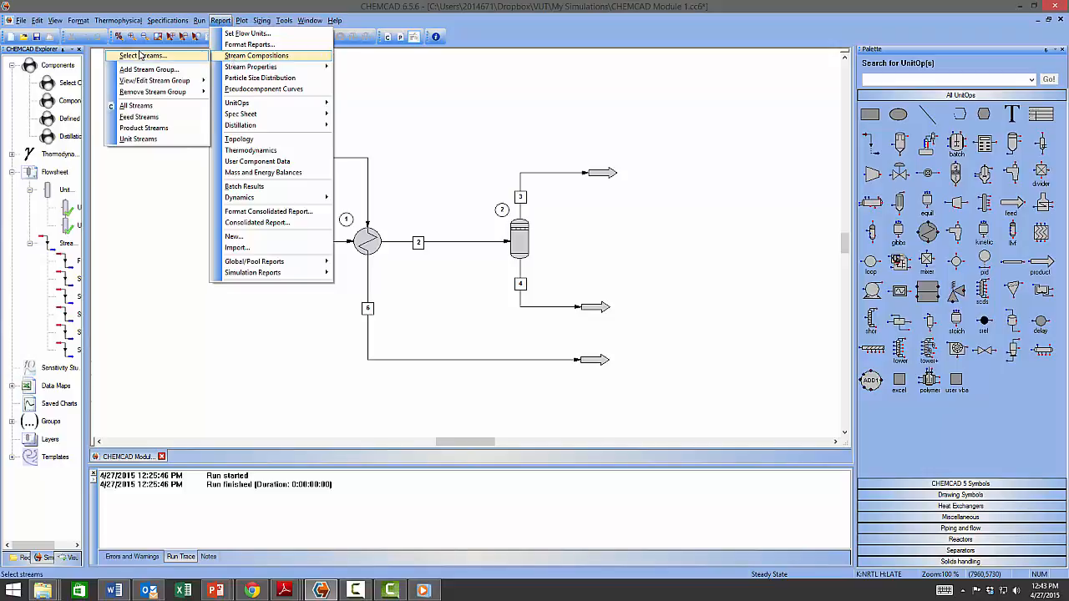
{"action": "left_click", "coordinate": [149, 110]}
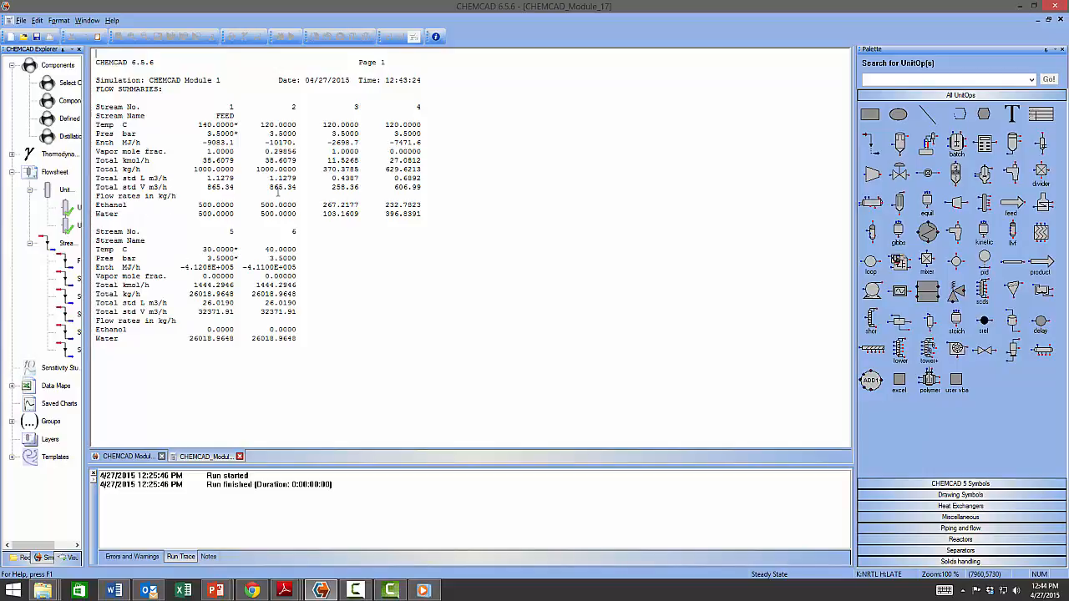
{"action": "left_click", "coordinate": [240, 456]}
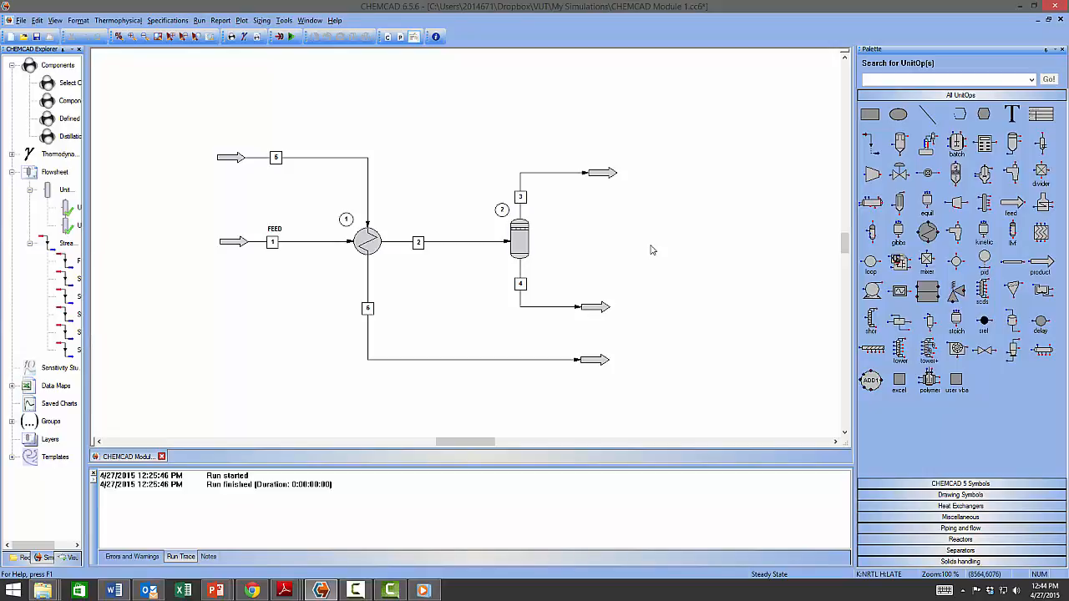
Select heat exchanger unit 1 and browse the available heat exchanger types.
{"action": "left_click", "coordinate": [372, 243]}
{"action": "mouse_move", "coordinate": [374, 244]}
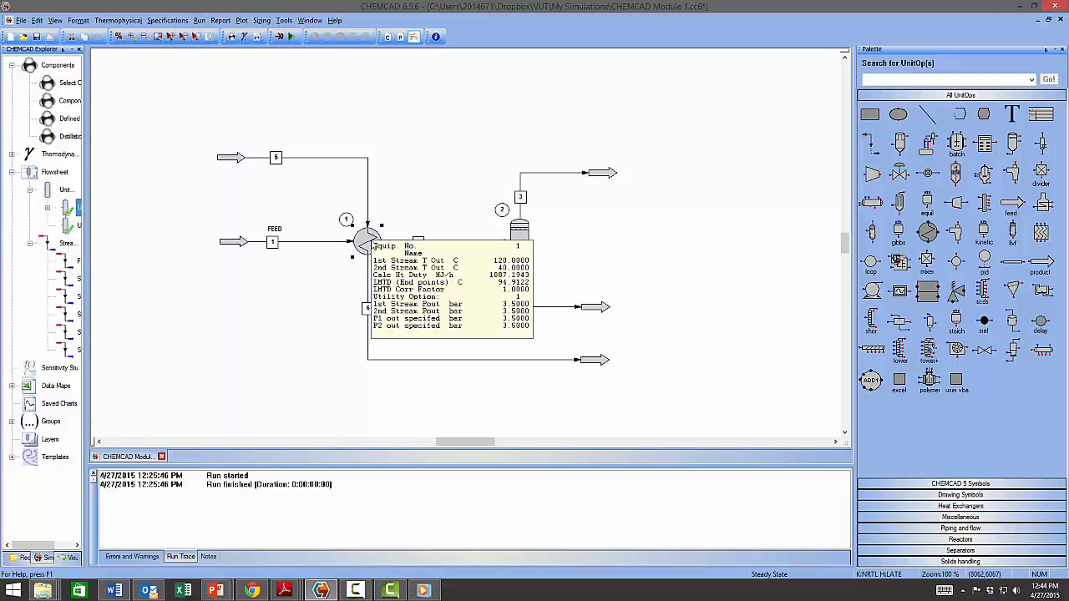
{"action": "left_click", "coordinate": [940, 244]}
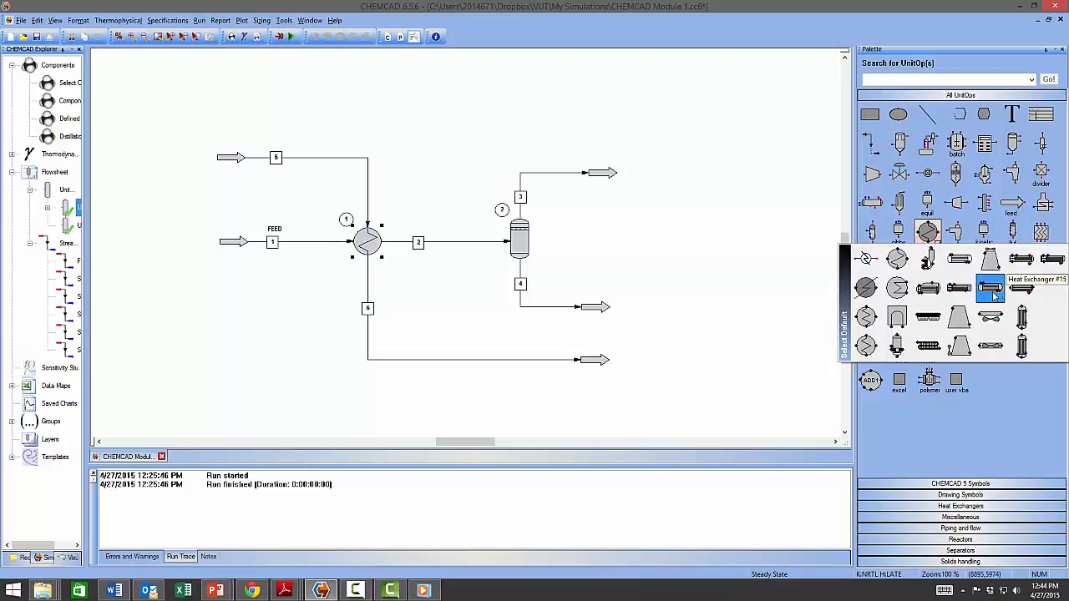
{"action": "left_click", "coordinate": [657, 237]}
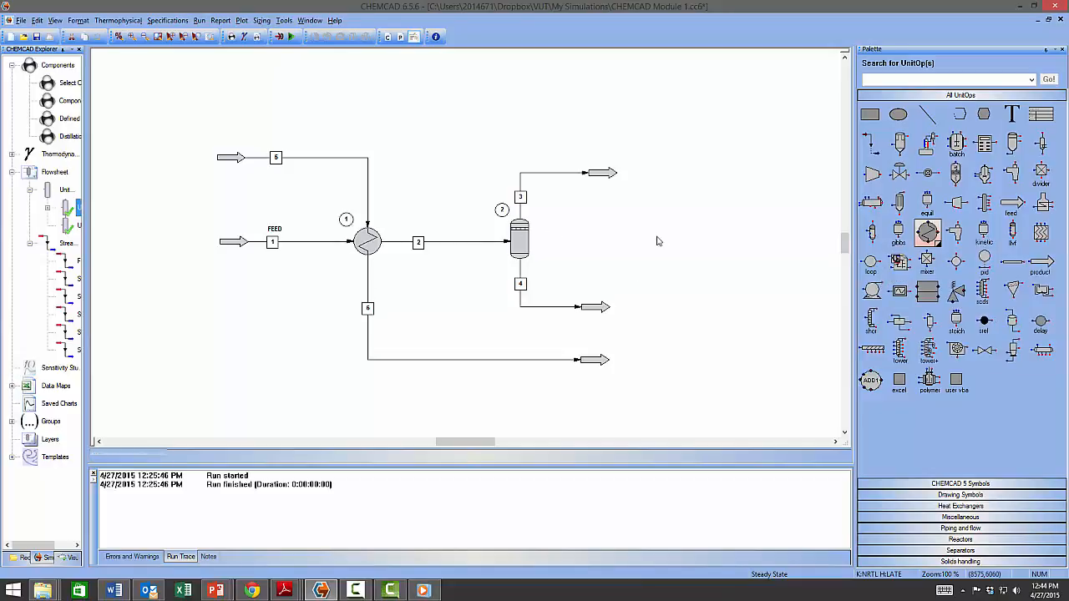
Swap unit 1 for the shell-and-tube exchanger, accepting the cleared undo history.
{"action": "right_click", "coordinate": [371, 243]}
{"action": "left_click", "coordinate": [407, 370]}
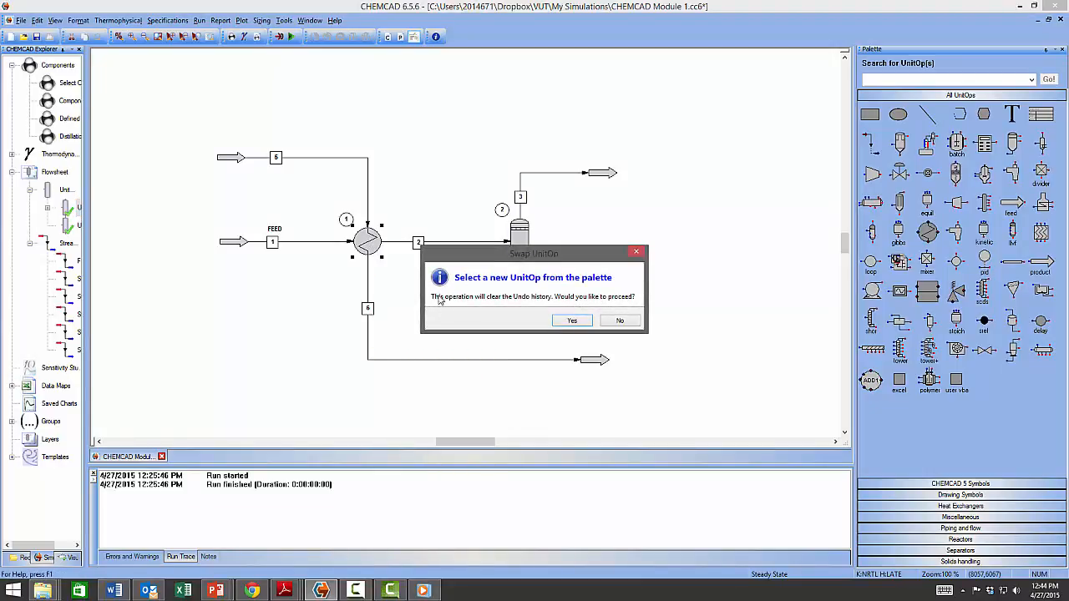
{"action": "left_click", "coordinate": [571, 321]}
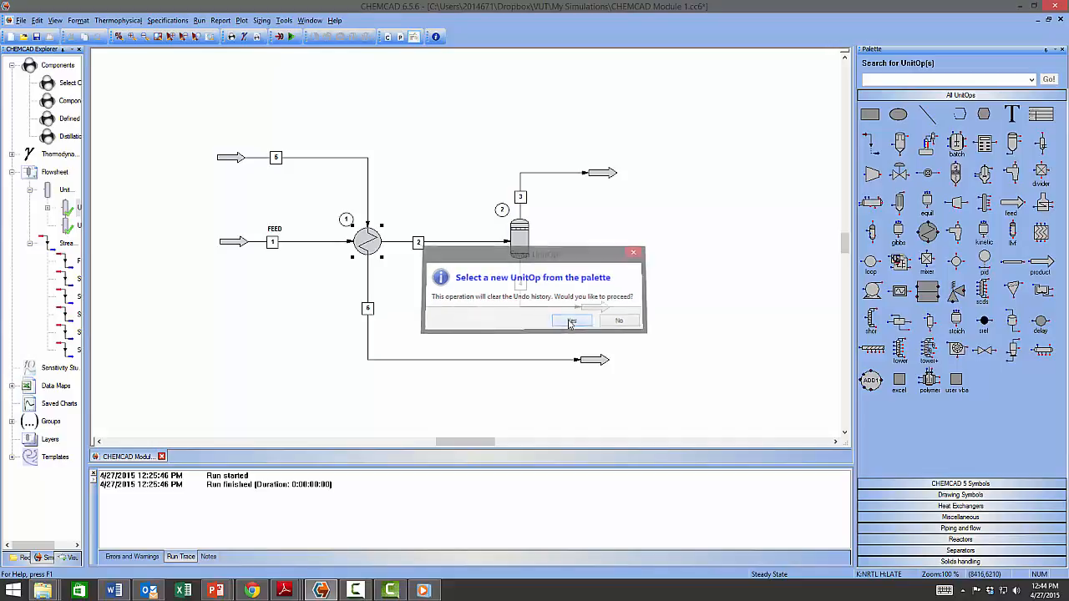
{"action": "mouse_move", "coordinate": [930, 236]}
{"action": "left_click", "coordinate": [959, 285]}
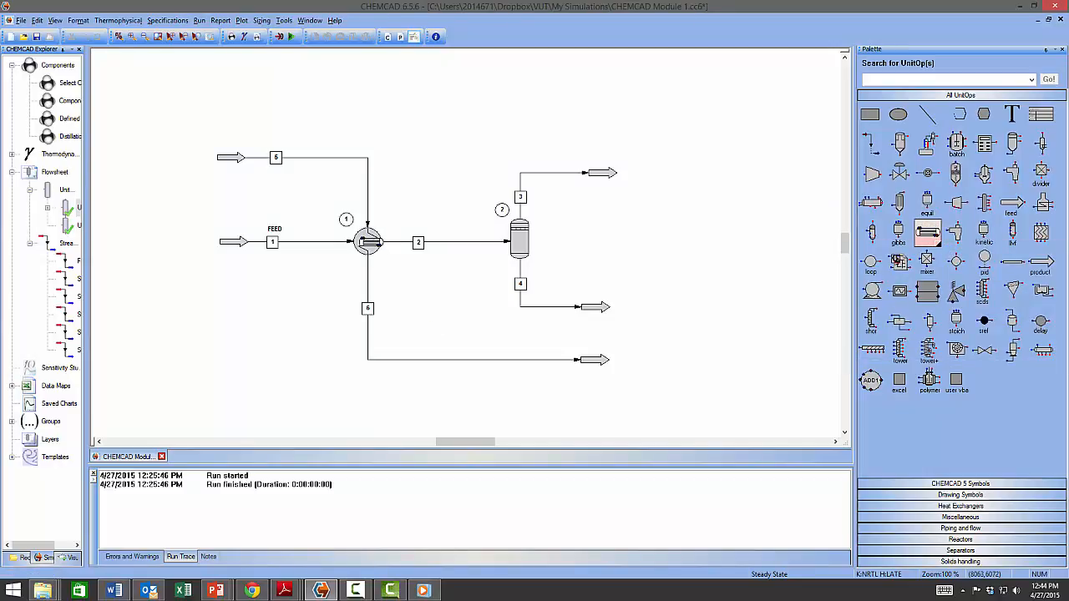
{"action": "left_click", "coordinate": [369, 249]}
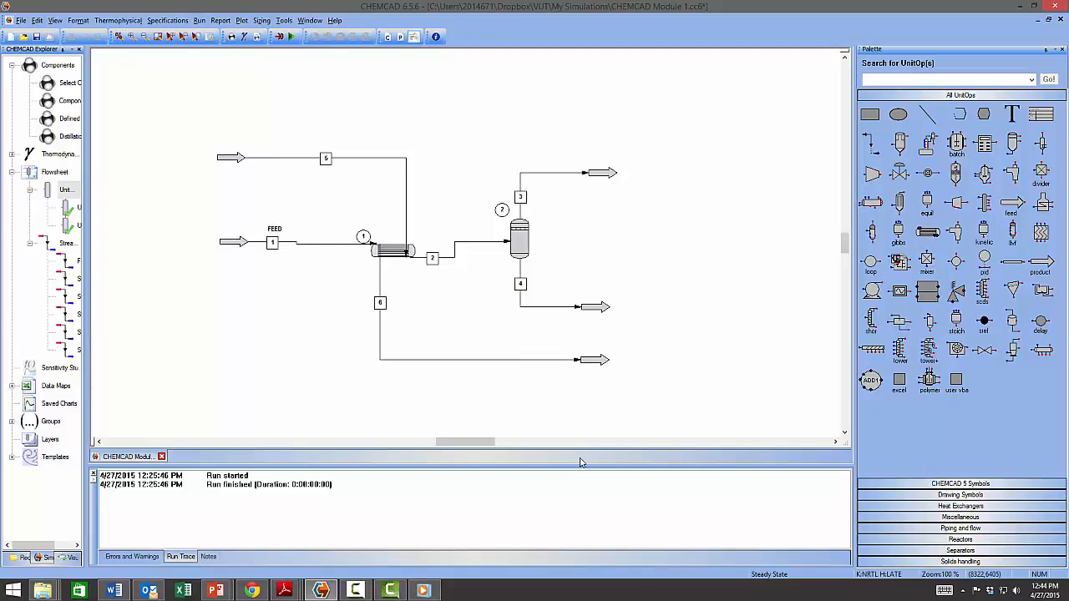
Accept the new exchanger's 120 °C stream 2 and 40 °C stream 6 specs and rerun all.
{"action": "left_click", "coordinate": [392, 251]}
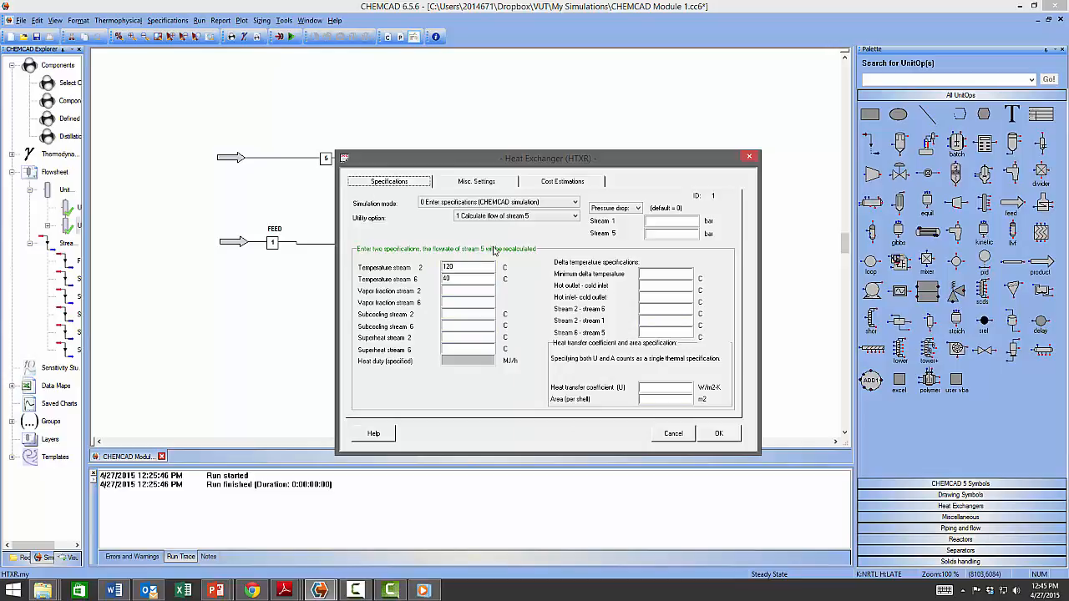
{"action": "left_click", "coordinate": [720, 434]}
{"action": "left_click", "coordinate": [292, 36]}
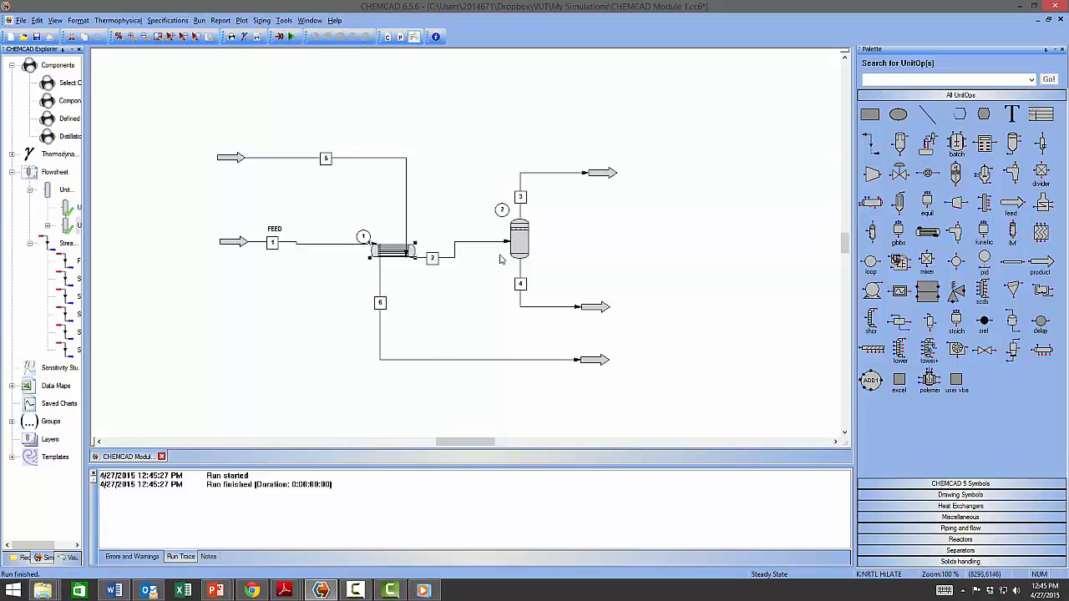
{"action": "mouse_move", "coordinate": [487, 244]}
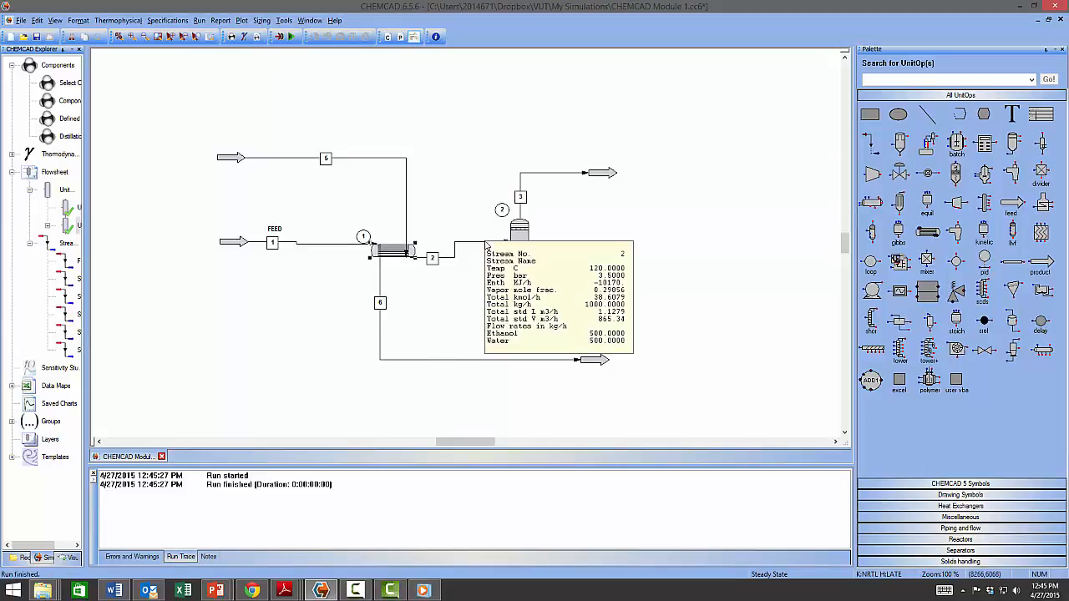